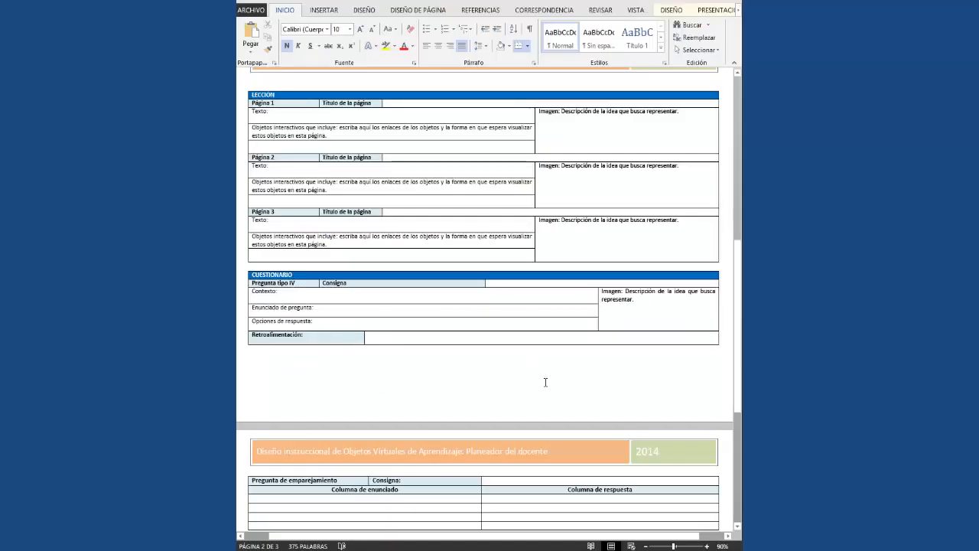
In the Word planner, select the quiz table rows from the Contexto field down to the matching table.
{"action": "left_click", "coordinate": [537, 400]}
{"action": "scroll", "coordinate": [537, 400], "scroll_direction": "up", "scroll_amount": 6}
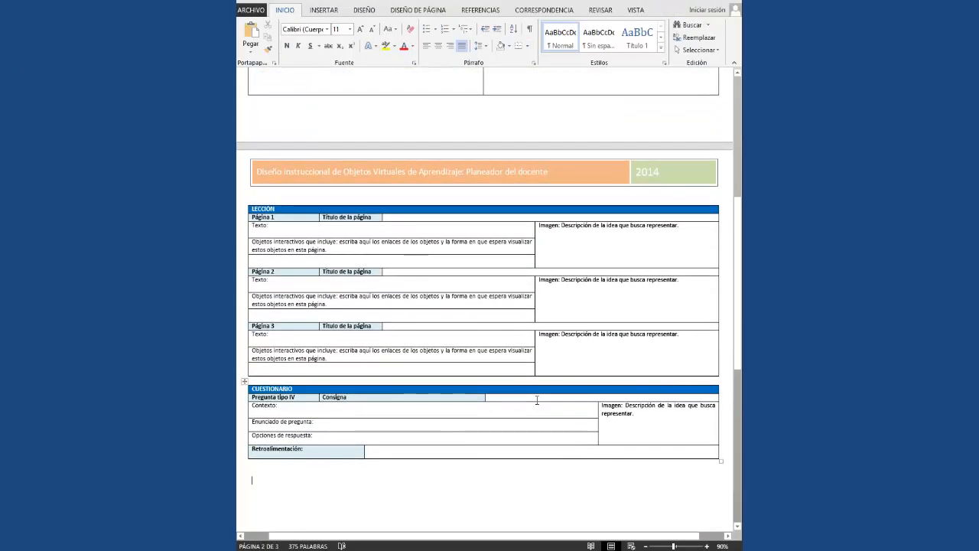
{"action": "scroll", "coordinate": [537, 405], "scroll_direction": "up", "scroll_amount": 5}
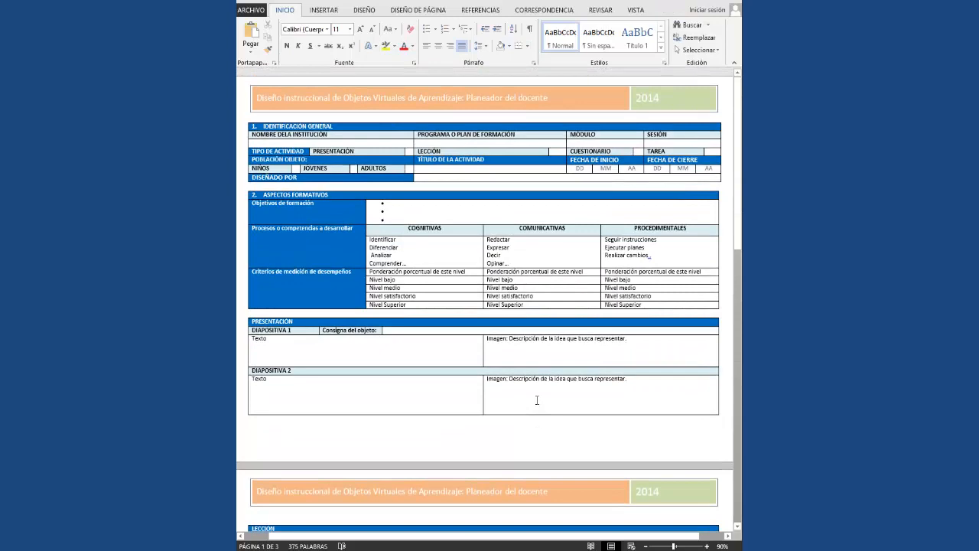
{"action": "scroll", "coordinate": [537, 400], "scroll_direction": "down", "scroll_amount": 8}
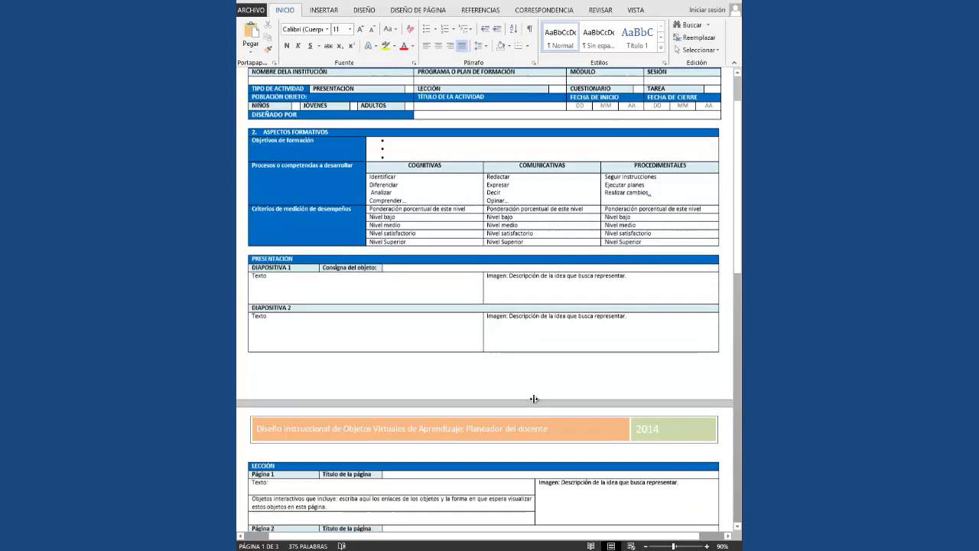
{"action": "scroll", "coordinate": [535, 399], "scroll_direction": "down", "scroll_amount": 8}
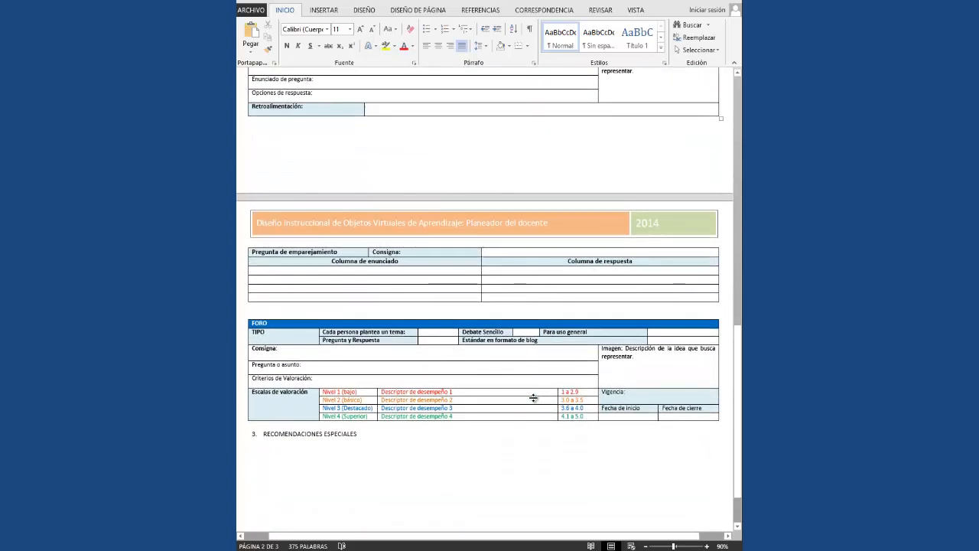
{"action": "scroll", "coordinate": [533, 398], "scroll_direction": "up", "scroll_amount": 3}
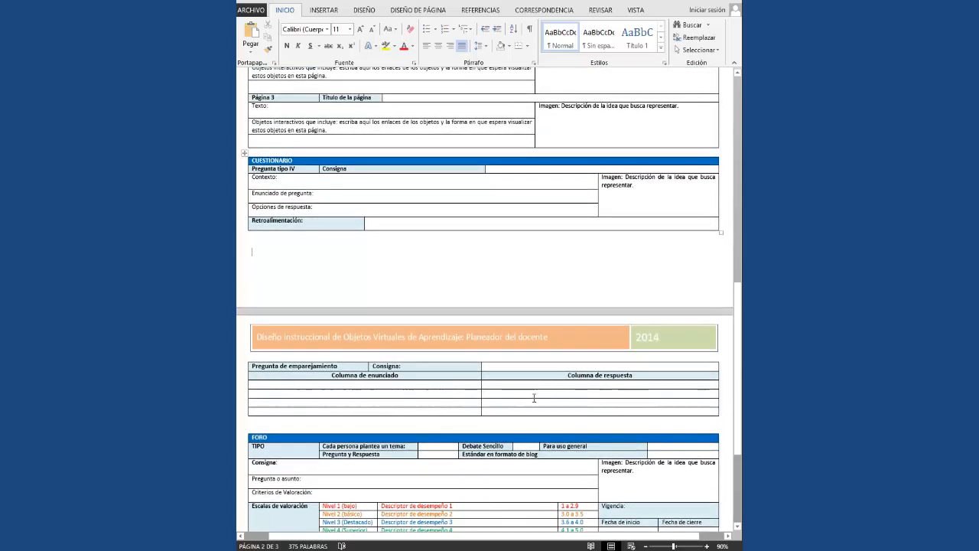
{"action": "left_click", "coordinate": [322, 176]}
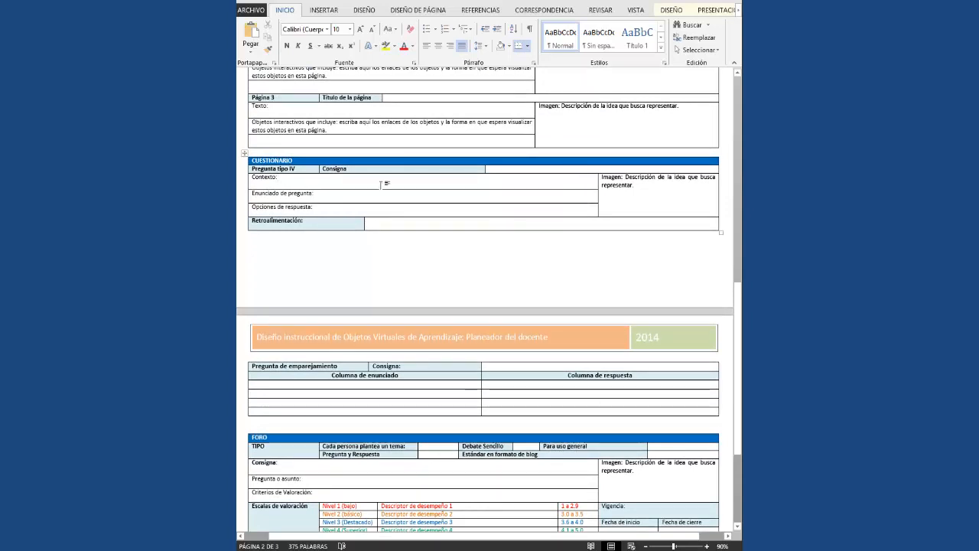
{"action": "left_click_drag", "start_coordinate": [256, 177], "coordinate": [535, 413]}
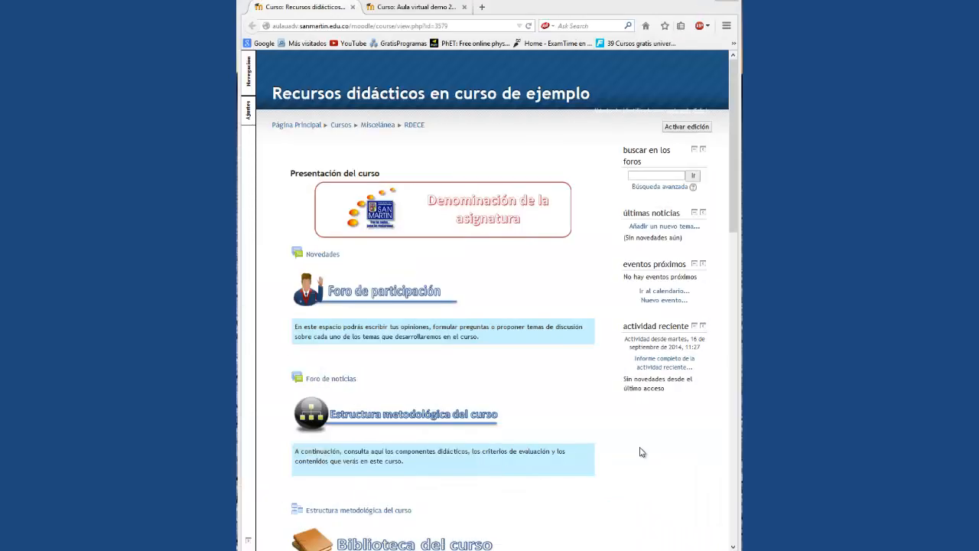
Switch to the Aula virtual demo 2014-2 course tab and review its Sesión de inicio and Sesiones 1–3.
{"action": "left_click", "coordinate": [403, 9]}
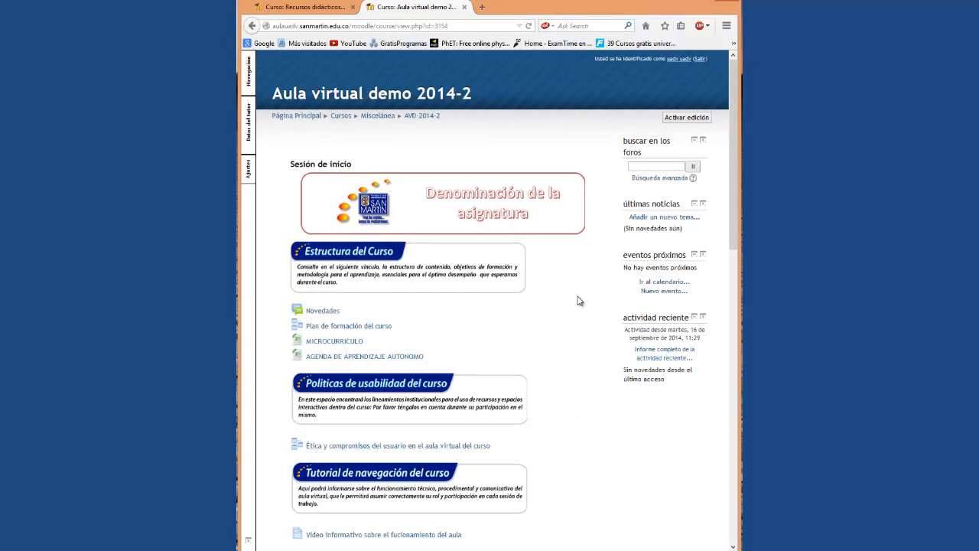
{"action": "scroll", "coordinate": [579, 301], "scroll_direction": "down", "scroll_amount": 10}
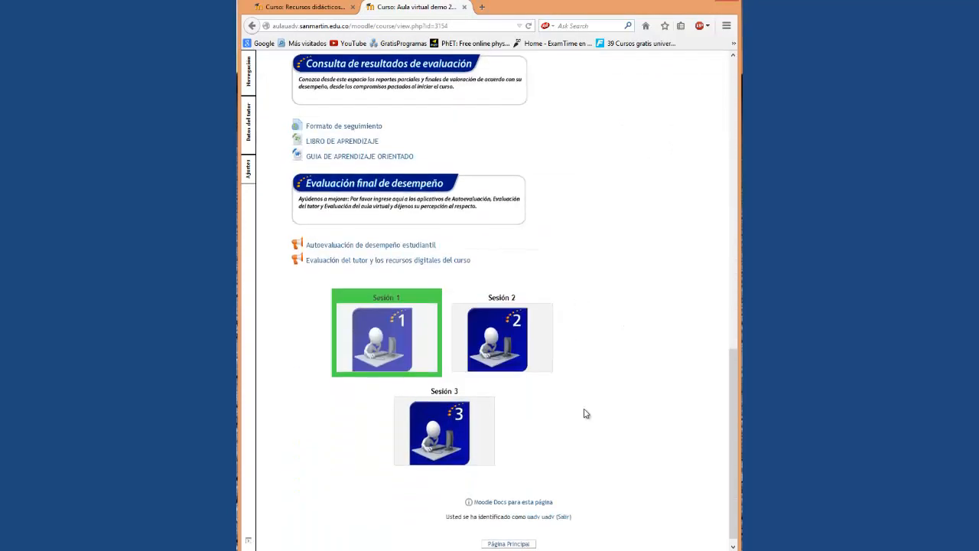
{"action": "scroll", "coordinate": [591, 423], "scroll_direction": "up", "scroll_amount": 10}
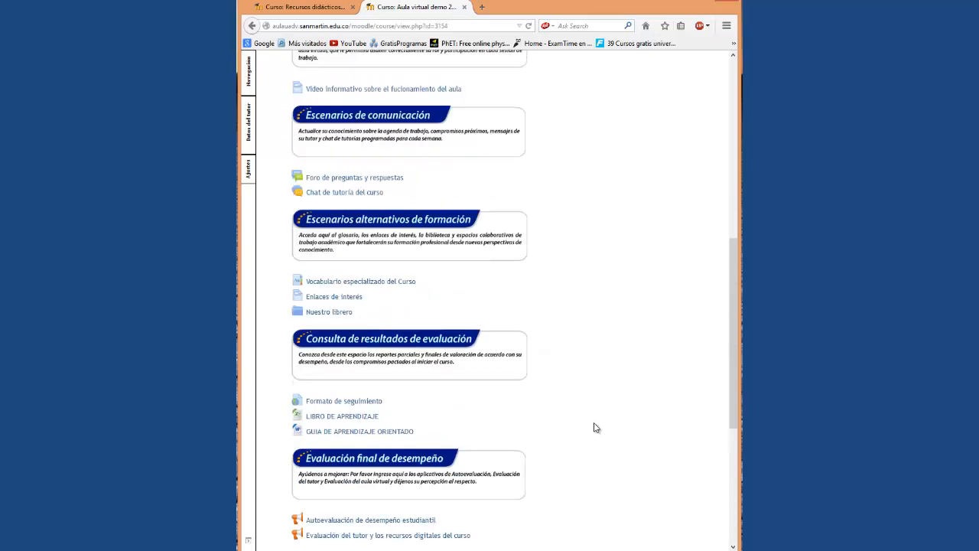
{"action": "scroll", "coordinate": [596, 427], "scroll_direction": "up", "scroll_amount": 2}
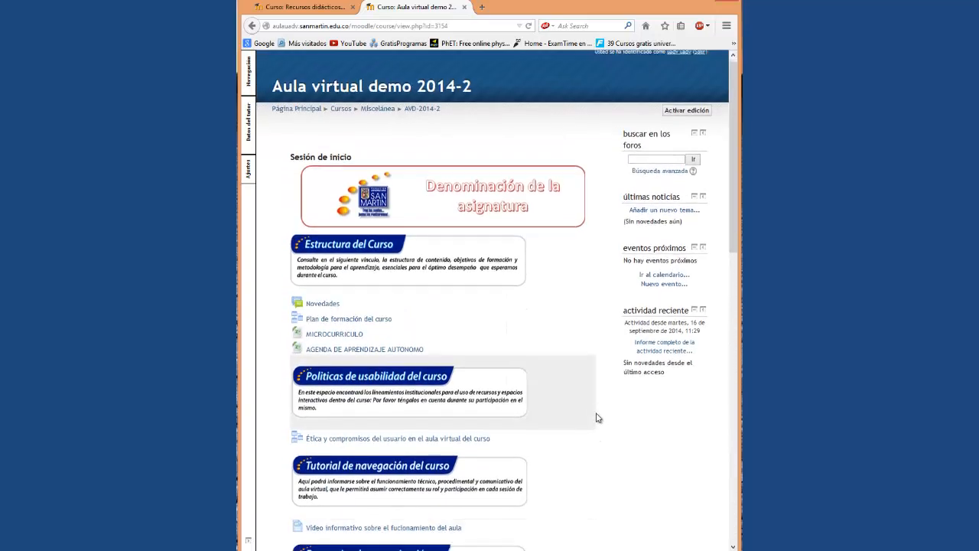
{"action": "scroll", "coordinate": [597, 422], "scroll_direction": "down", "scroll_amount": 10}
{"action": "scroll", "coordinate": [598, 418], "scroll_direction": "down", "scroll_amount": 2}
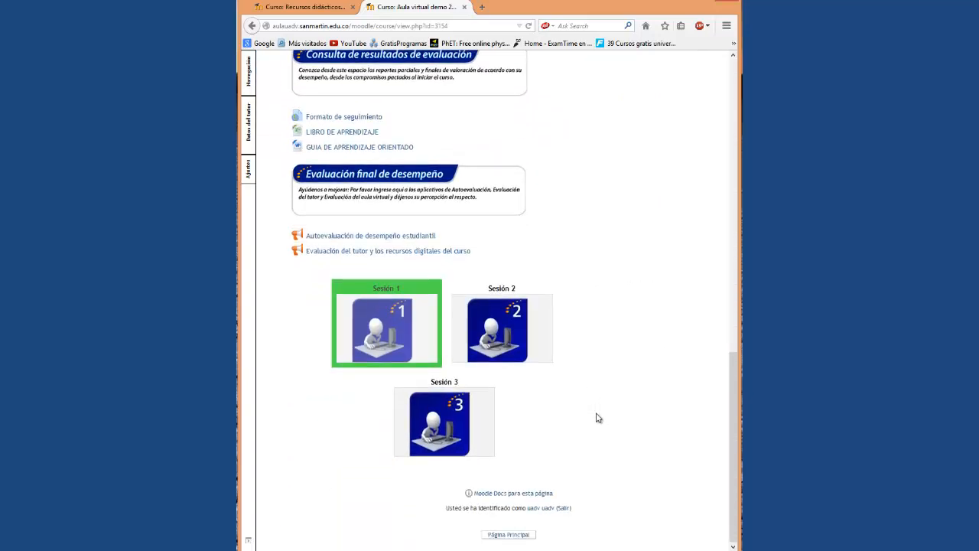
{"action": "scroll", "coordinate": [598, 418], "scroll_direction": "up", "scroll_amount": 12}
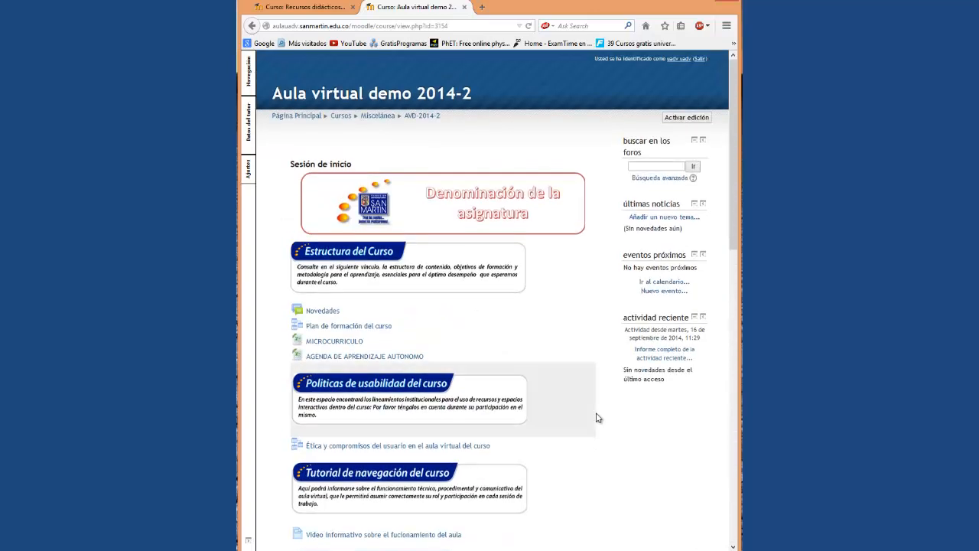
Turn on course editing with 'Activar edición' and scroll to the five forums ending Sesión 2.
{"action": "left_click", "coordinate": [686, 118]}
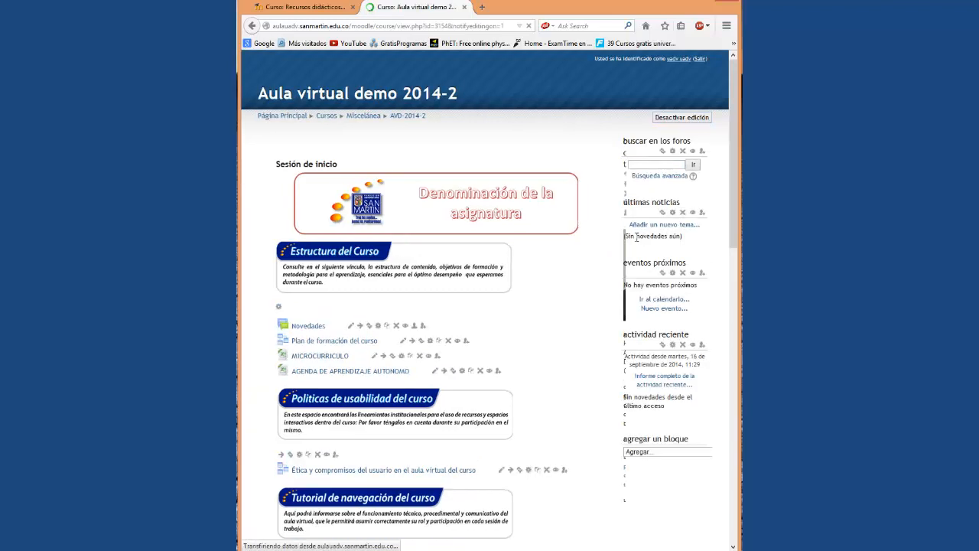
{"action": "scroll", "coordinate": [612, 260], "scroll_direction": "down", "scroll_amount": 15}
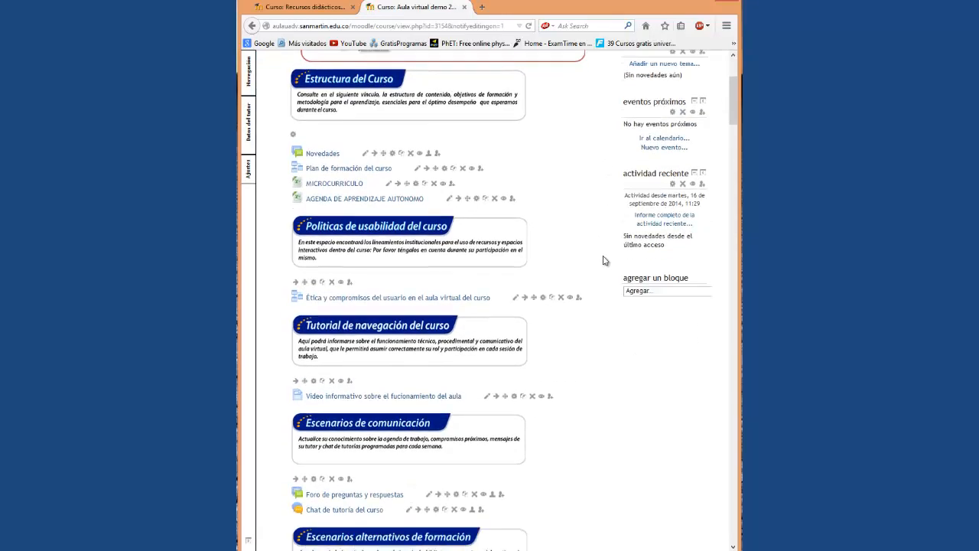
{"action": "scroll", "coordinate": [604, 261], "scroll_direction": "down", "scroll_amount": 5}
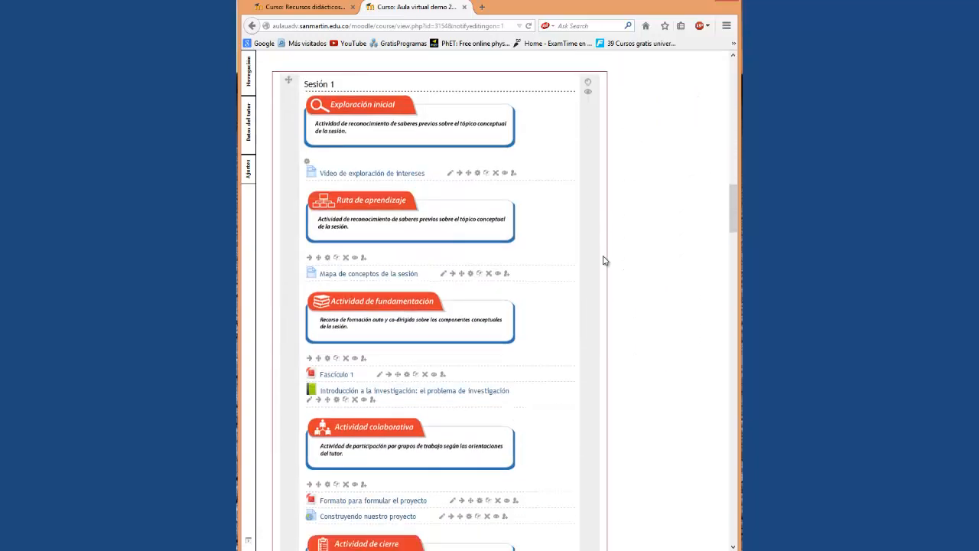
{"action": "scroll", "coordinate": [407, 184], "scroll_direction": "down", "scroll_amount": 6}
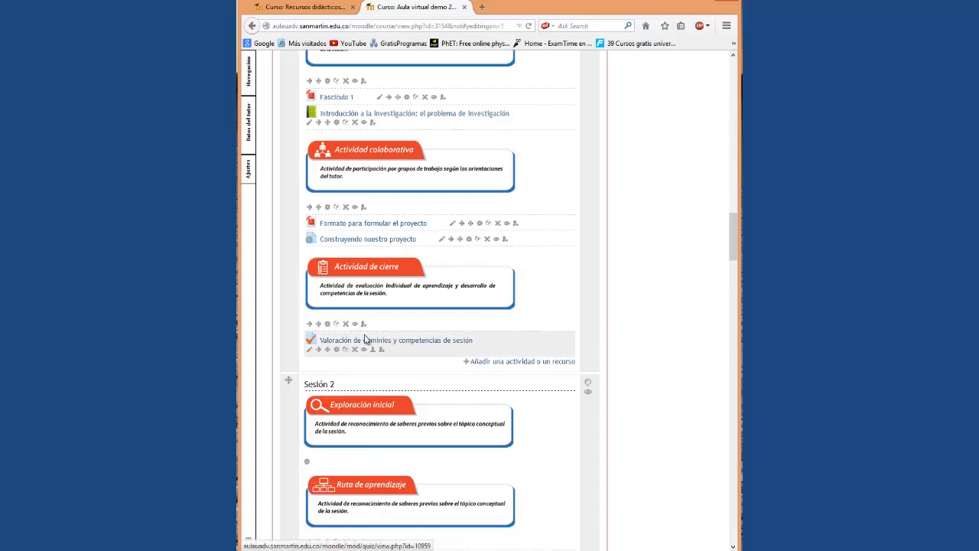
{"action": "scroll", "coordinate": [525, 322], "scroll_direction": "down", "scroll_amount": 5}
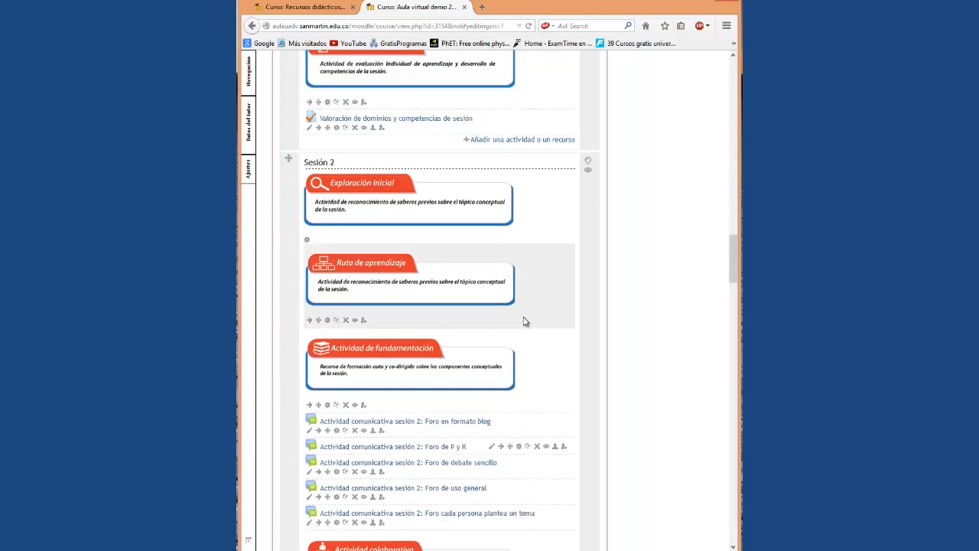
{"action": "scroll", "coordinate": [525, 322], "scroll_direction": "down", "scroll_amount": 10}
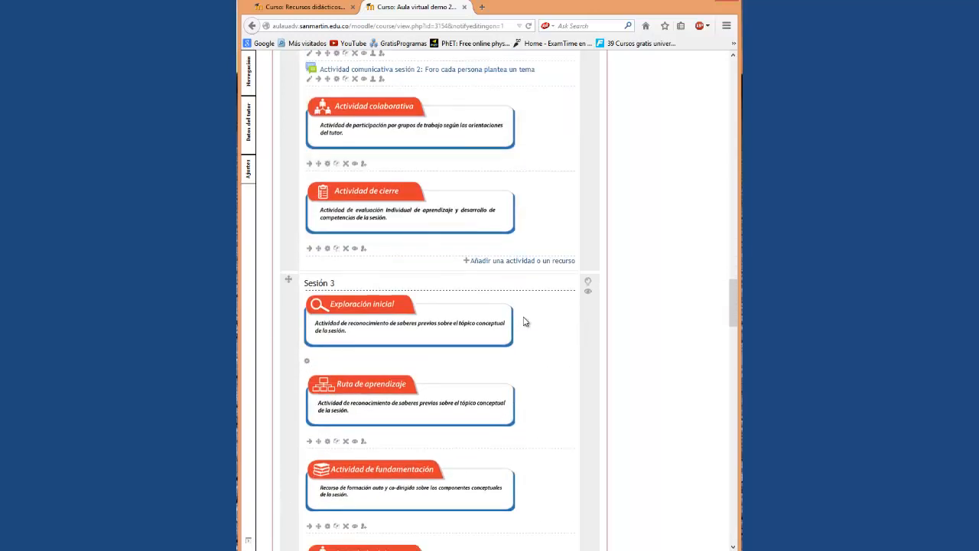
{"action": "scroll", "coordinate": [573, 304], "scroll_direction": "up", "scroll_amount": 4}
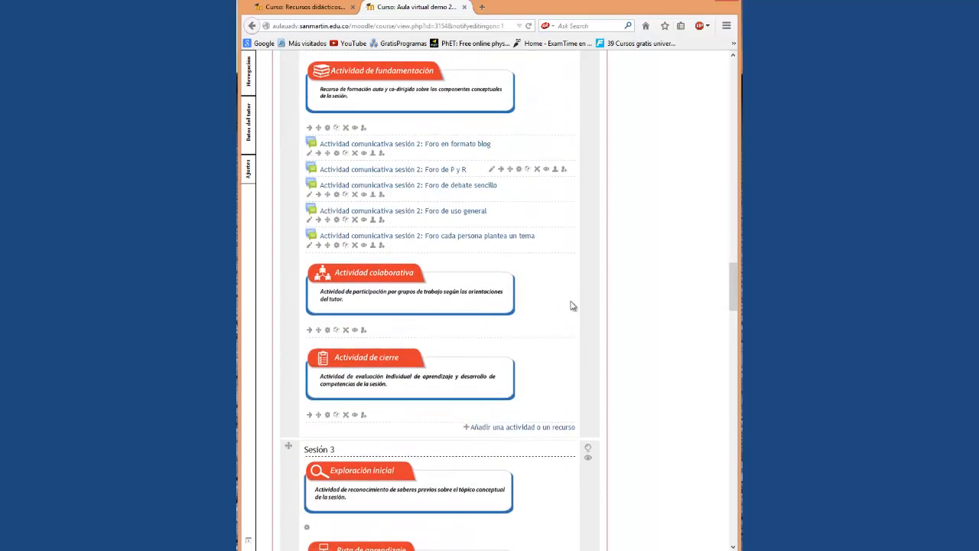
Pick Cuestionario in Sesión 2's activity chooser, review its description, and add it with Agregar.
{"action": "left_click", "coordinate": [517, 429]}
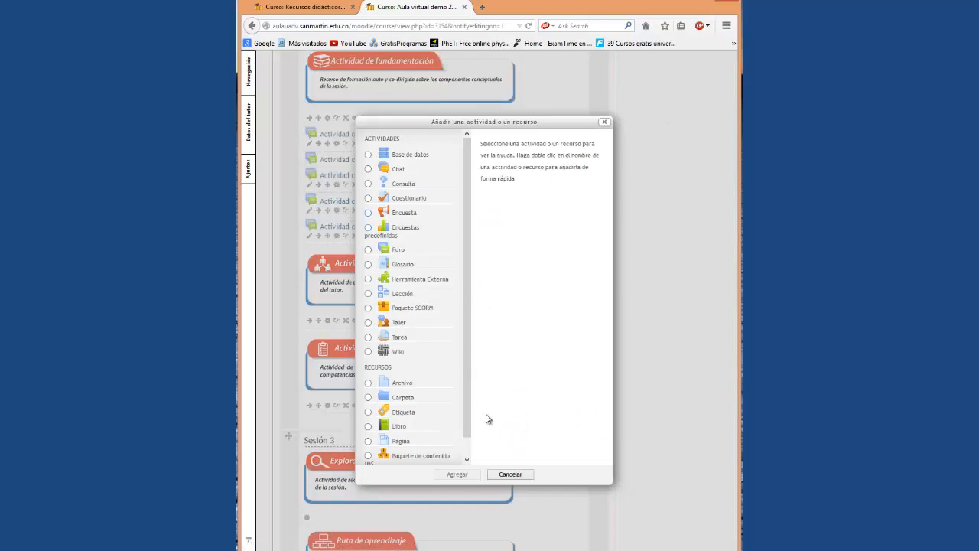
{"action": "left_click", "coordinate": [515, 475]}
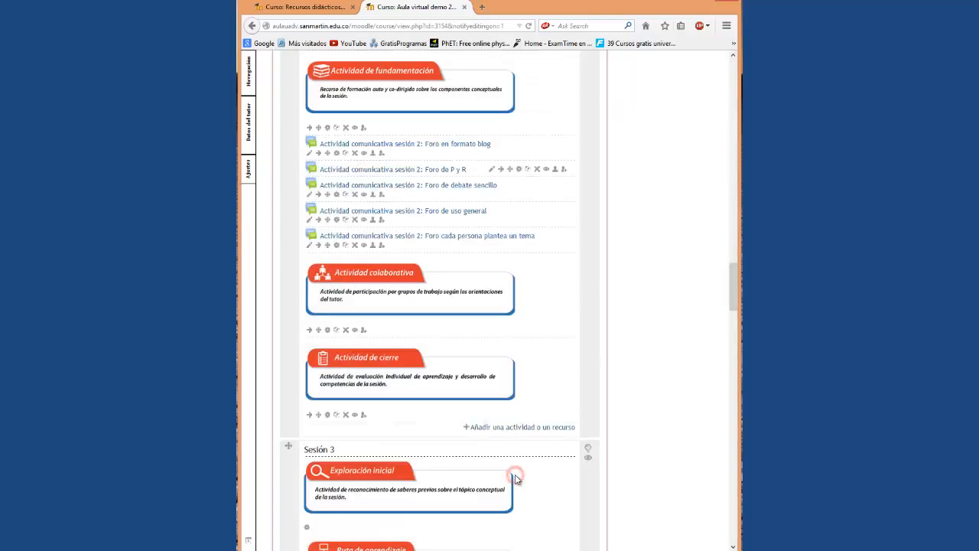
{"action": "left_click", "coordinate": [527, 431]}
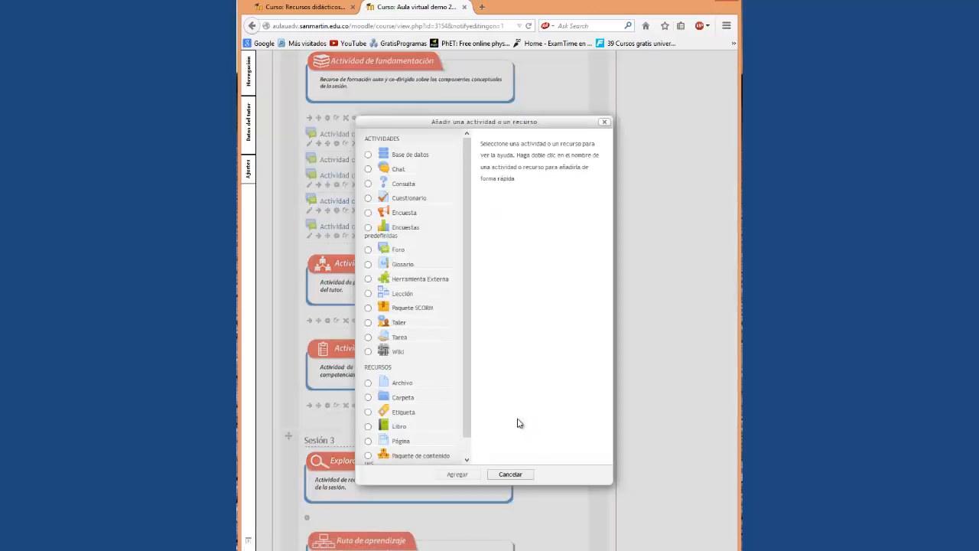
{"action": "left_click", "coordinate": [369, 199]}
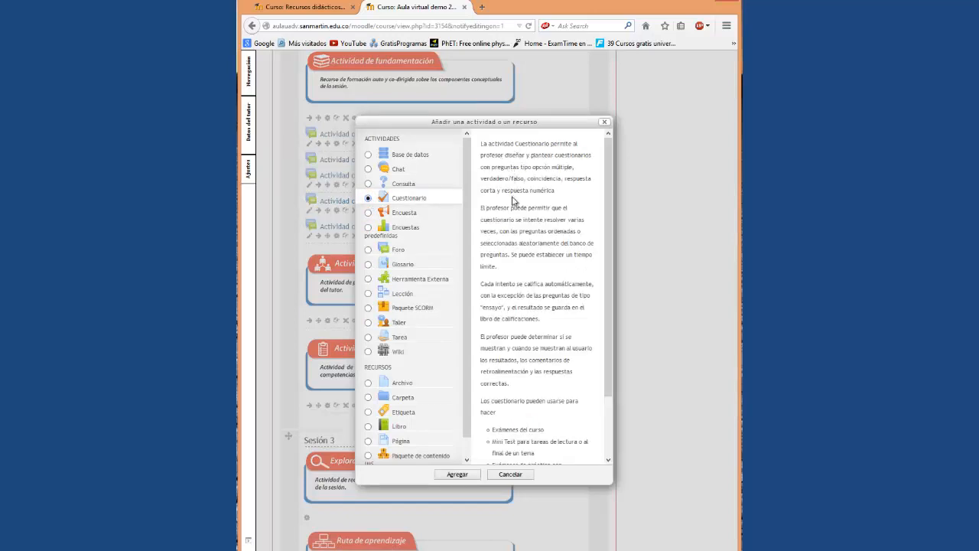
{"action": "scroll", "coordinate": [514, 195], "scroll_direction": "down", "scroll_amount": 3}
{"action": "scroll", "coordinate": [531, 280], "scroll_direction": "up", "scroll_amount": 3}
{"action": "scroll", "coordinate": [573, 301], "scroll_direction": "down", "scroll_amount": 1}
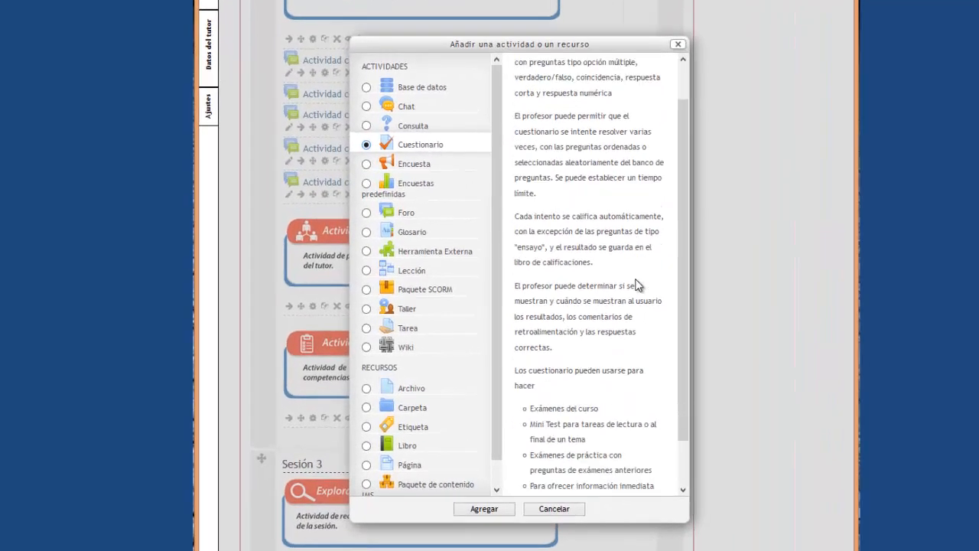
{"action": "scroll", "coordinate": [637, 285], "scroll_direction": "down", "scroll_amount": 2}
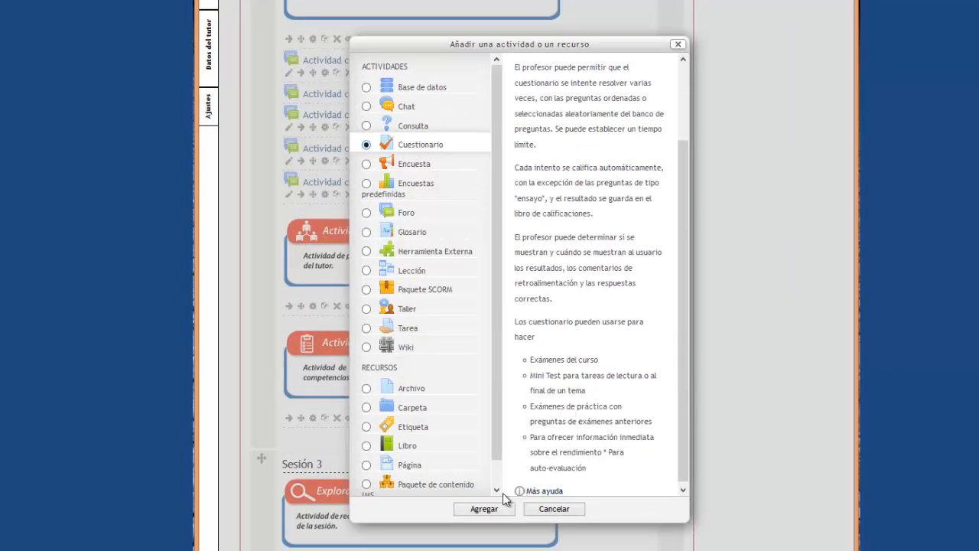
{"action": "left_click", "coordinate": [488, 511]}
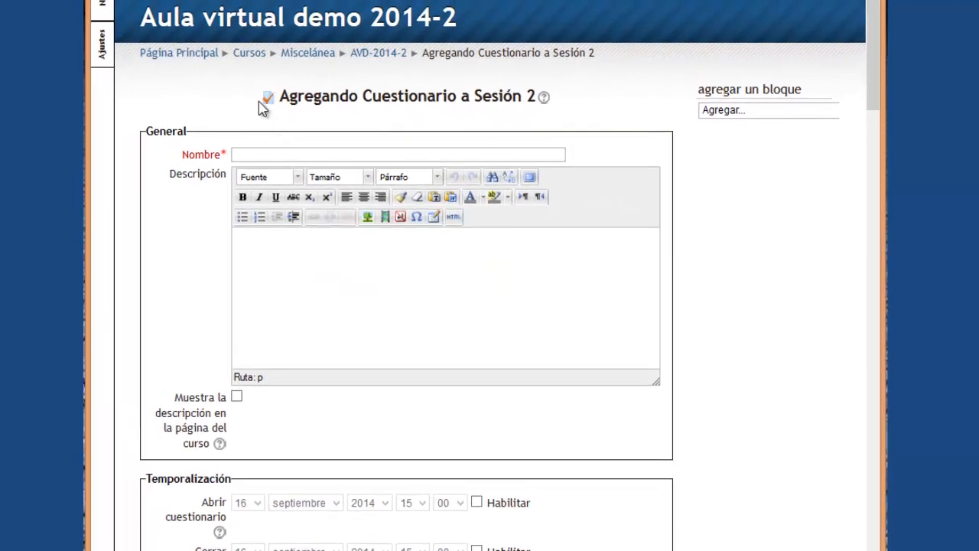
Enter 'Quiz de primera semana' as the quiz name and place the caret in the description.
{"action": "left_click", "coordinate": [271, 153]}
{"action": "type", "text": "Quiz de primera seman"}
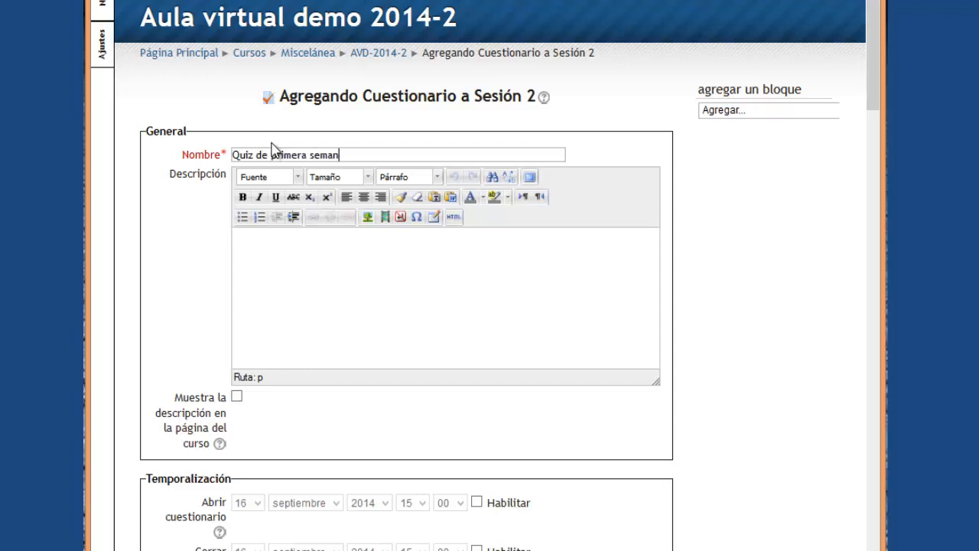
{"action": "type", "text": "a"}
{"action": "left_click", "coordinate": [354, 269]}
Attach question.jpg from Imágenes > etiquetas FUSM TUTORIAL as the description image to upload.
{"action": "left_click", "coordinate": [368, 218]}
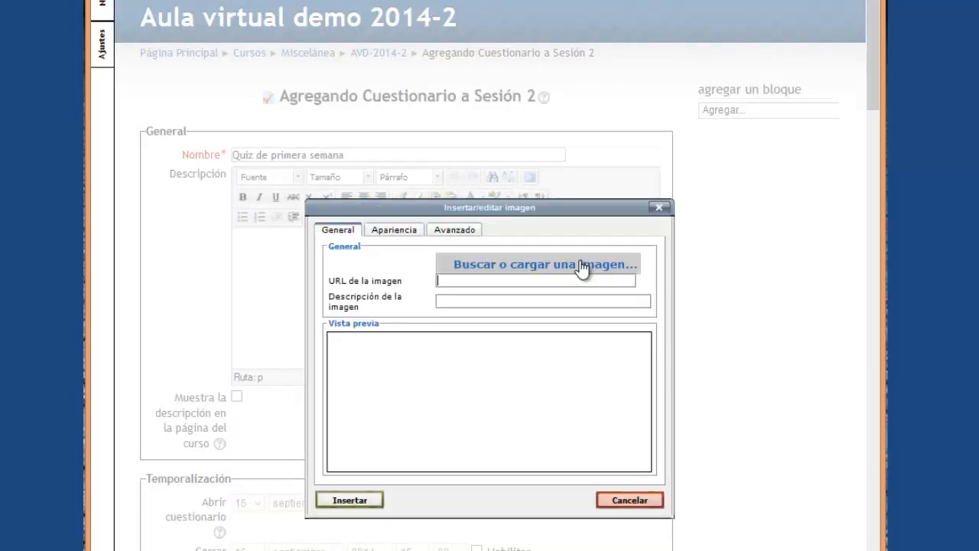
{"action": "left_click", "coordinate": [582, 265]}
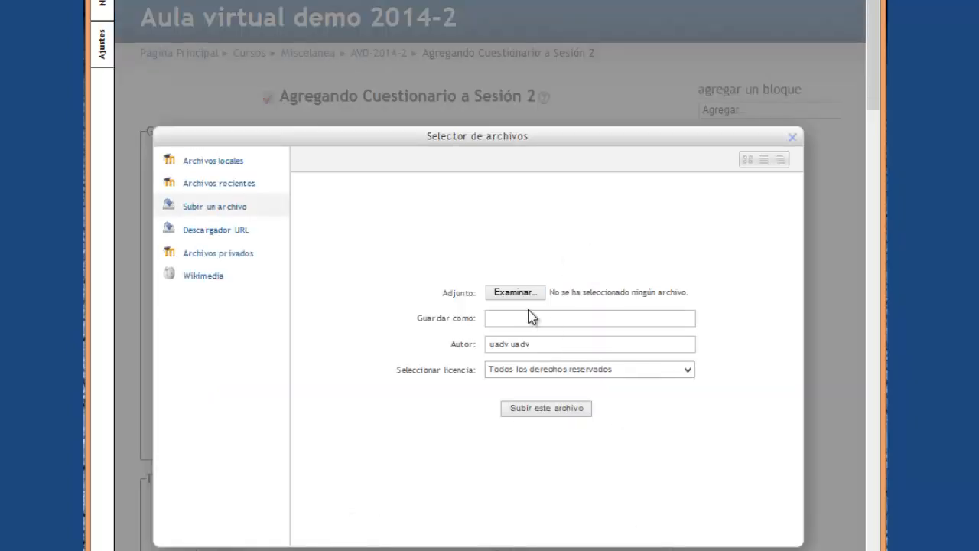
{"action": "left_click", "coordinate": [505, 300]}
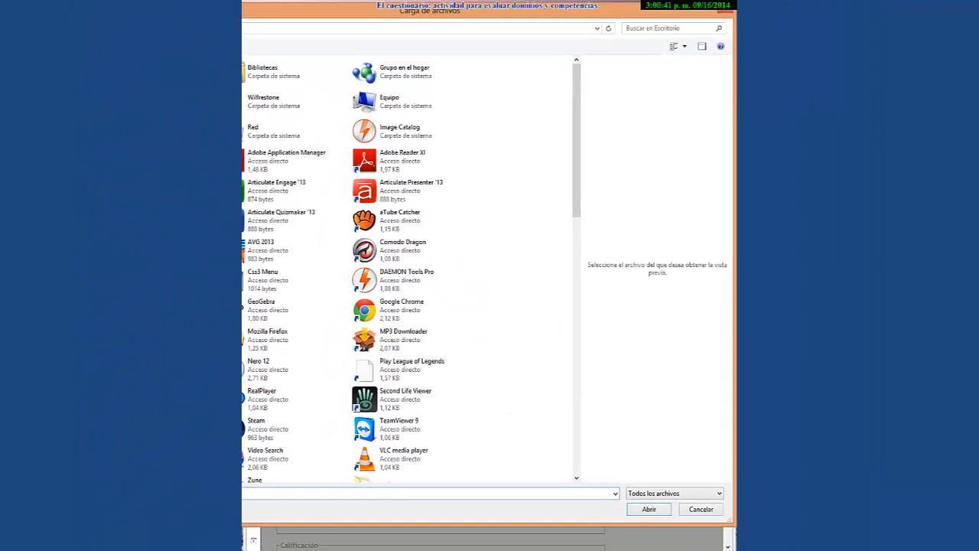
{"action": "left_click", "coordinate": [176, 181]}
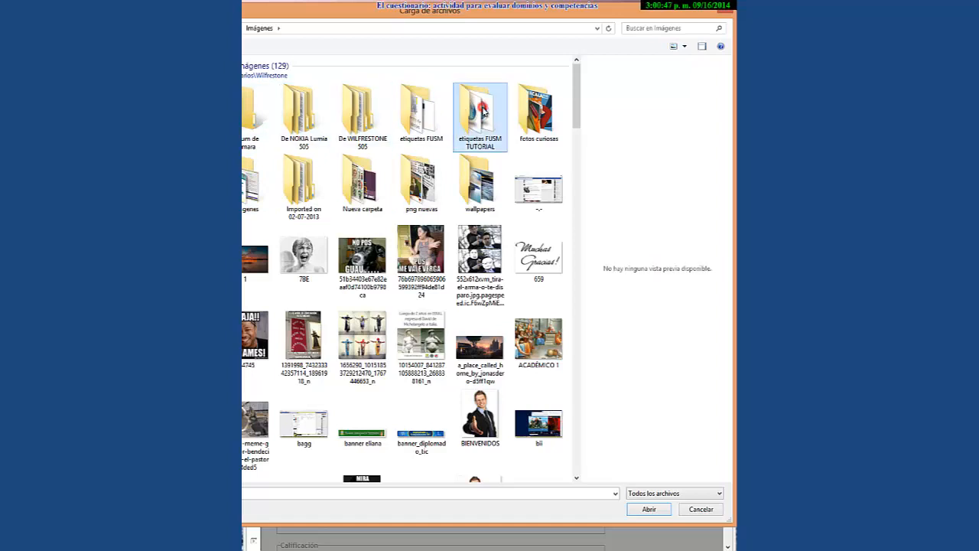
{"action": "double_click", "coordinate": [480, 111]}
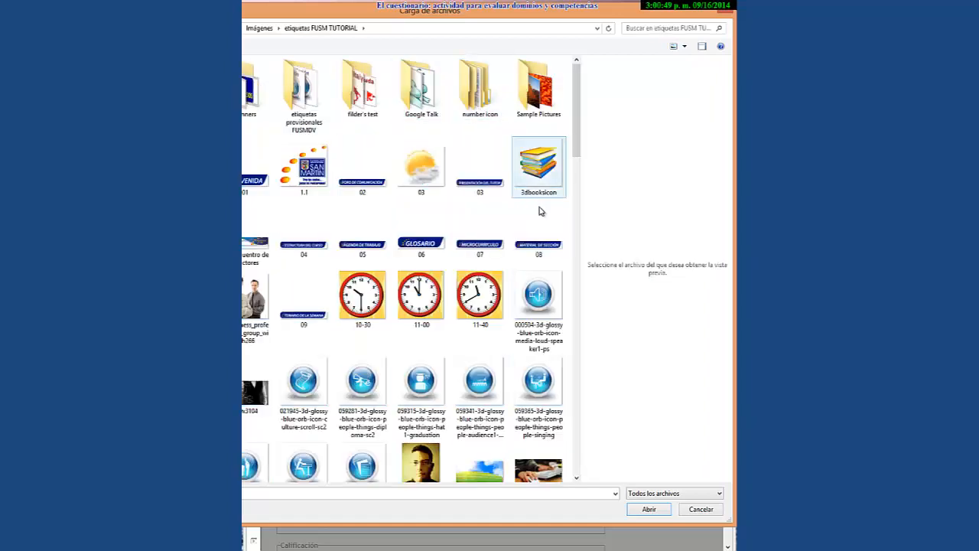
{"action": "left_click_drag", "start_coordinate": [577, 135], "coordinate": [582, 233]}
{"action": "left_click_drag", "start_coordinate": [581, 235], "coordinate": [574, 410]}
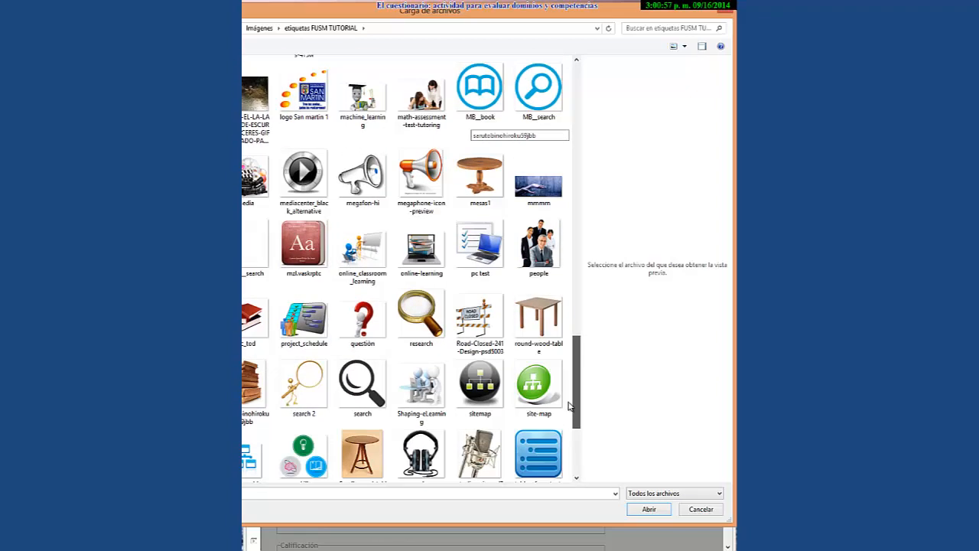
{"action": "left_click", "coordinate": [363, 318]}
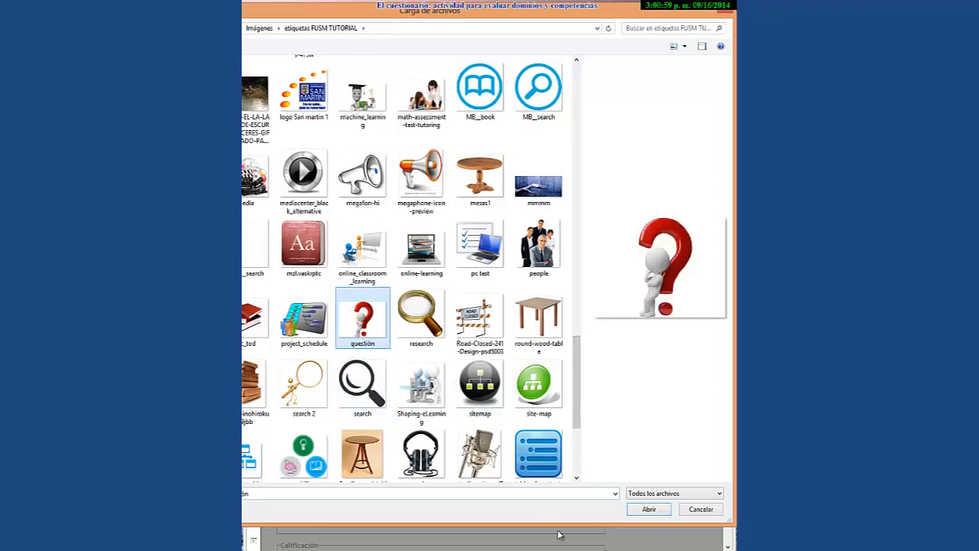
{"action": "left_click", "coordinate": [649, 509]}
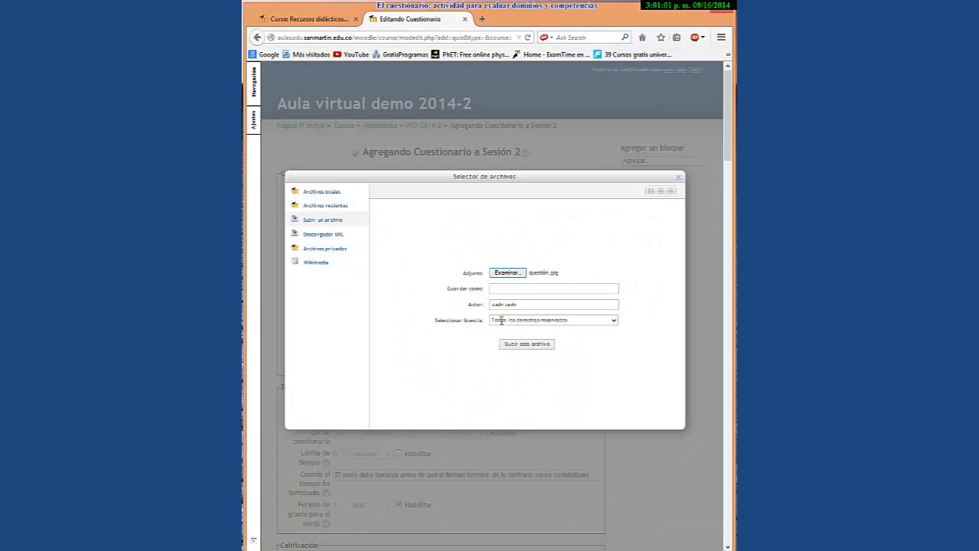
Upload the image saved as 'cuestionario' and insert it into the description without alt text.
{"action": "left_click", "coordinate": [516, 289]}
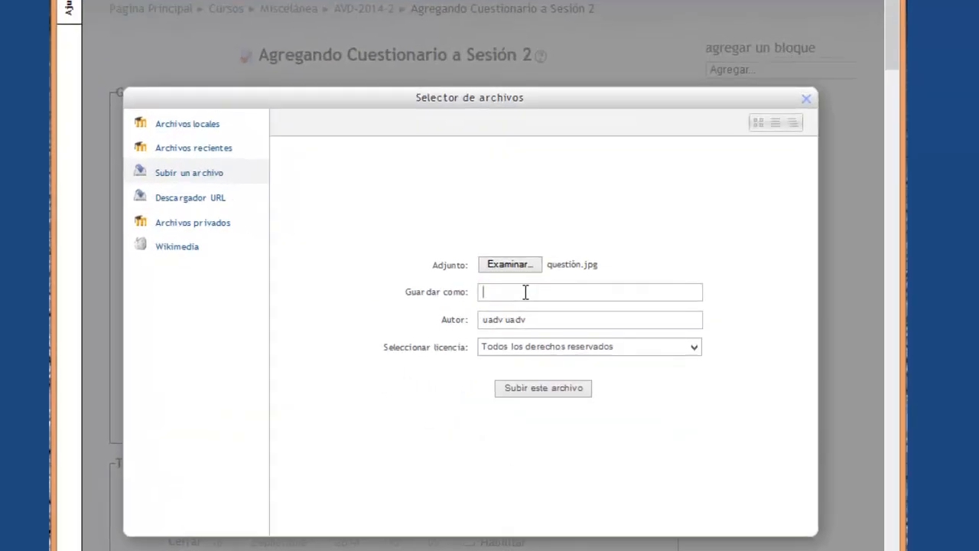
{"action": "type", "text": "cuestionario"}
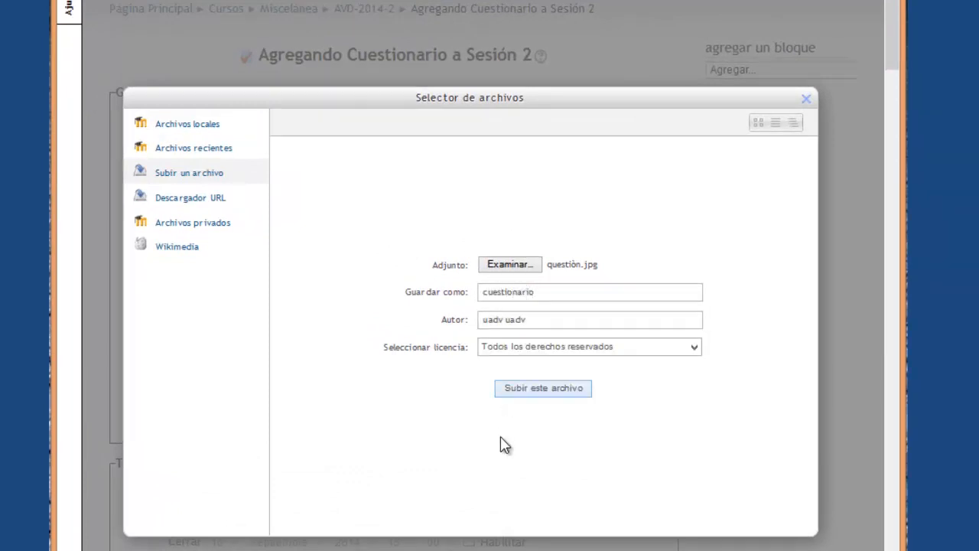
{"action": "left_click", "coordinate": [550, 389]}
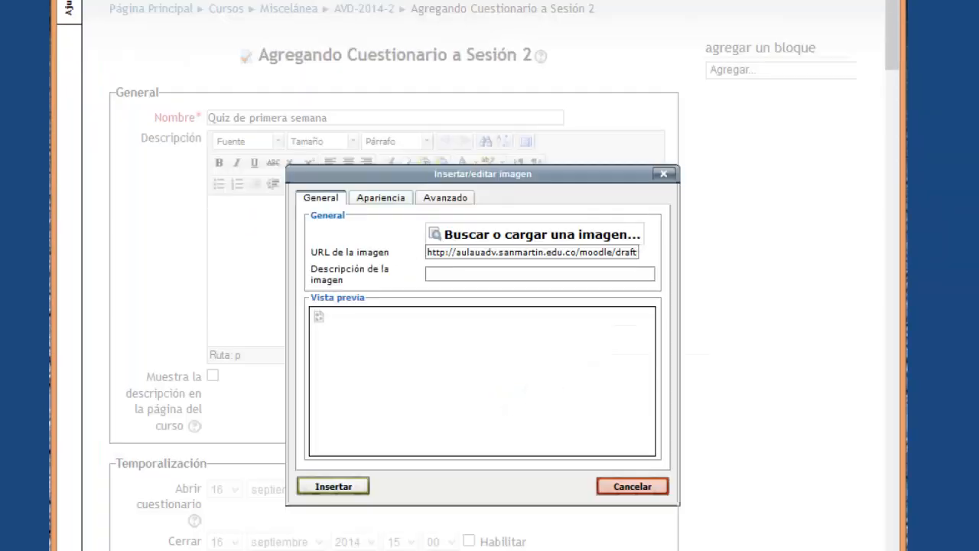
{"action": "left_click", "coordinate": [341, 487]}
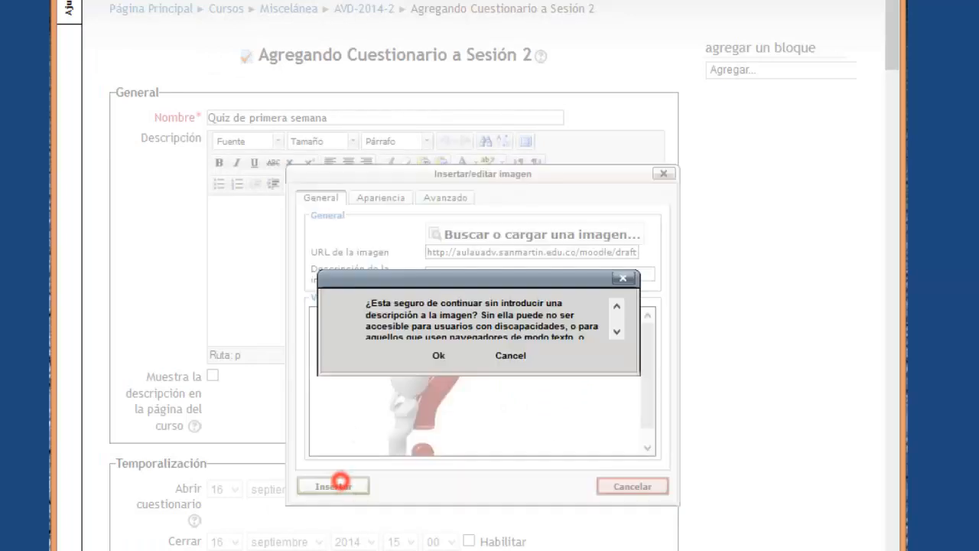
{"action": "left_click", "coordinate": [456, 354]}
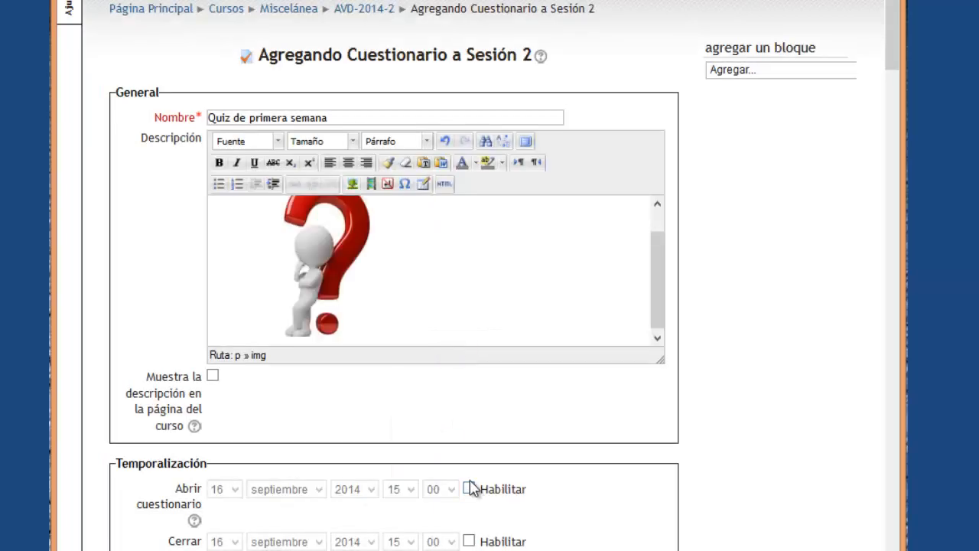
Resize the question-mark image and centre it in the description.
{"action": "left_click", "coordinate": [329, 239]}
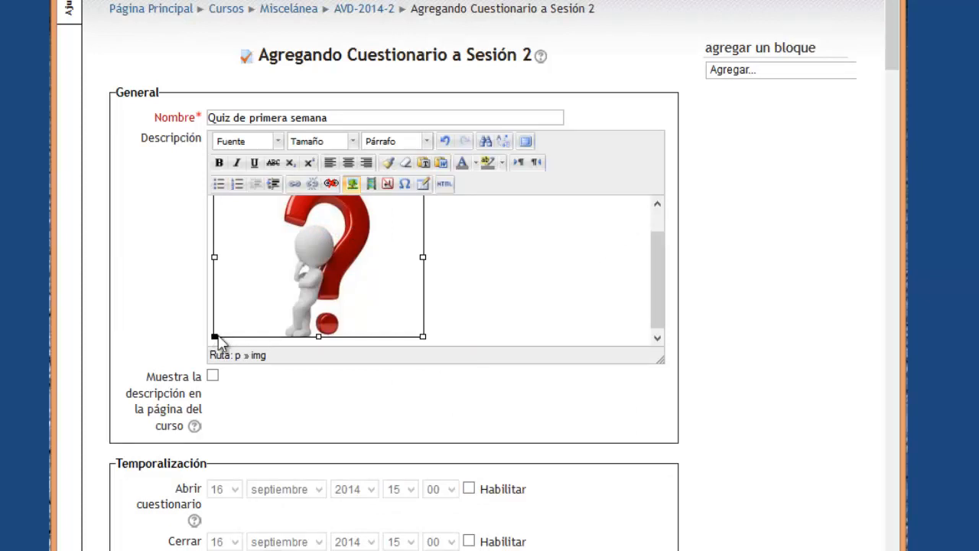
{"action": "left_click_drag", "start_coordinate": [215, 337], "coordinate": [328, 245]}
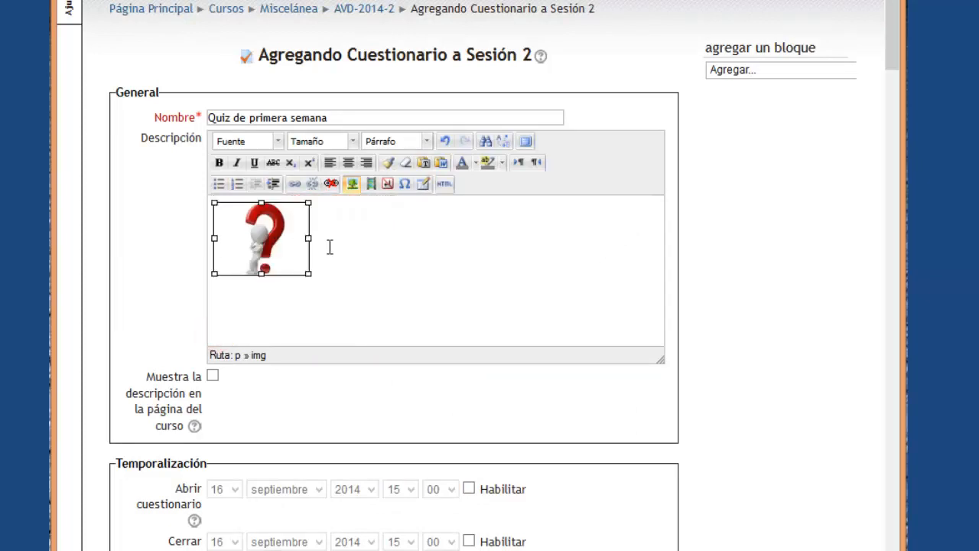
{"action": "left_click", "coordinate": [352, 166]}
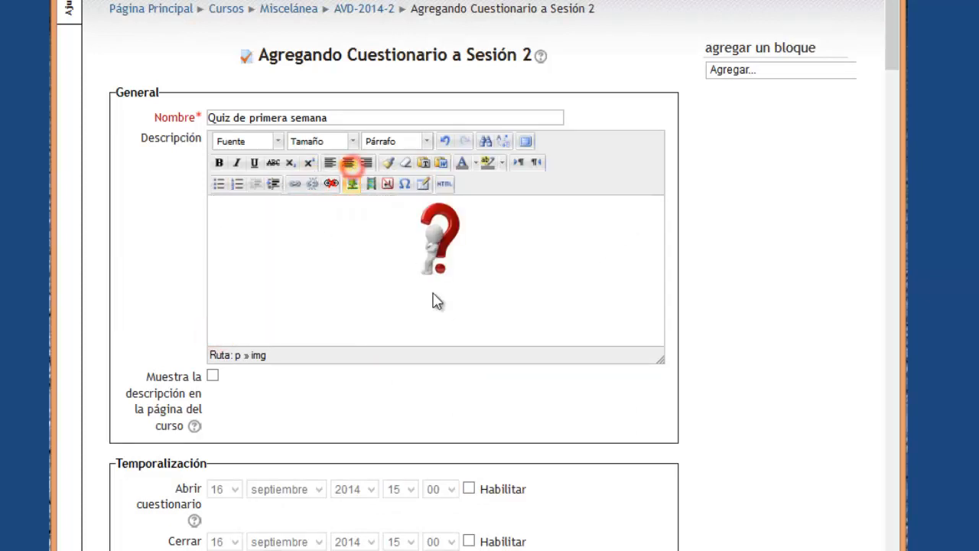
{"action": "left_click", "coordinate": [434, 239]}
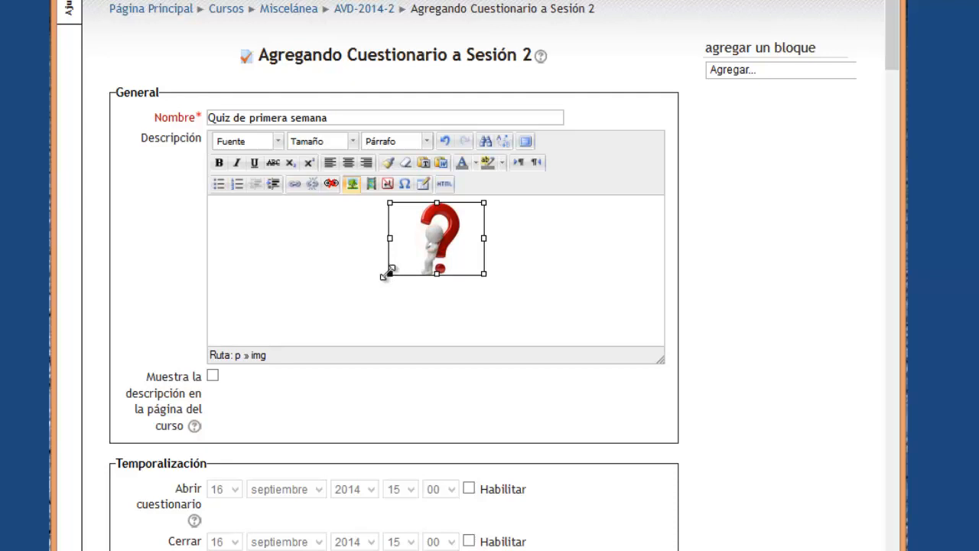
{"action": "left_click_drag", "start_coordinate": [384, 276], "coordinate": [371, 307]}
Add the word 'Instructivo' on a new line below the image.
{"action": "left_click", "coordinate": [513, 293]}
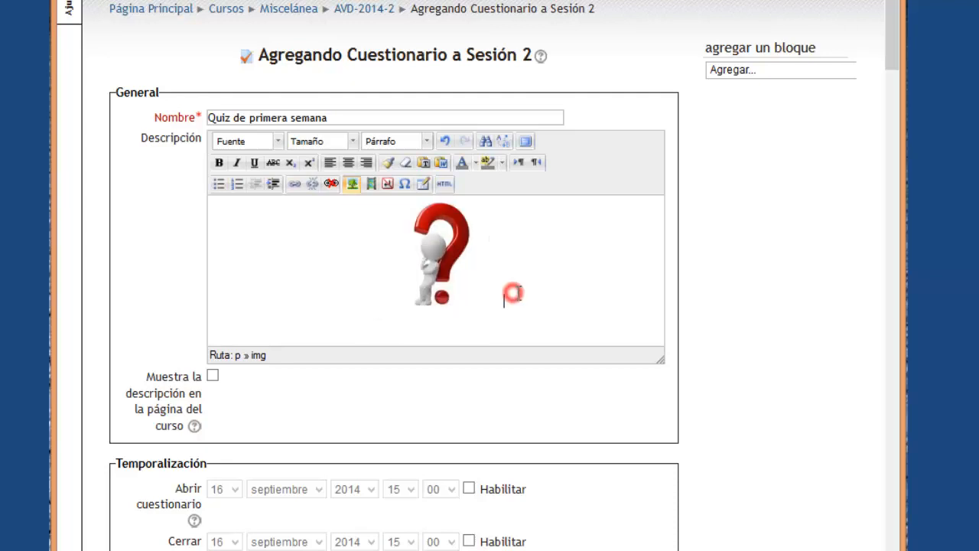
{"action": "key", "text": "Return"}
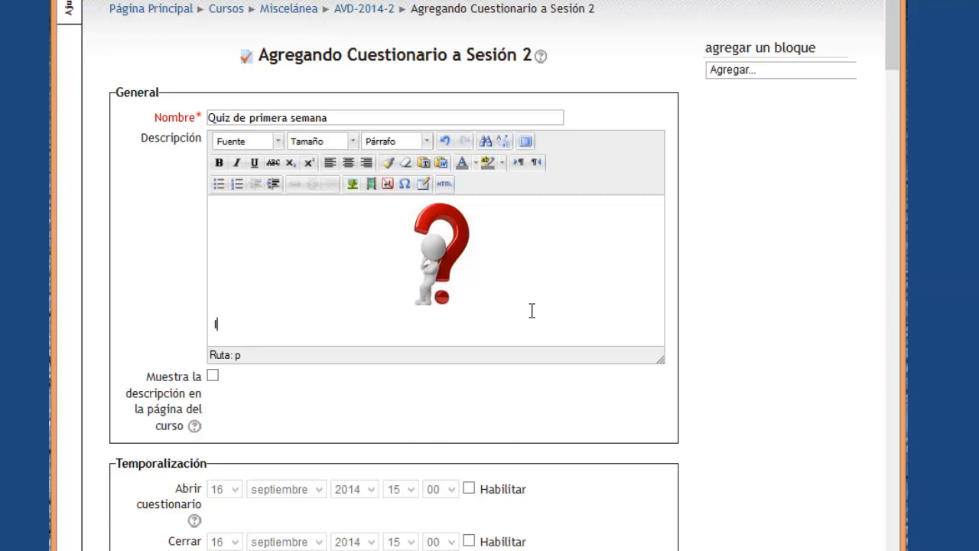
{"action": "type", "text": "Instructivo"}
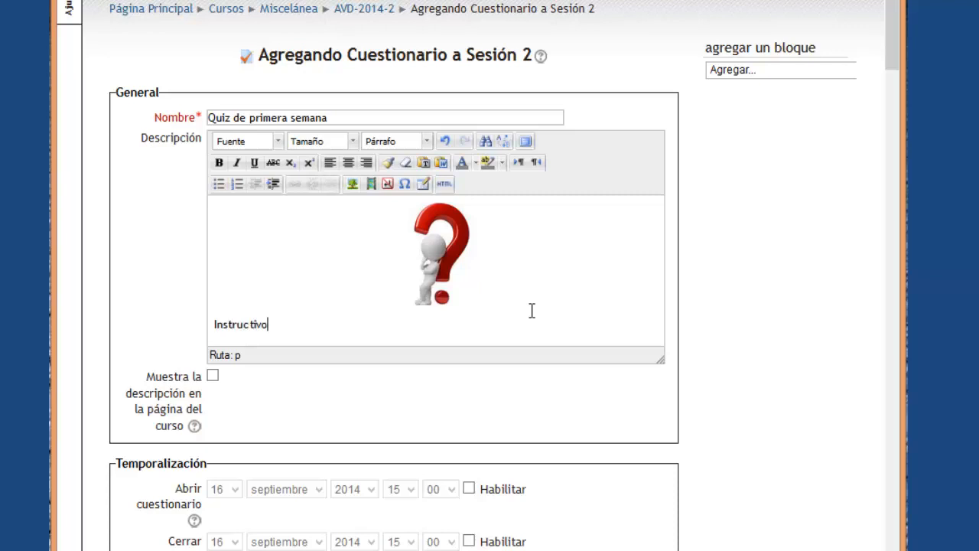
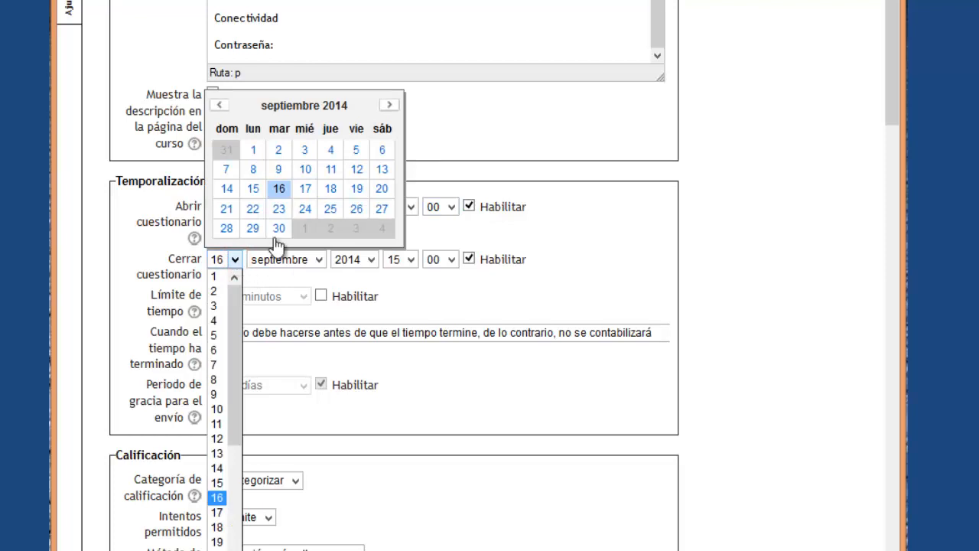
Pick 21 in the Cerrar cuestionario calendar (15:00) and tick Habilitar for Límite de tiempo.
{"action": "left_click", "coordinate": [229, 213]}
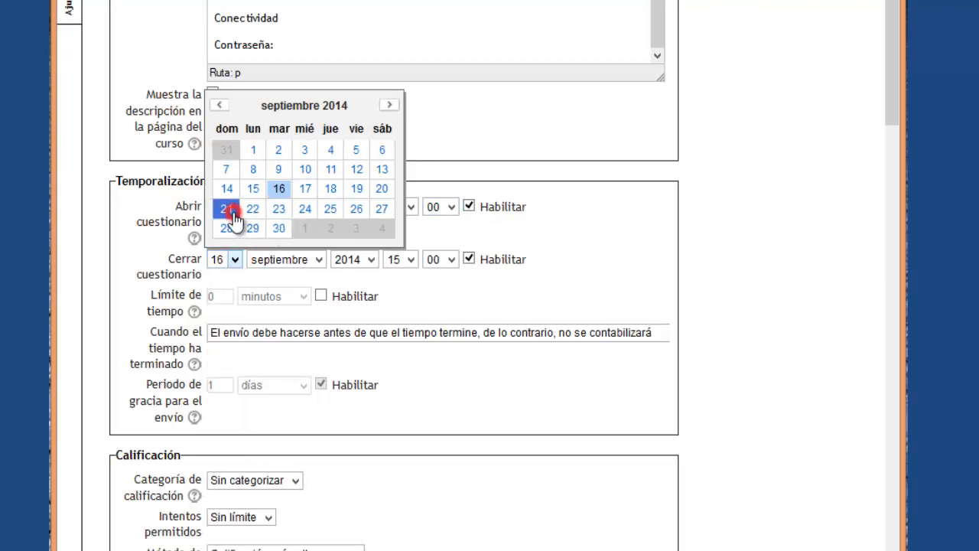
{"action": "left_click", "coordinate": [228, 212]}
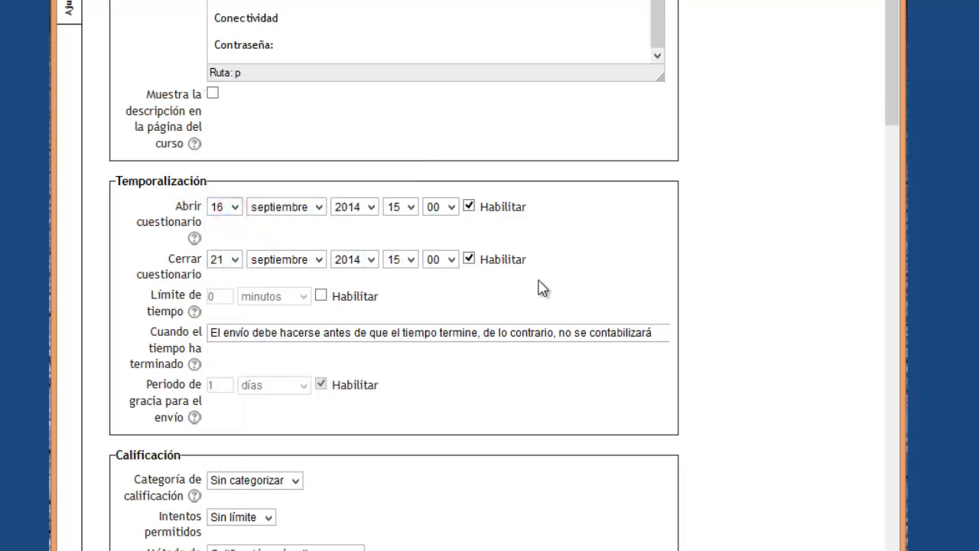
{"action": "left_click", "coordinate": [281, 335]}
{"action": "left_click", "coordinate": [321, 298]}
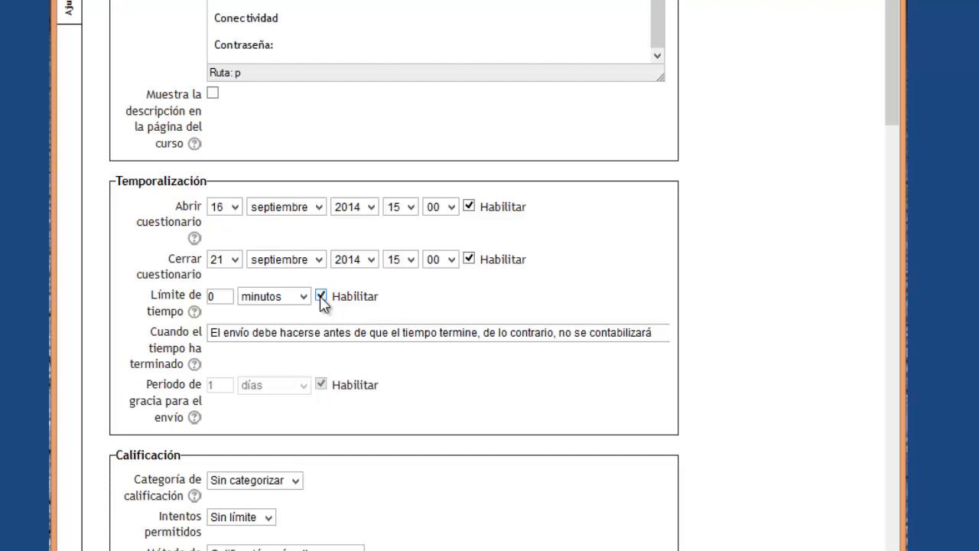
Change the Límite de tiempo amount from 0 to 10 minutos.
{"action": "left_click", "coordinate": [212, 297]}
{"action": "type", "text": "1"}
{"action": "left_click", "coordinate": [723, 430]}
{"action": "scroll", "coordinate": [726, 433], "scroll_direction": "down", "scroll_amount": 3}
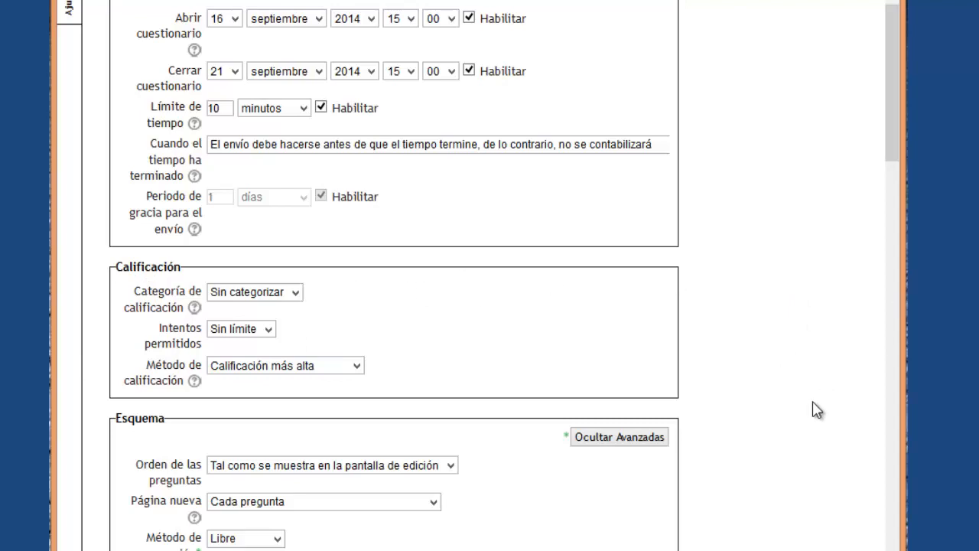
Set Orden de las preguntas to Presentadas al azar in the Esquema section.
{"action": "scroll", "coordinate": [816, 409], "scroll_direction": "down", "scroll_amount": 3}
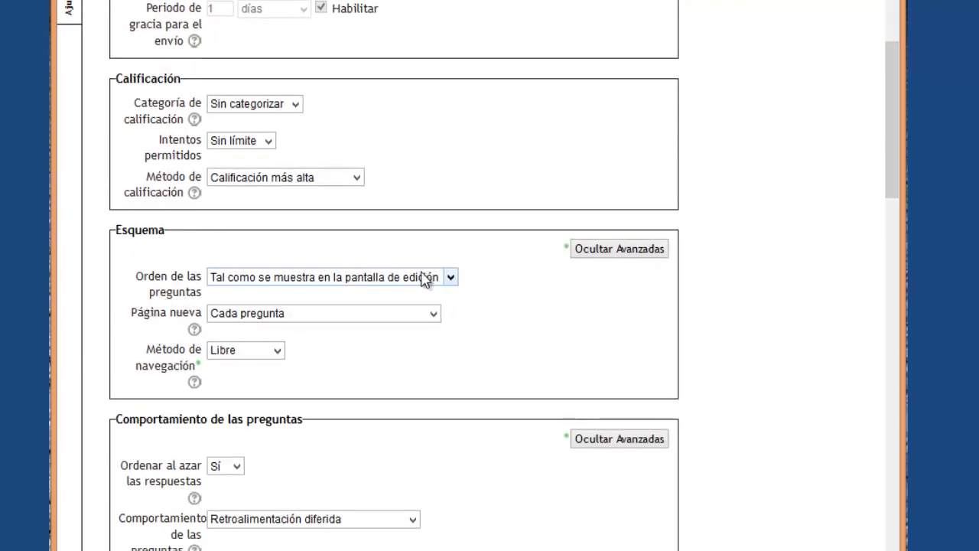
{"action": "left_click", "coordinate": [451, 278]}
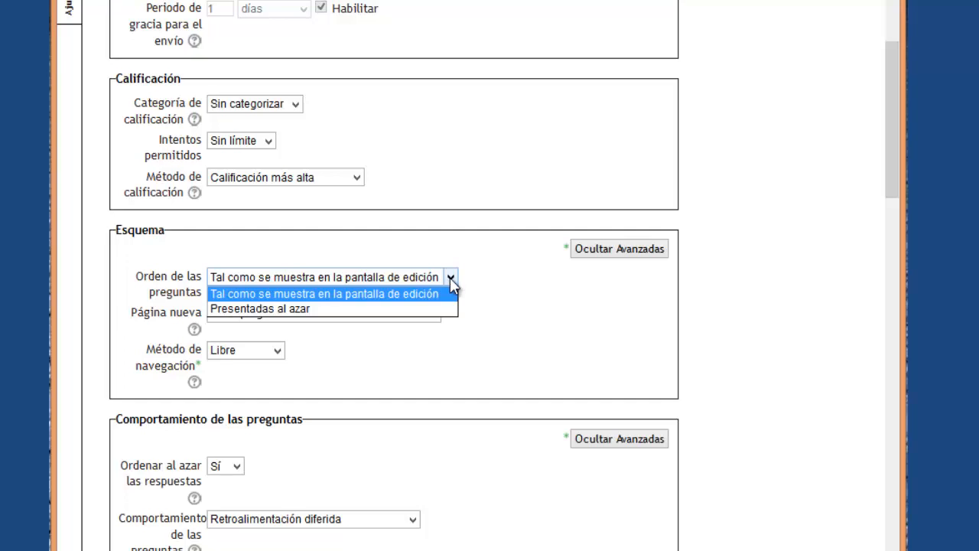
{"action": "left_click", "coordinate": [357, 310]}
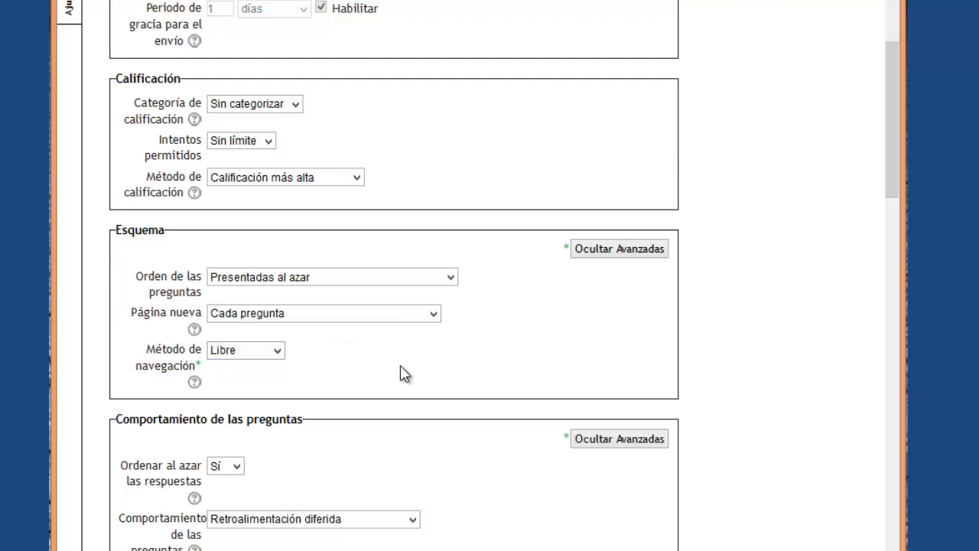
Keep Método de navegación set to Libre.
{"action": "left_click", "coordinate": [371, 372]}
{"action": "scroll", "coordinate": [371, 374], "scroll_direction": "down", "scroll_amount": 2}
{"action": "left_click", "coordinate": [277, 256]}
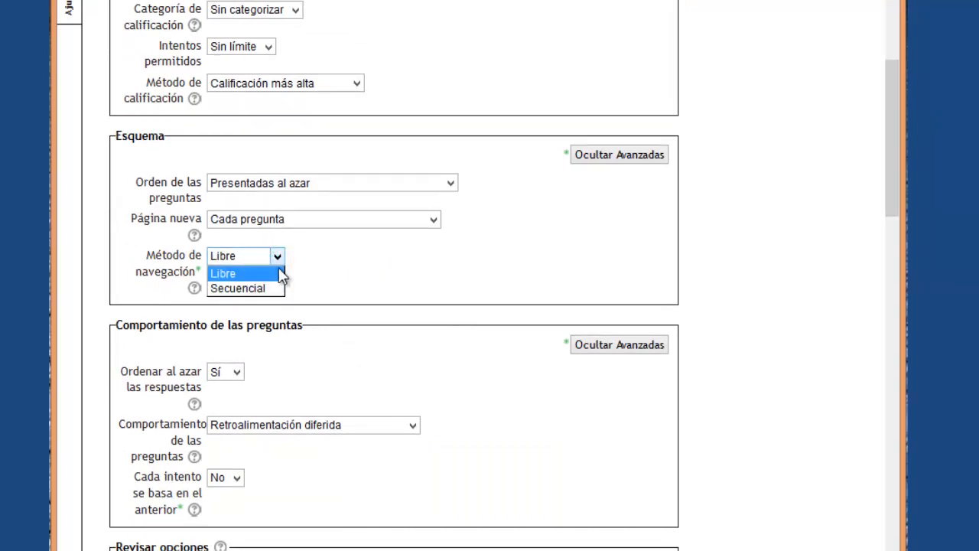
{"action": "left_click", "coordinate": [280, 272]}
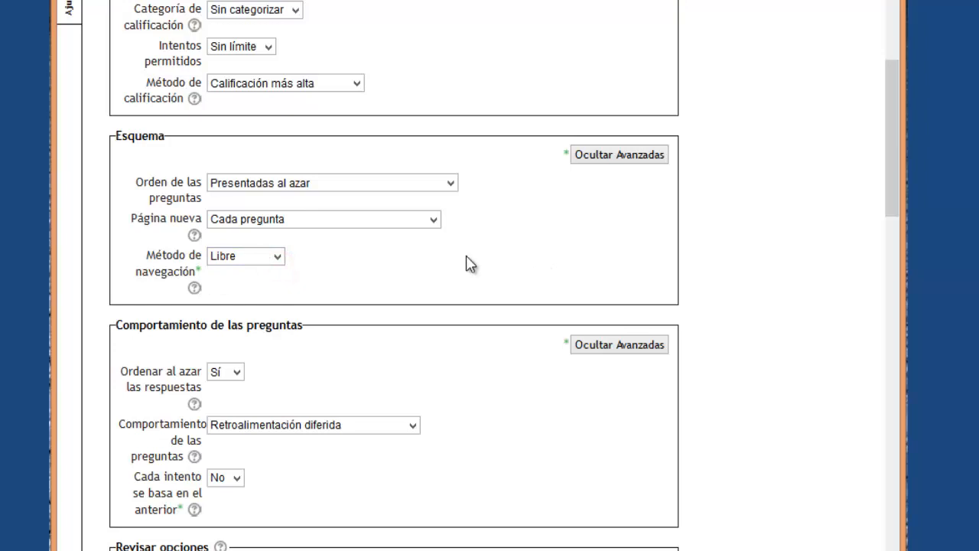
Set Página nueva to Cada 3 preguntas and leave Ordenar al azar at Sí.
{"action": "left_click", "coordinate": [434, 222]}
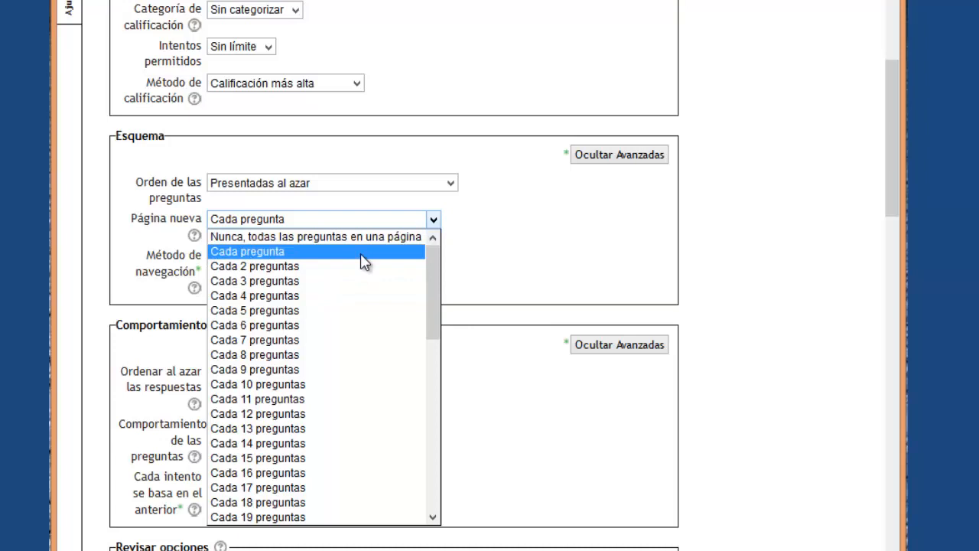
{"action": "left_click", "coordinate": [364, 261]}
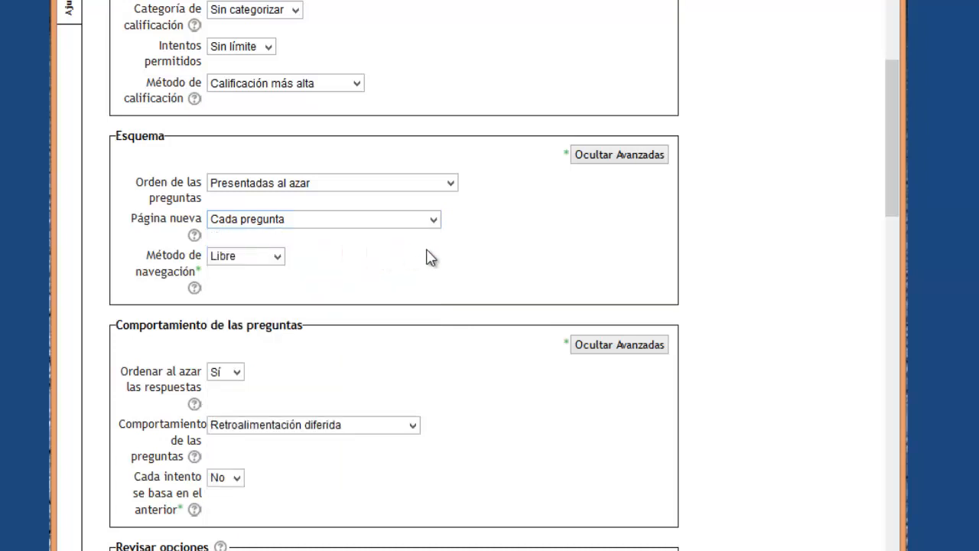
{"action": "left_click", "coordinate": [433, 218]}
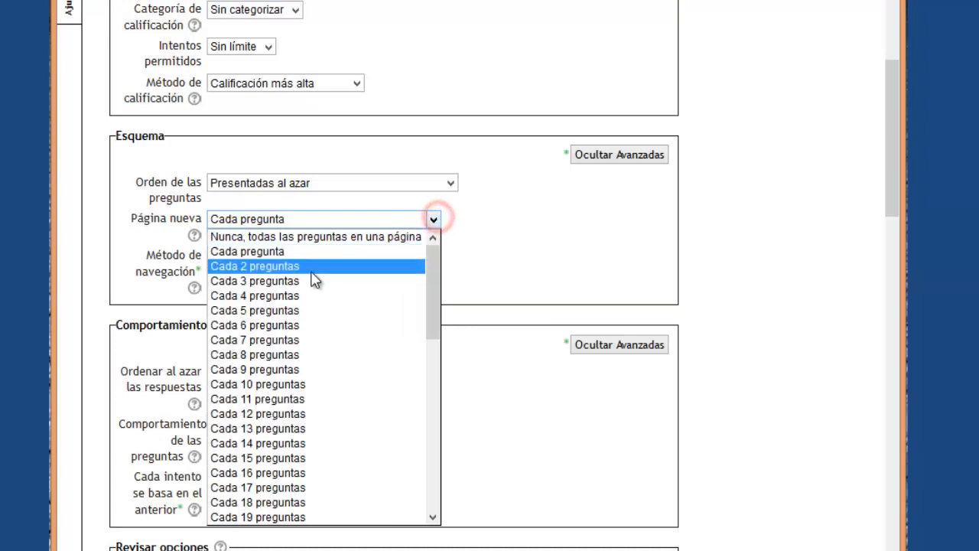
{"action": "left_click", "coordinate": [312, 268]}
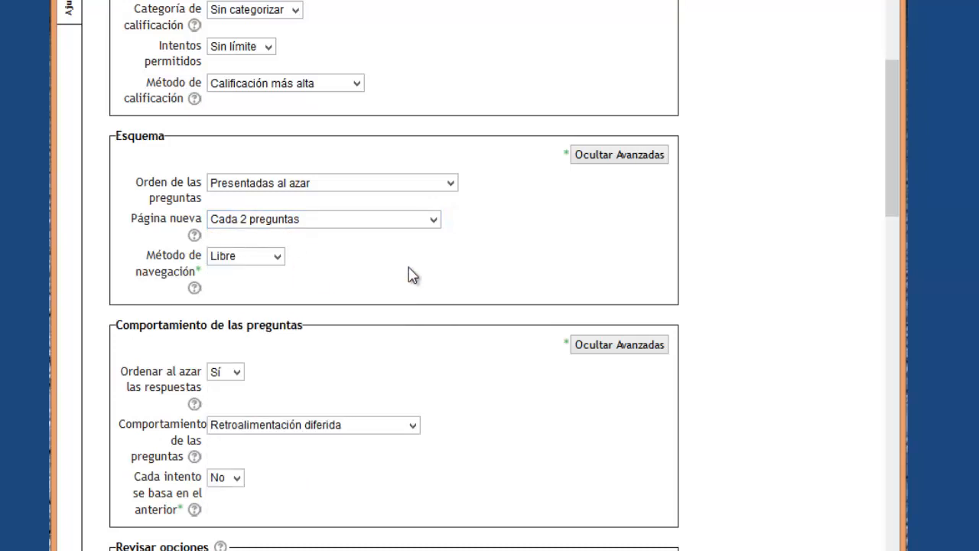
{"action": "left_click", "coordinate": [434, 219]}
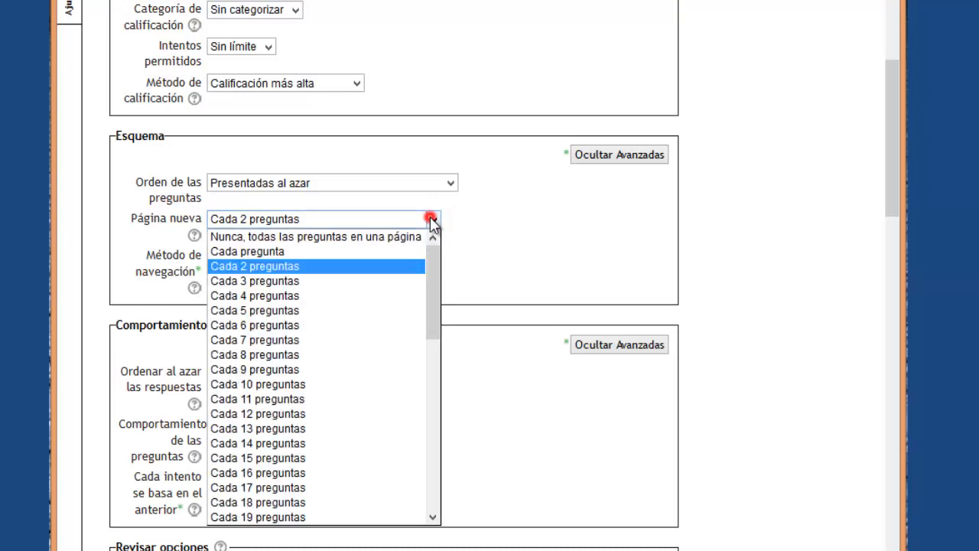
{"action": "left_click", "coordinate": [314, 282]}
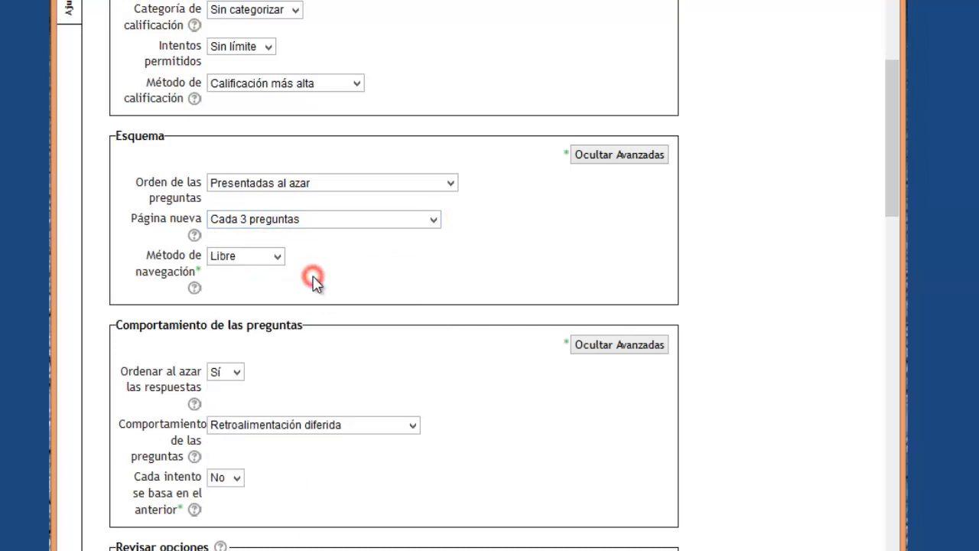
{"action": "left_click", "coordinate": [435, 219]}
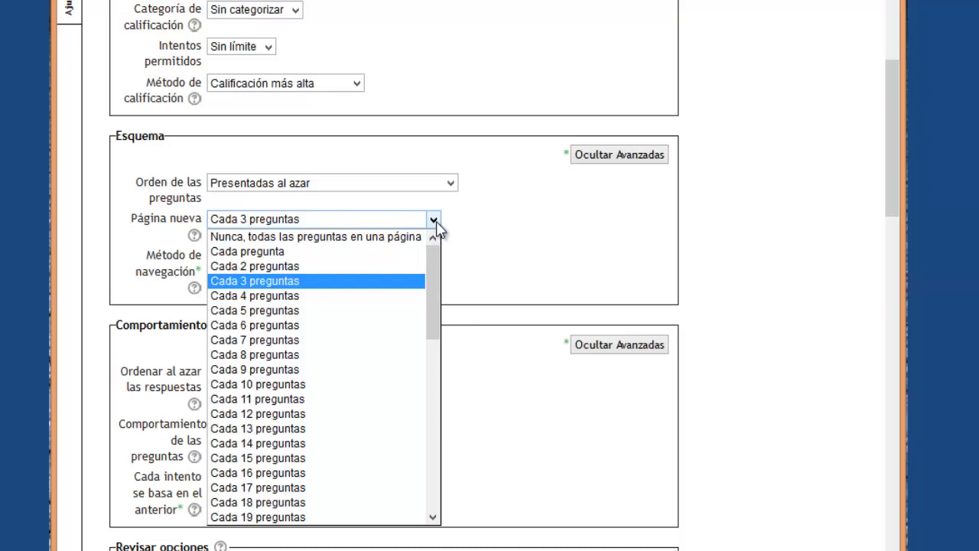
{"action": "left_click", "coordinate": [524, 230]}
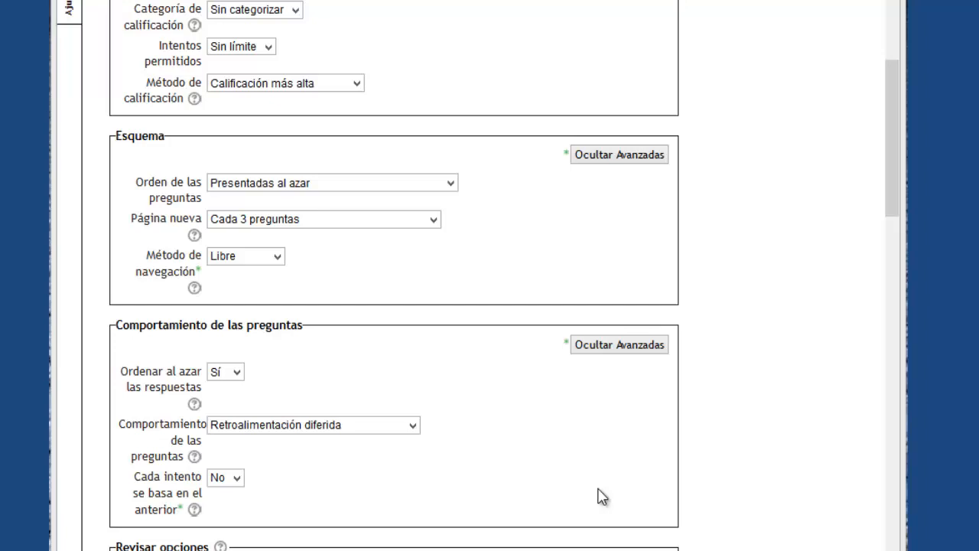
{"action": "left_click", "coordinate": [238, 372]}
{"action": "left_click", "coordinate": [240, 372]}
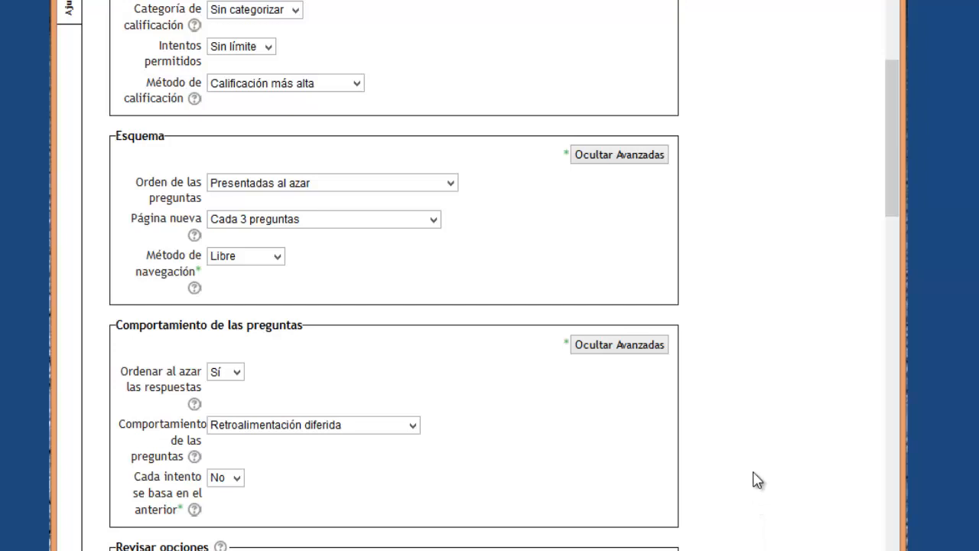
{"action": "scroll", "coordinate": [755, 479], "scroll_direction": "down", "scroll_amount": 3}
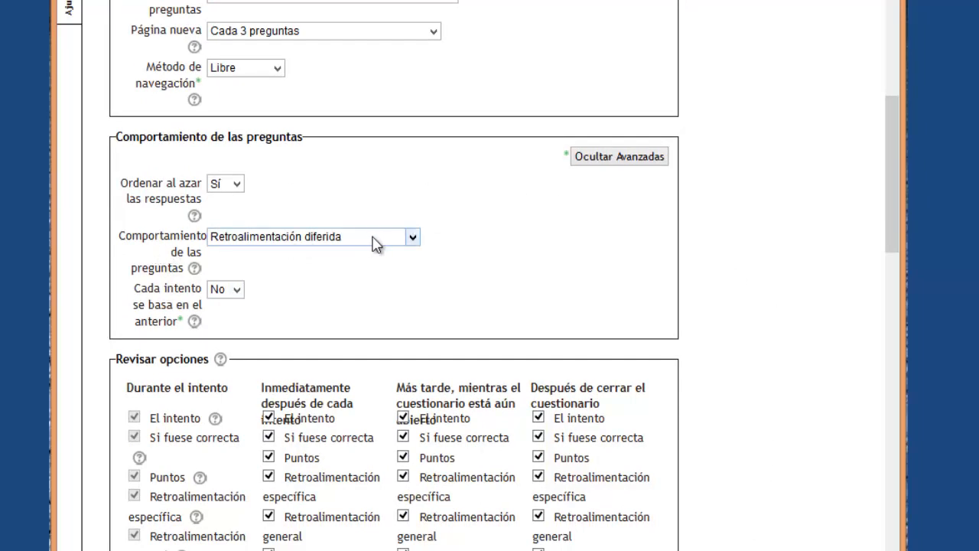
{"action": "left_click", "coordinate": [413, 238]}
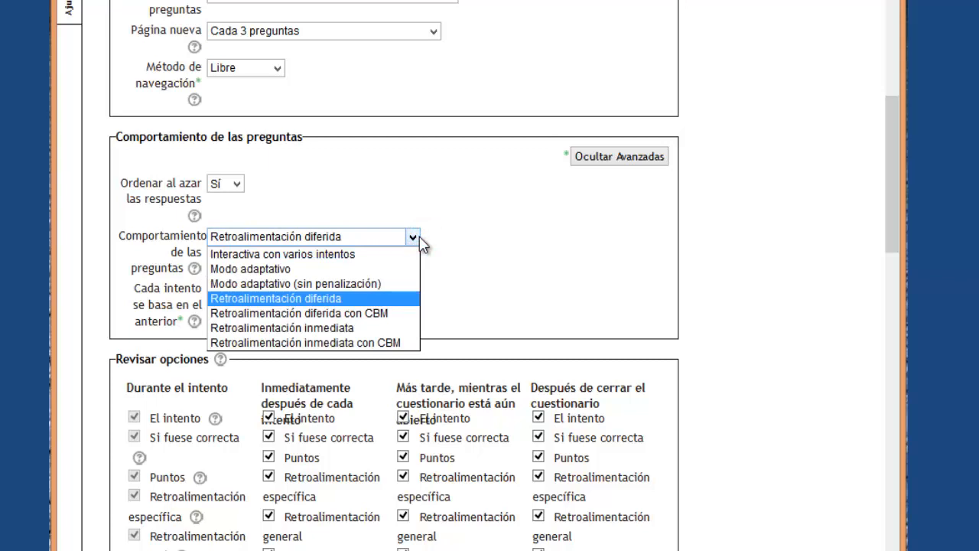
{"action": "left_click", "coordinate": [414, 237]}
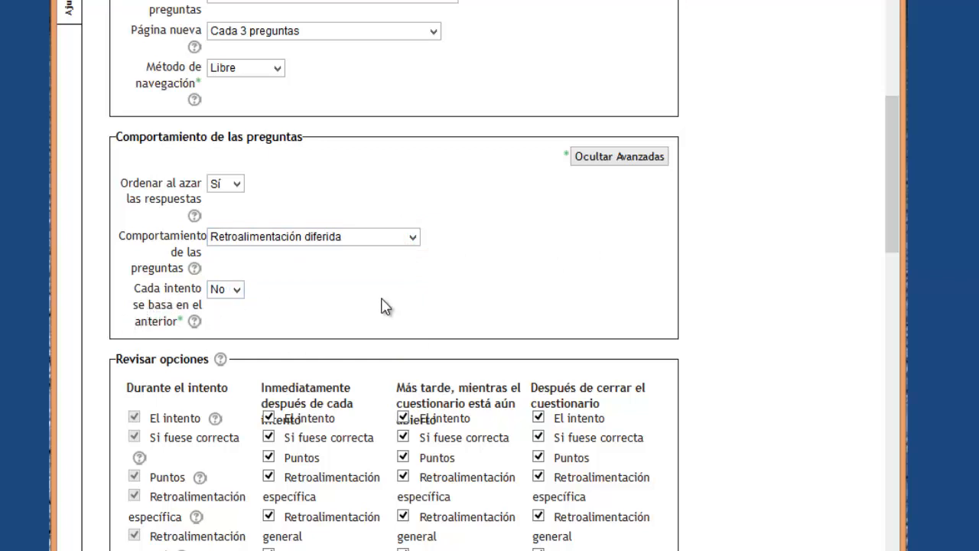
{"action": "left_click", "coordinate": [548, 249]}
{"action": "scroll", "coordinate": [759, 385], "scroll_direction": "down", "scroll_amount": 3}
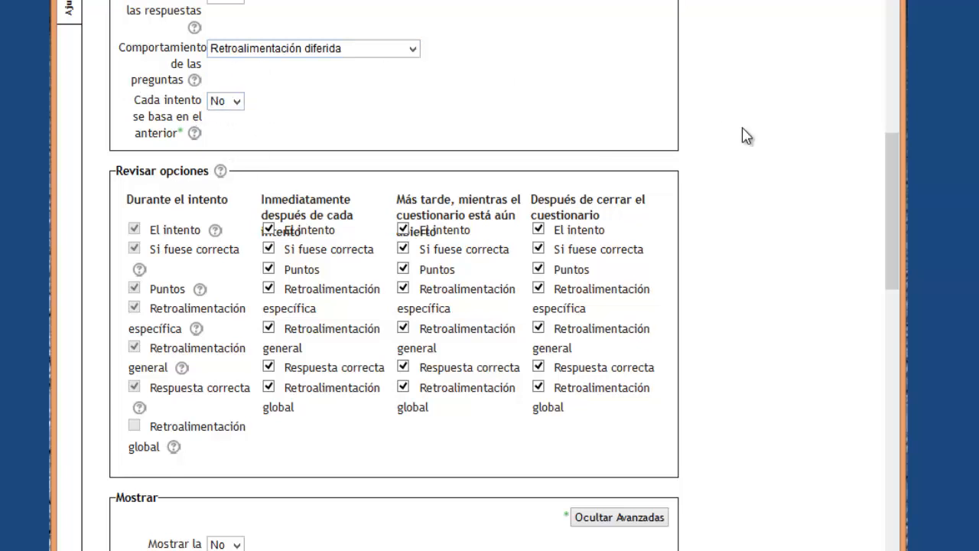
Uncheck El intento, Puntos and Retroalimentación global for immediately after the attempt.
{"action": "scroll", "coordinate": [744, 189], "scroll_direction": "up", "scroll_amount": 3}
{"action": "scroll", "coordinate": [744, 189], "scroll_direction": "up", "scroll_amount": 6}
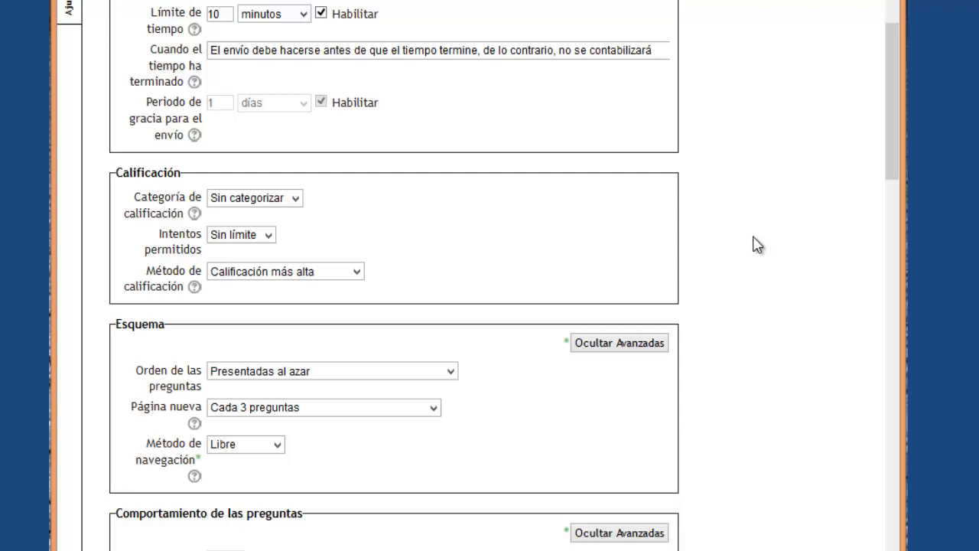
{"action": "scroll", "coordinate": [758, 245], "scroll_direction": "down", "scroll_amount": 10}
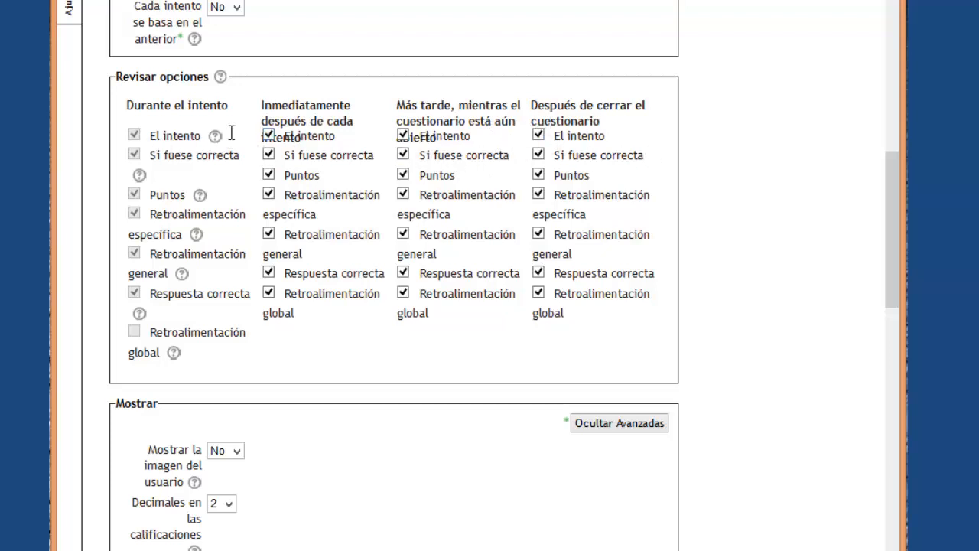
{"action": "left_click", "coordinate": [268, 135]}
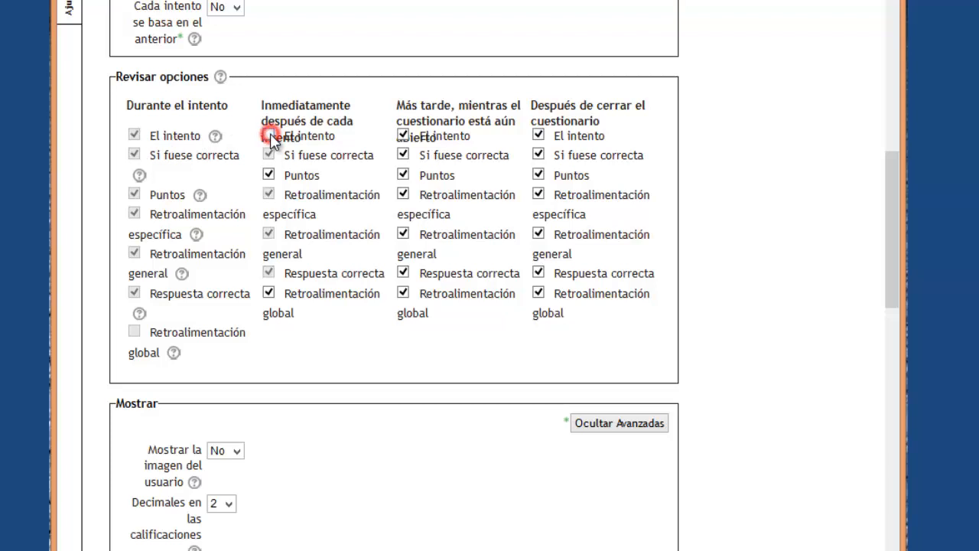
{"action": "left_click", "coordinate": [270, 176]}
{"action": "left_click", "coordinate": [271, 293]}
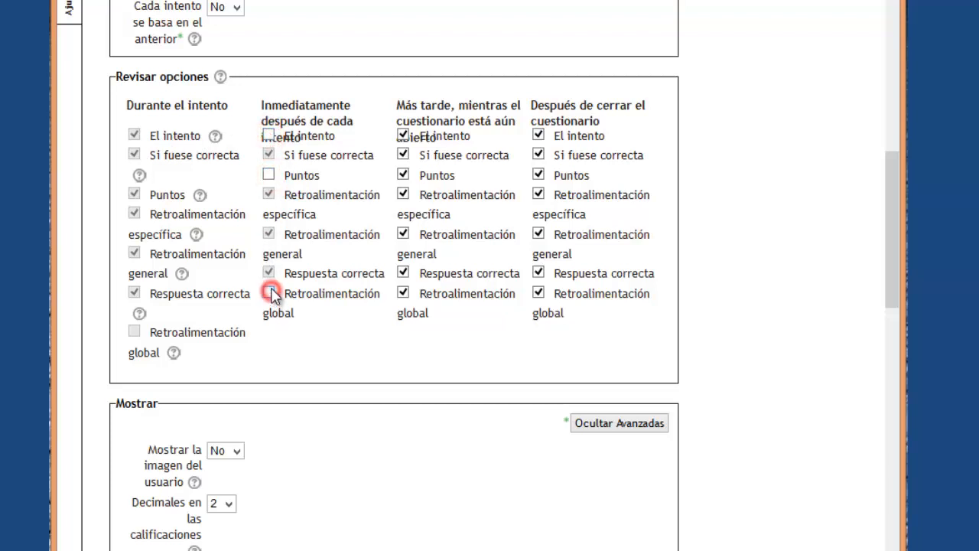
Uncheck the same options for later while open, and El intento after the quiz closes.
{"action": "left_click", "coordinate": [403, 136]}
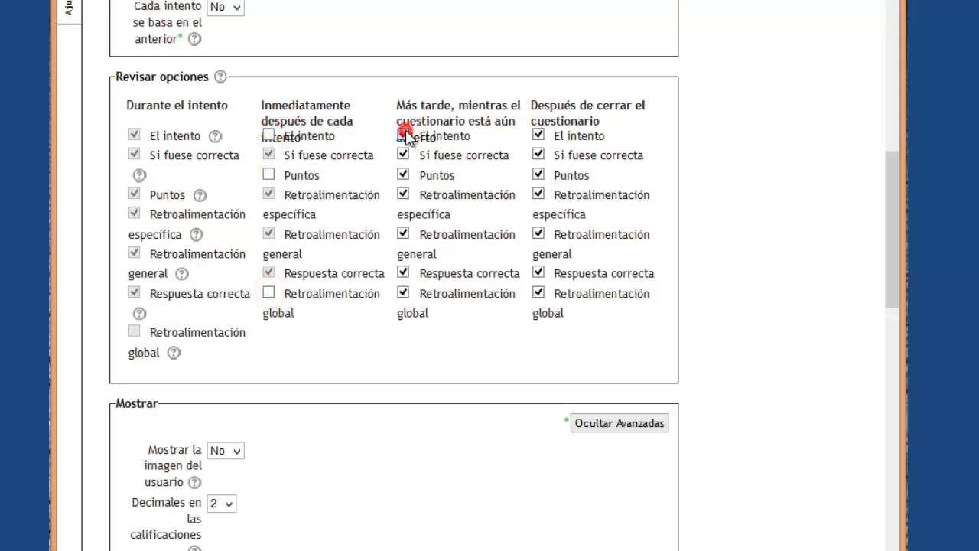
{"action": "left_click", "coordinate": [404, 176]}
{"action": "left_click", "coordinate": [404, 293]}
{"action": "left_click", "coordinate": [400, 195]}
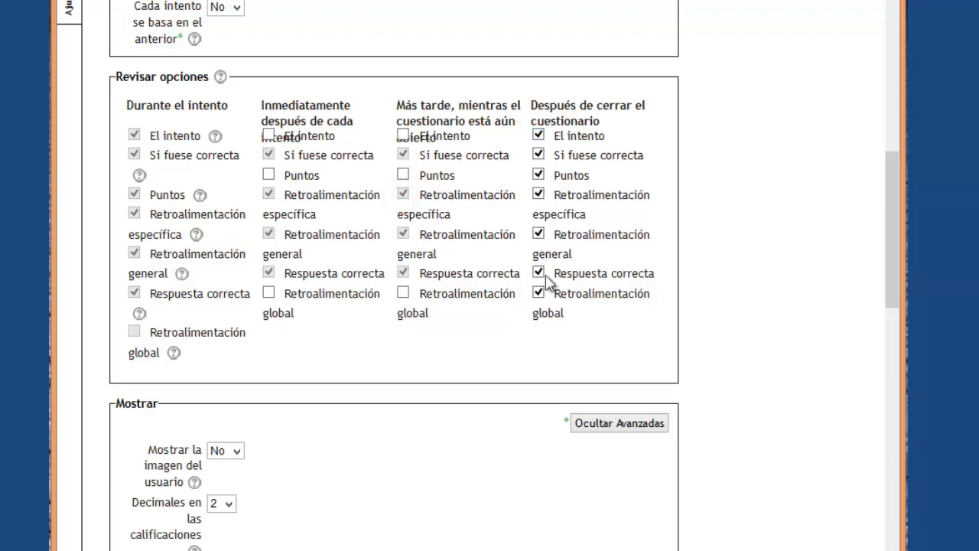
{"action": "left_click", "coordinate": [538, 136]}
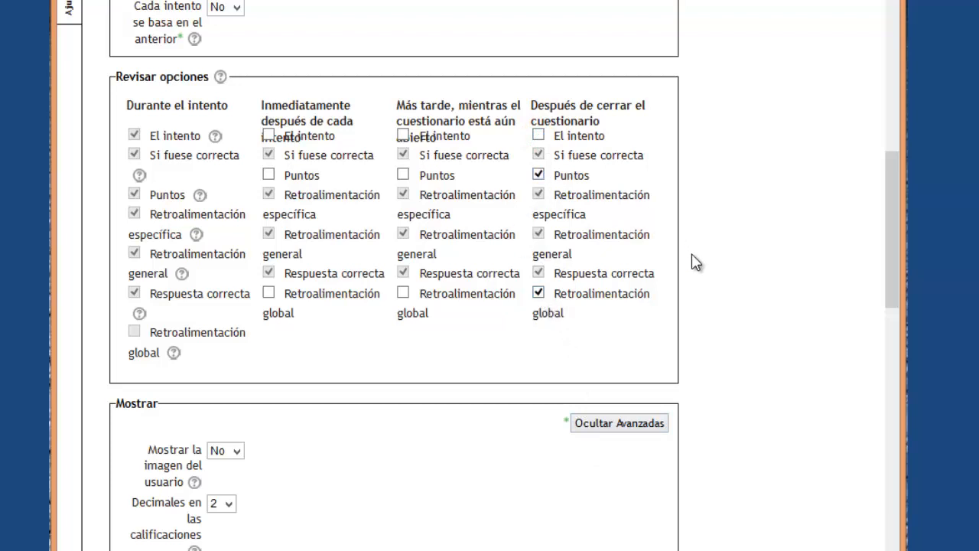
Set Mostrar la imagen del usuario to Sí and Decimales en las calificaciones to 1.
{"action": "scroll", "coordinate": [701, 266], "scroll_direction": "down", "scroll_amount": 5}
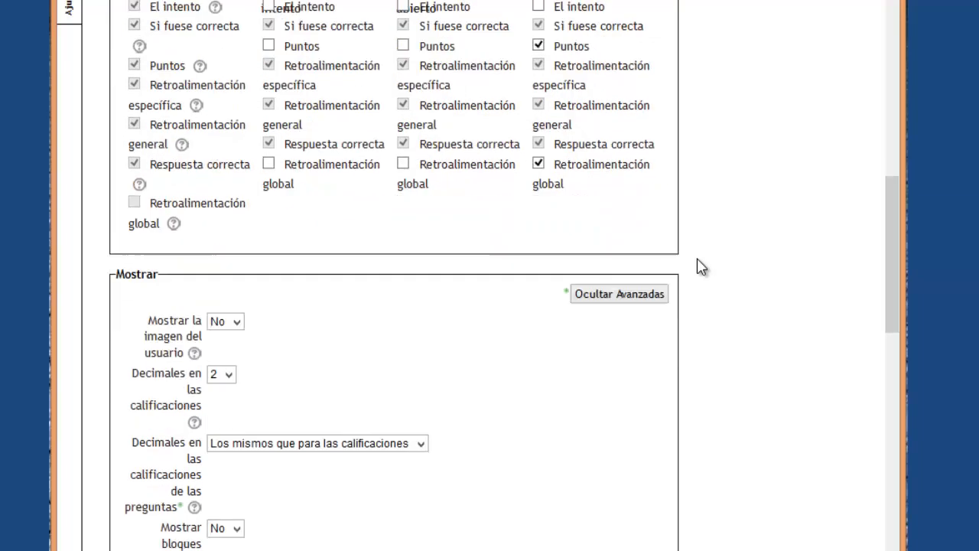
{"action": "scroll", "coordinate": [701, 267], "scroll_direction": "up", "scroll_amount": 5}
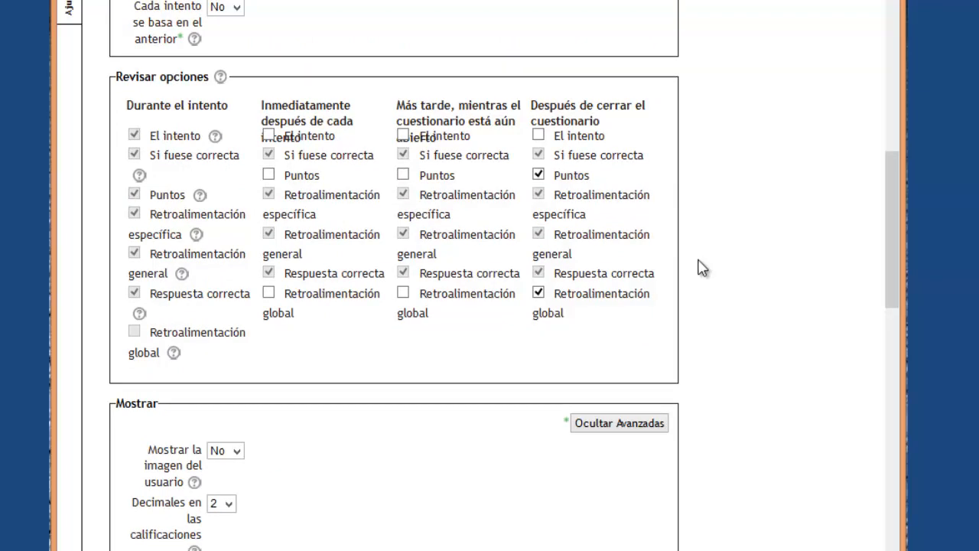
{"action": "scroll", "coordinate": [701, 265], "scroll_direction": "down", "scroll_amount": 3}
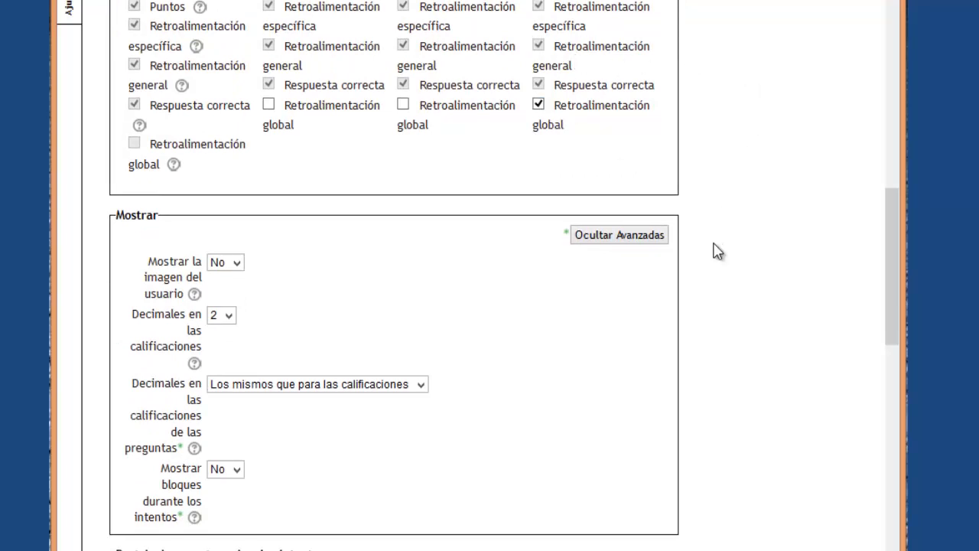
{"action": "scroll", "coordinate": [717, 251], "scroll_direction": "down", "scroll_amount": 3}
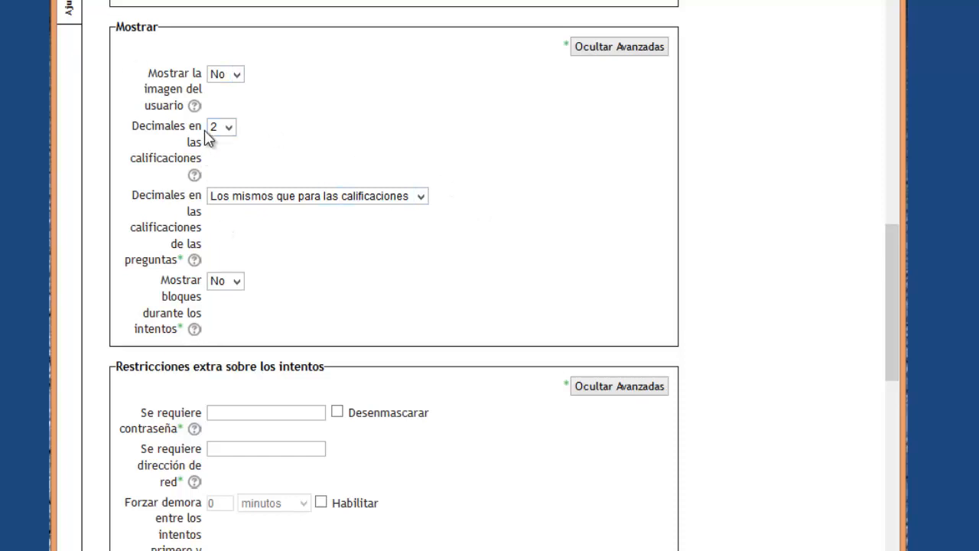
{"action": "left_click", "coordinate": [234, 77]}
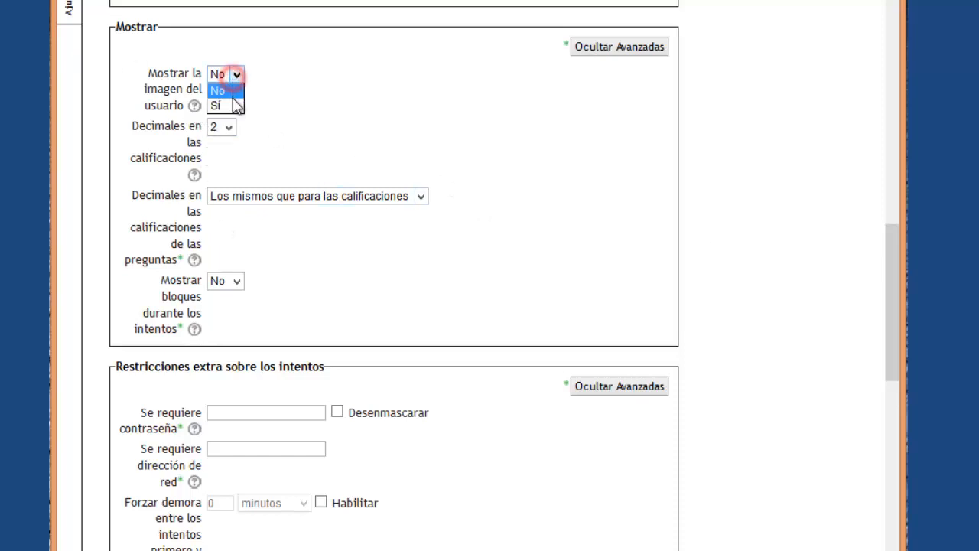
{"action": "left_click", "coordinate": [234, 102]}
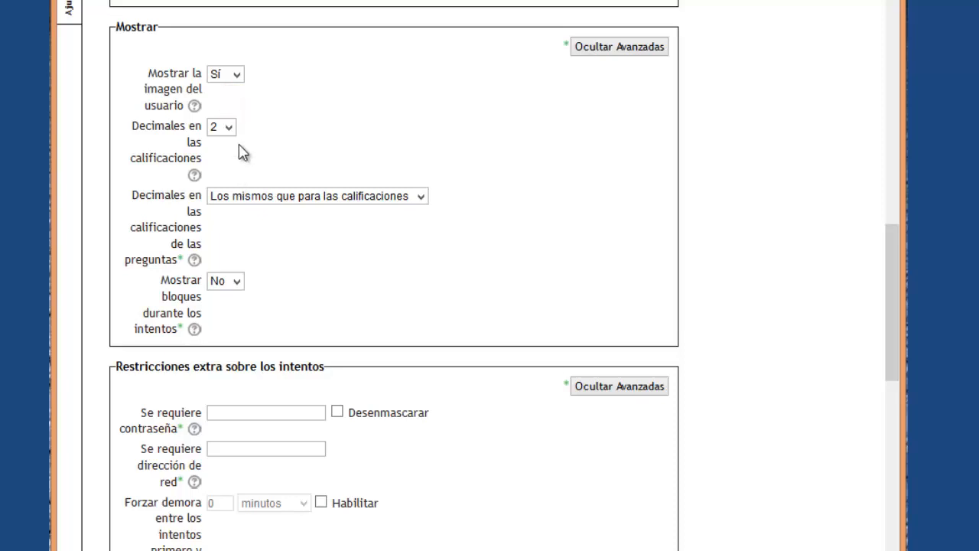
{"action": "left_click", "coordinate": [228, 127]}
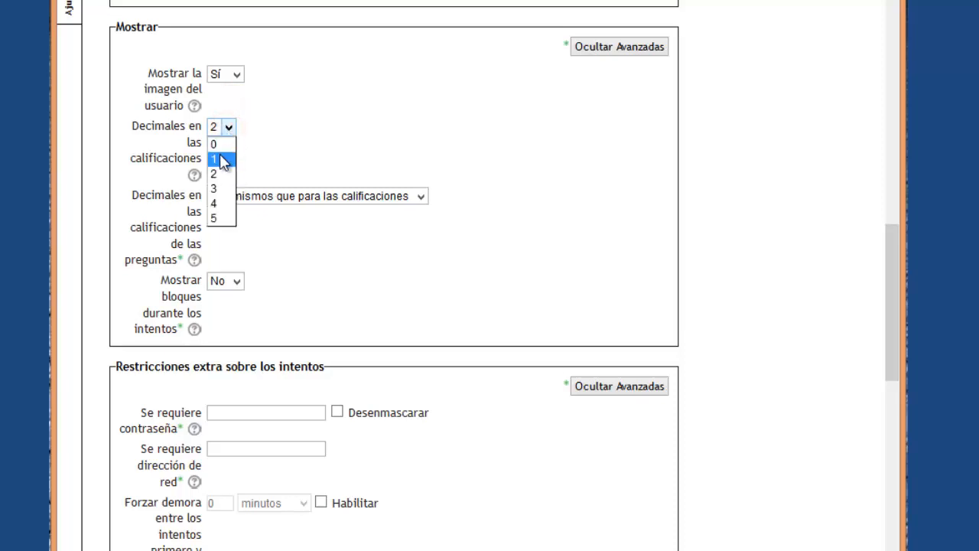
{"action": "left_click", "coordinate": [222, 158]}
Leave question-grade decimals unchanged and read the help for Mostrar bloques durante los intentos.
{"action": "scroll", "coordinate": [382, 181], "scroll_direction": "down", "scroll_amount": 3}
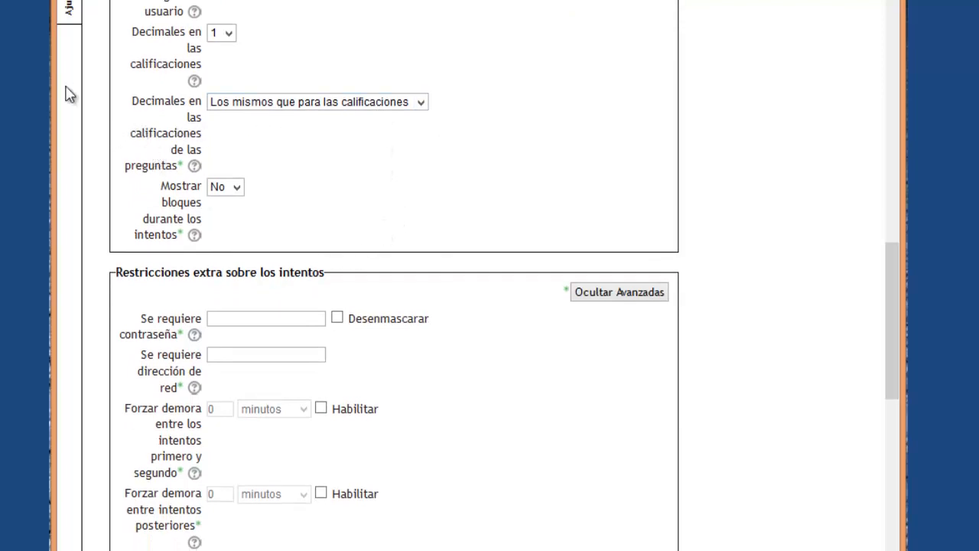
{"action": "left_click", "coordinate": [421, 103]}
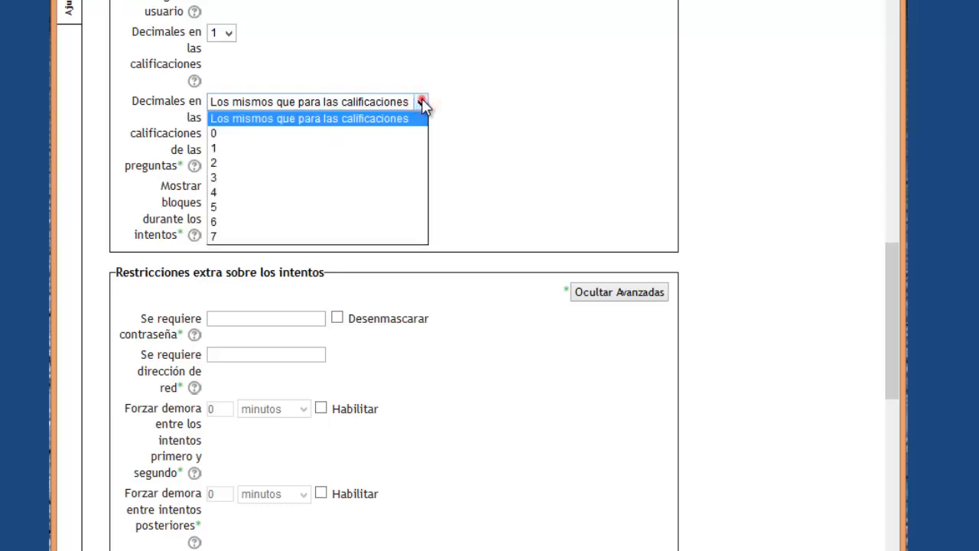
{"action": "left_click", "coordinate": [422, 102]}
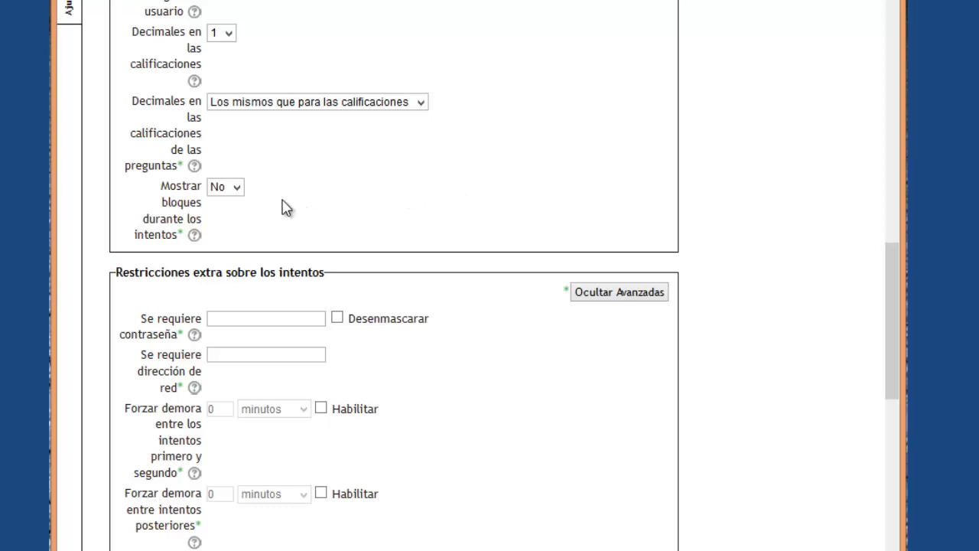
{"action": "scroll", "coordinate": [285, 207], "scroll_direction": "down", "scroll_amount": 2}
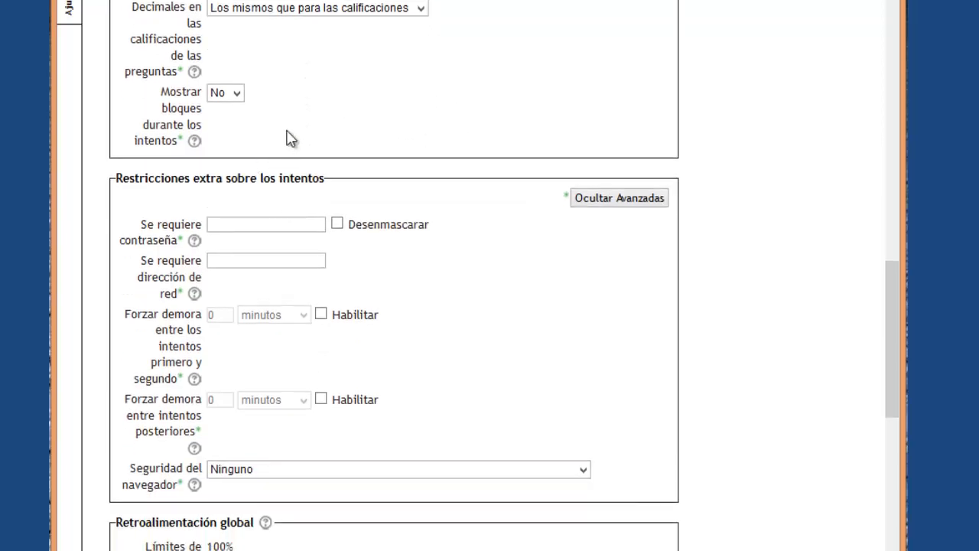
{"action": "left_click", "coordinate": [196, 142]}
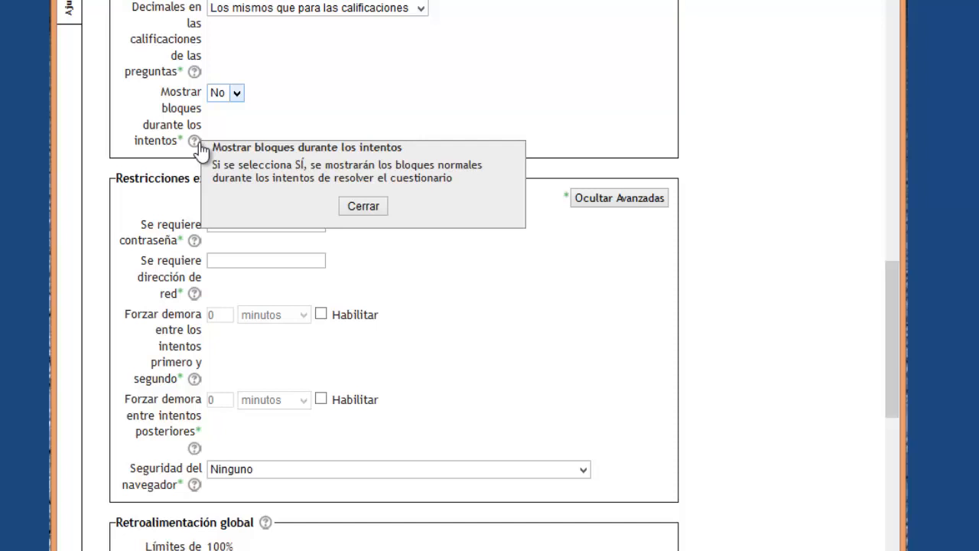
{"action": "left_click", "coordinate": [450, 111]}
{"action": "scroll", "coordinate": [649, 177], "scroll_direction": "up", "scroll_amount": 3}
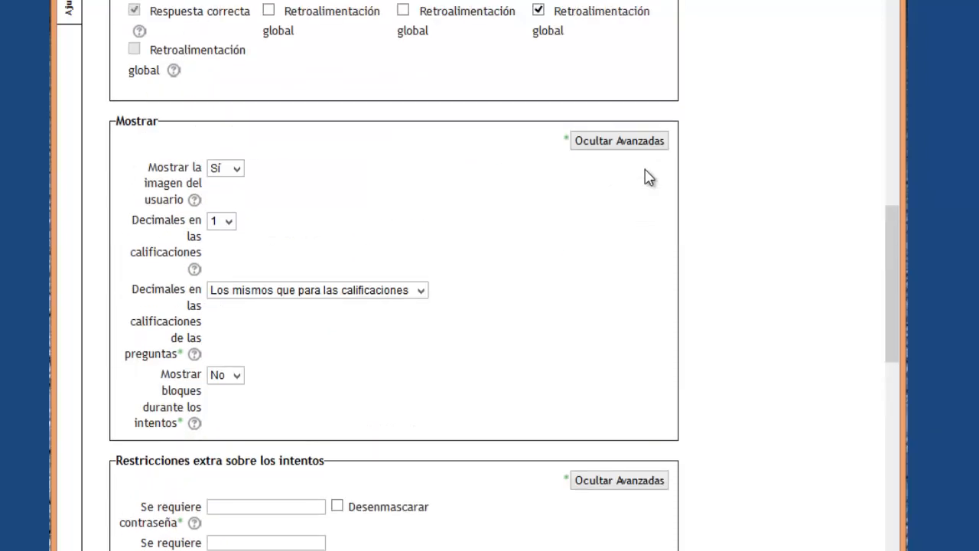
{"action": "scroll", "coordinate": [649, 177], "scroll_direction": "down", "scroll_amount": 2}
{"action": "scroll", "coordinate": [743, 411], "scroll_direction": "down", "scroll_amount": 3}
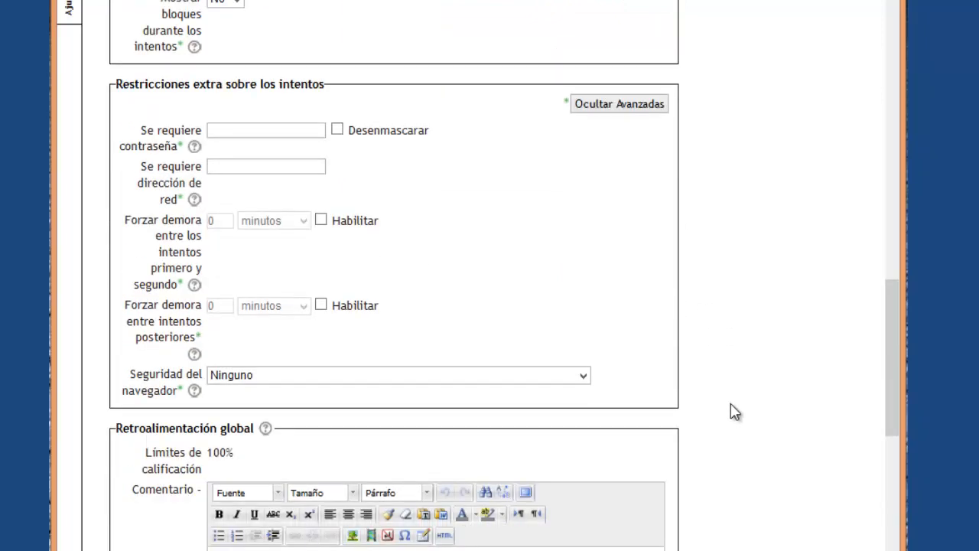
Enter a test access password in Se requiere contraseña with Desenmascarar ticked.
{"action": "left_click", "coordinate": [261, 130]}
{"action": "left_click", "coordinate": [338, 129]}
{"action": "left_click", "coordinate": [276, 127]}
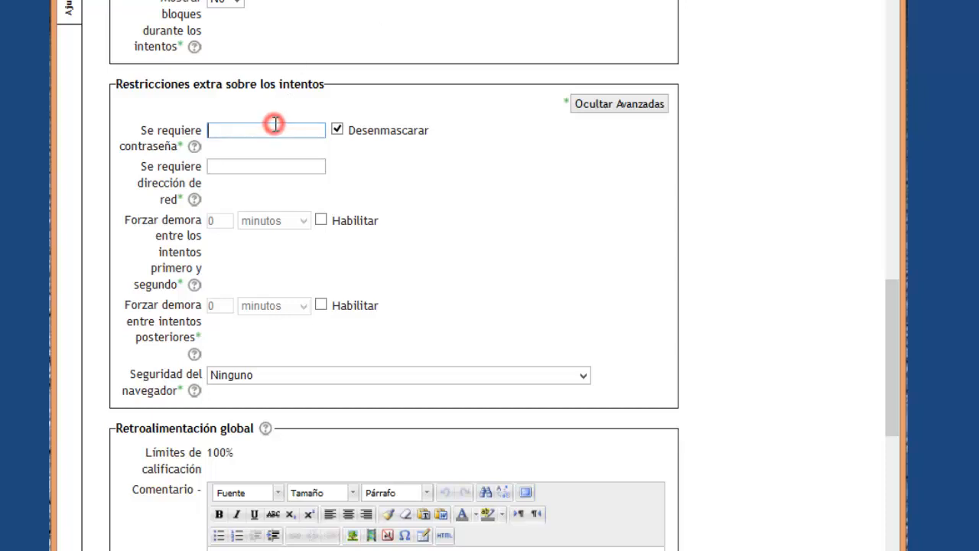
{"action": "type", "text": "ib"}
{"action": "key", "text": "BackSpace"}
{"action": "type", "text": "gresoalaprueba"}
{"action": "key", "text": "Left"}
{"action": "key", "text": "Left"}
{"action": "key", "text": "Left"}
{"action": "key", "text": "Left"}
{"action": "key", "text": "Left"}
{"action": "key", "text": "Left"}
{"action": "type", "text": "n"}
Toggle Desenmascarar off and on, then delete the password so none is required.
{"action": "left_click", "coordinate": [337, 130]}
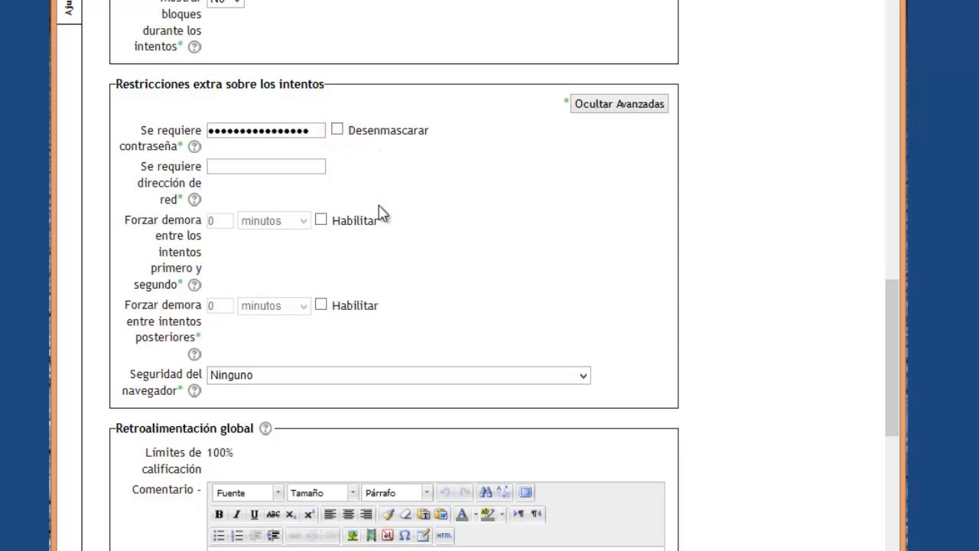
{"action": "left_click", "coordinate": [337, 129]}
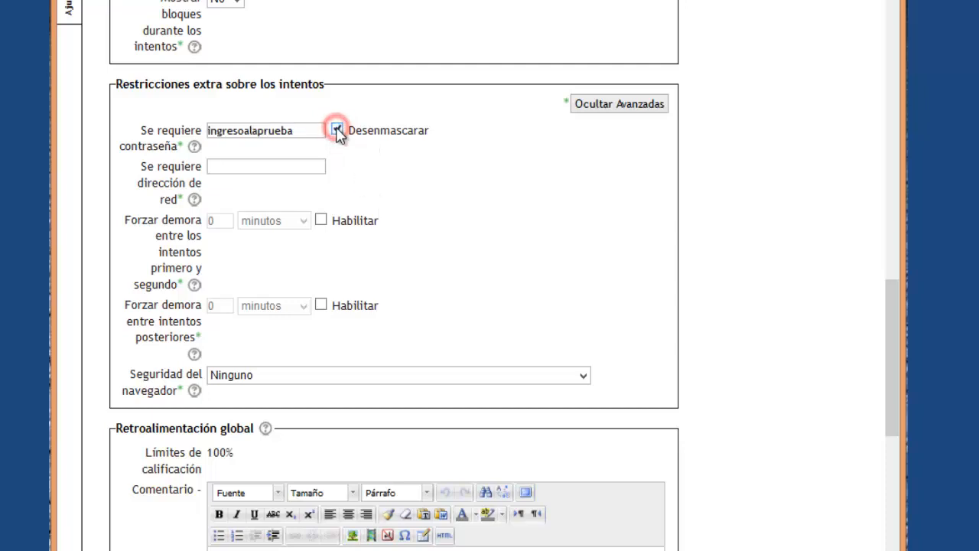
{"action": "left_click_drag", "start_coordinate": [316, 130], "coordinate": [91, 114]}
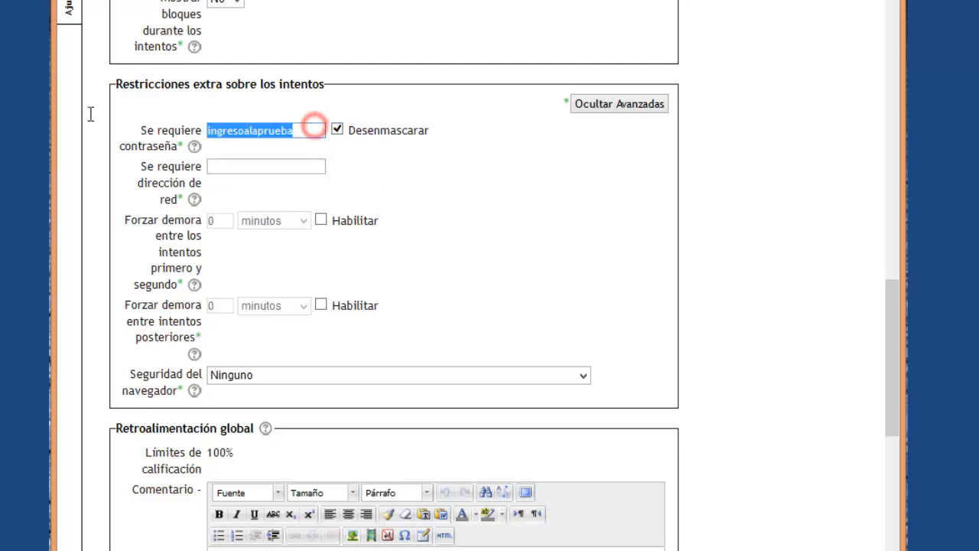
{"action": "key", "text": "Delete"}
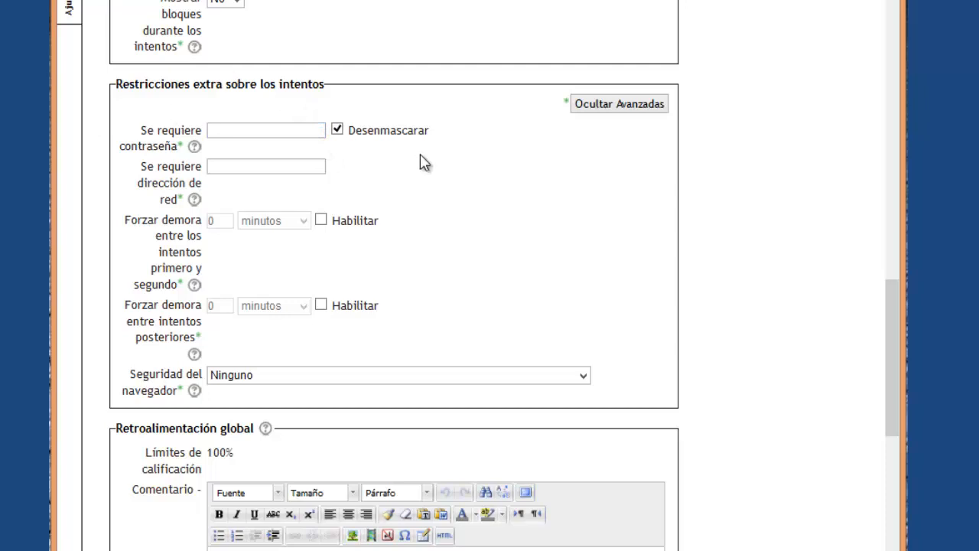
{"action": "left_click", "coordinate": [454, 167]}
{"action": "scroll", "coordinate": [439, 232], "scroll_direction": "down", "scroll_amount": 3}
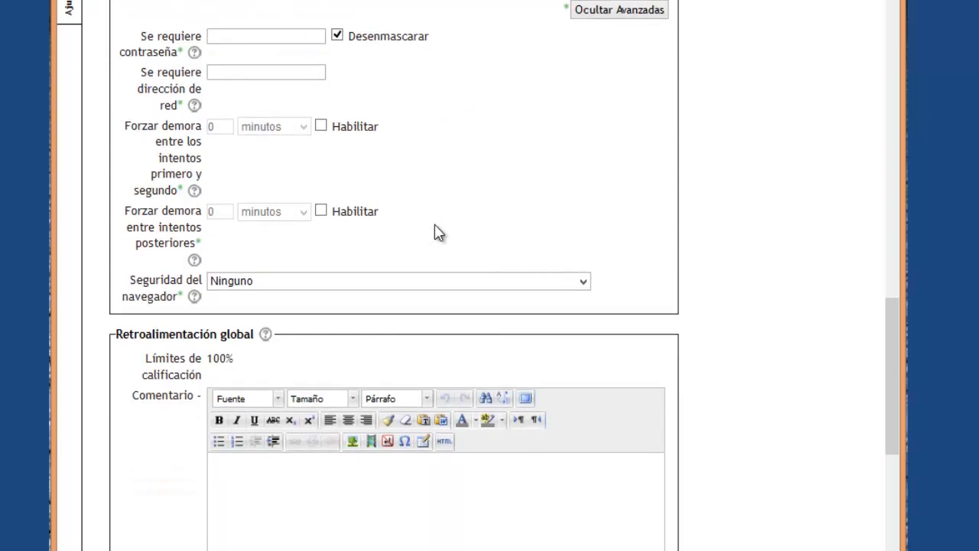
Set Seguridad del navegador to 'Ventana emergente a pantalla completa con alguna seguridad JavaScript'.
{"action": "scroll", "coordinate": [439, 232], "scroll_direction": "down", "scroll_amount": 3}
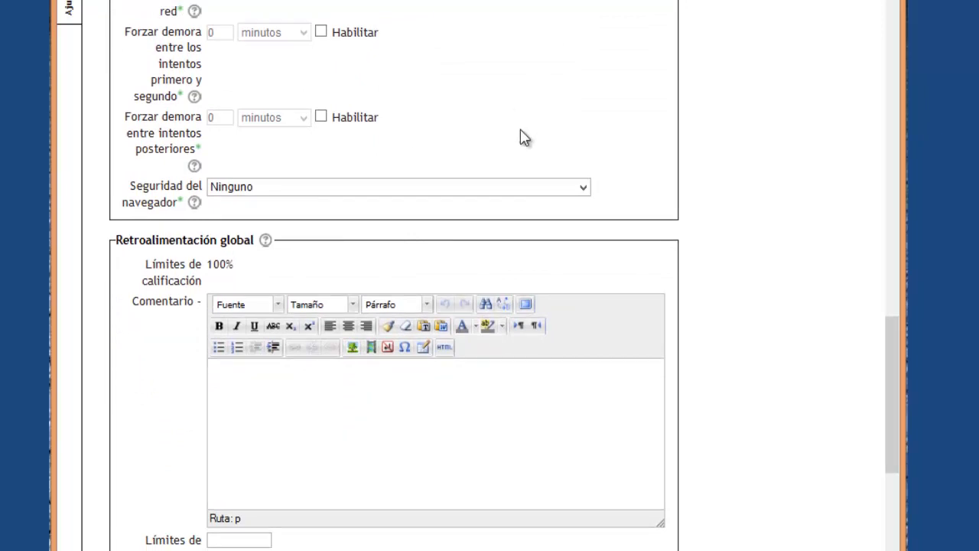
{"action": "scroll", "coordinate": [454, 111], "scroll_direction": "up", "scroll_amount": 5}
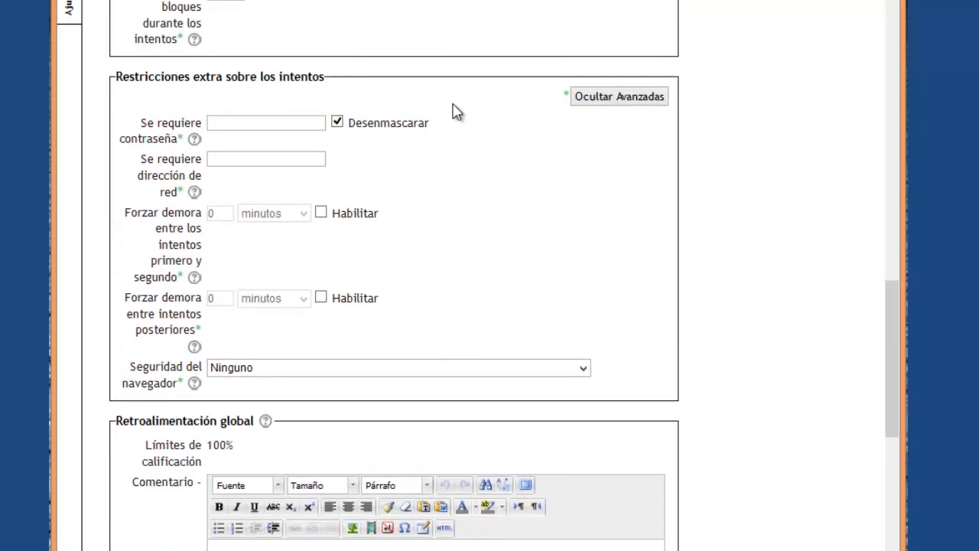
{"action": "scroll", "coordinate": [503, 179], "scroll_direction": "down", "scroll_amount": 3}
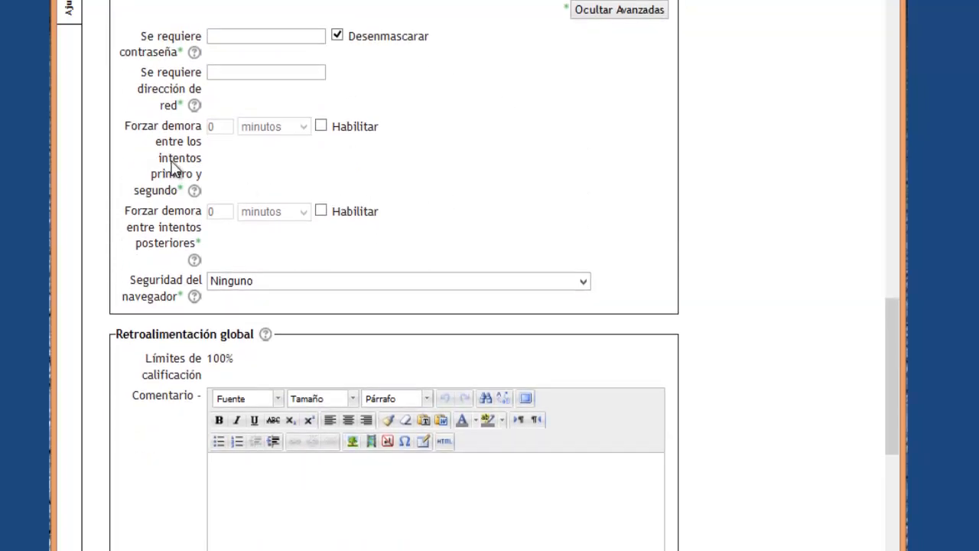
{"action": "scroll", "coordinate": [479, 208], "scroll_direction": "down", "scroll_amount": 5}
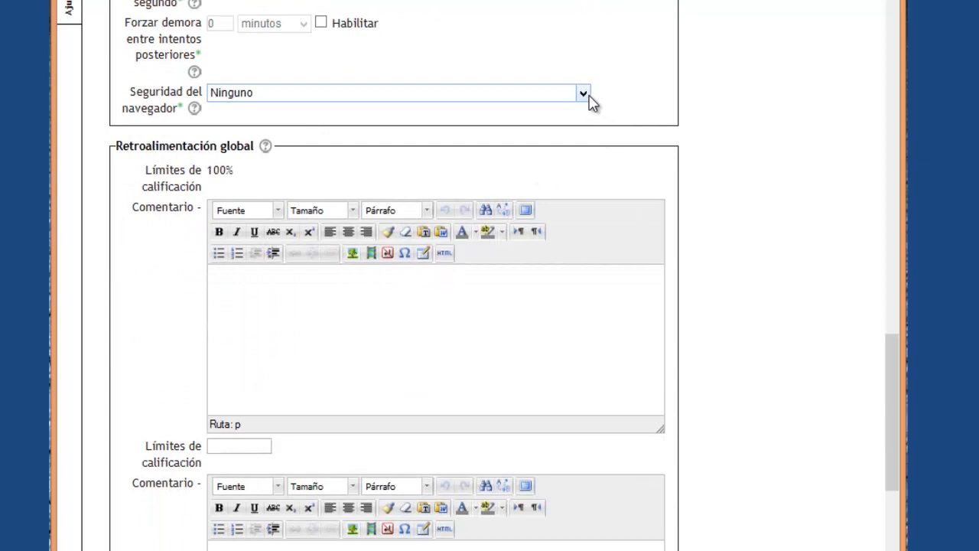
{"action": "left_click", "coordinate": [591, 97]}
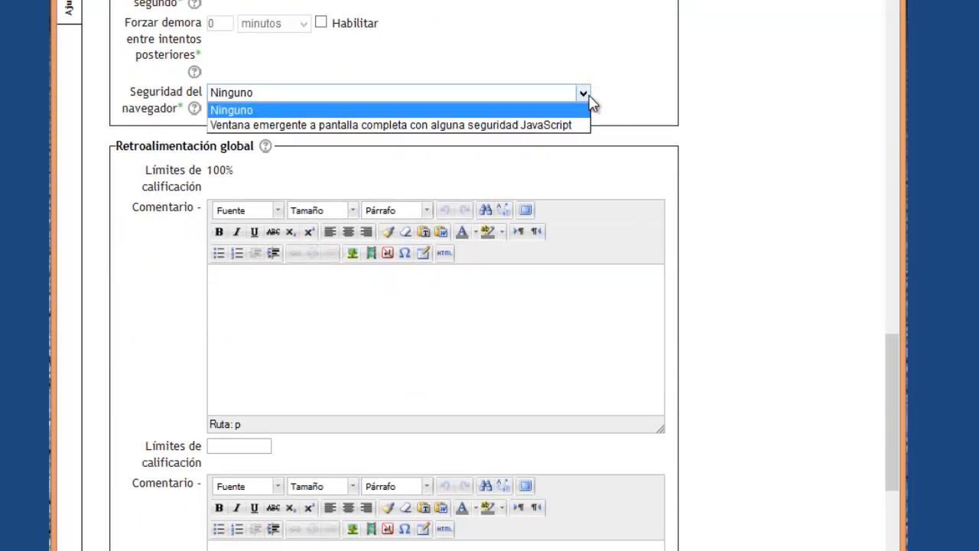
{"action": "left_click", "coordinate": [573, 126]}
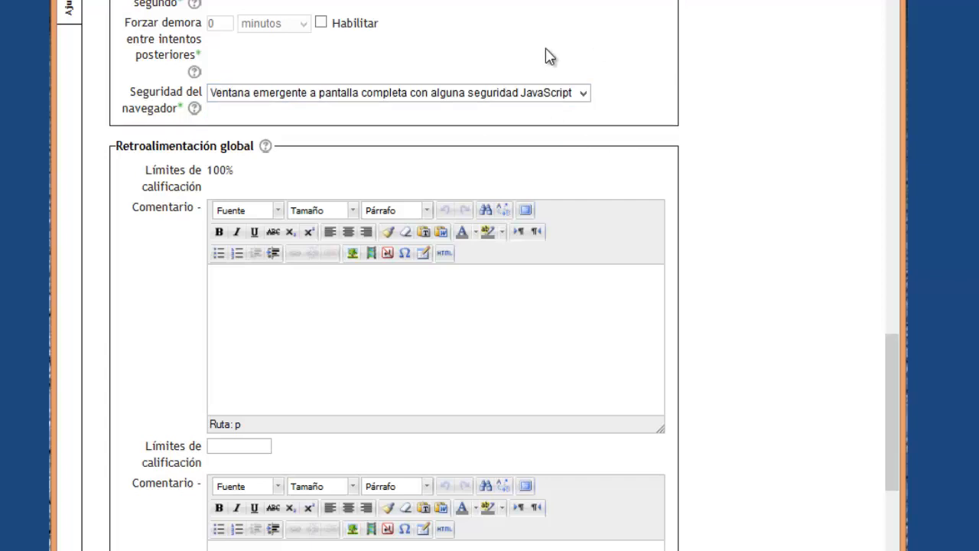
{"action": "left_click", "coordinate": [516, 61]}
Go through the Retroalimentación global comment editors one by one.
{"action": "left_click", "coordinate": [720, 296]}
{"action": "scroll", "coordinate": [719, 298], "scroll_direction": "down", "scroll_amount": 3}
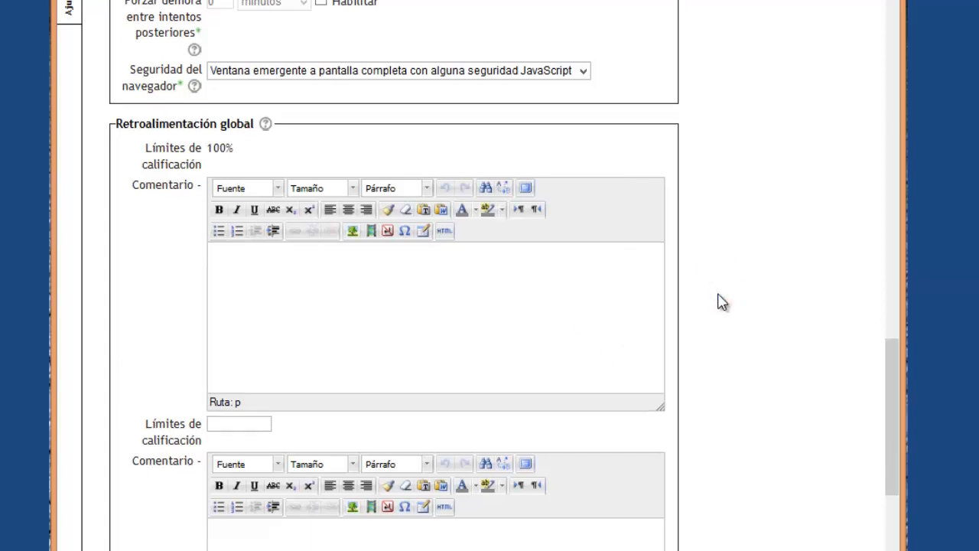
{"action": "left_click", "coordinate": [324, 219]}
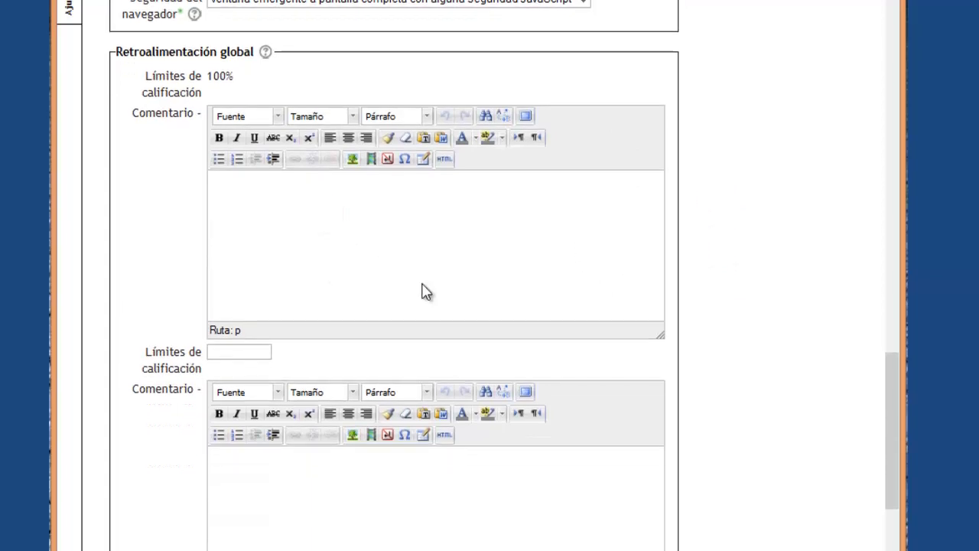
{"action": "scroll", "coordinate": [422, 287], "scroll_direction": "down", "scroll_amount": 6}
{"action": "scroll", "coordinate": [417, 282], "scroll_direction": "up", "scroll_amount": 2}
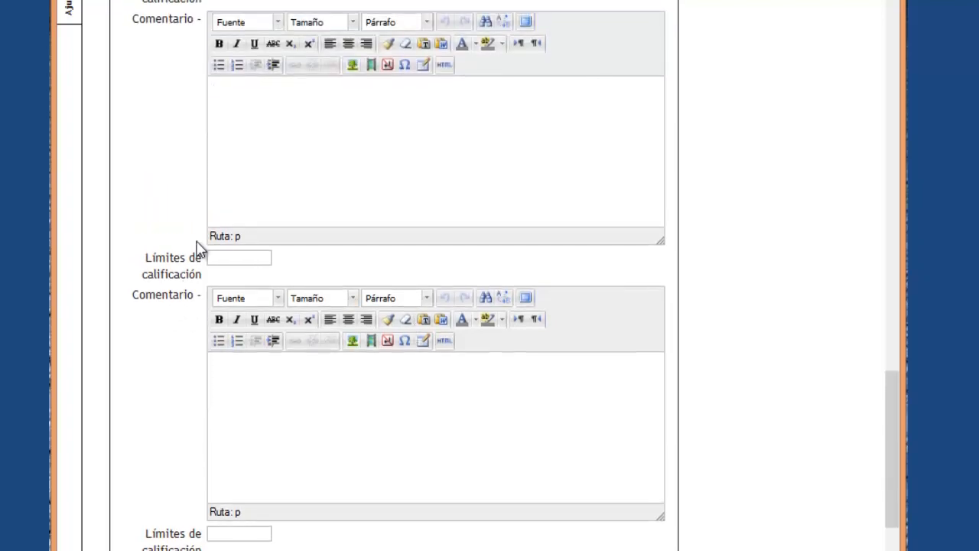
{"action": "scroll", "coordinate": [344, 253], "scroll_direction": "down", "scroll_amount": 2}
{"action": "scroll", "coordinate": [344, 254], "scroll_direction": "down", "scroll_amount": 3}
{"action": "left_click", "coordinate": [286, 212]}
Look over the Límites de calificación fields and reach the end of the settings.
{"action": "left_click", "coordinate": [246, 263]}
{"action": "scroll", "coordinate": [760, 337], "scroll_direction": "down", "scroll_amount": 5}
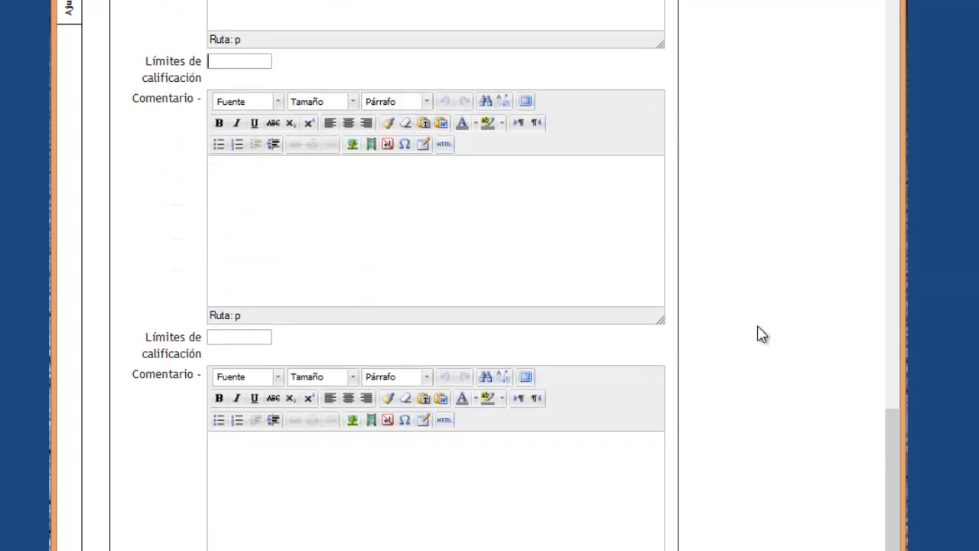
{"action": "scroll", "coordinate": [759, 340], "scroll_direction": "down", "scroll_amount": 7}
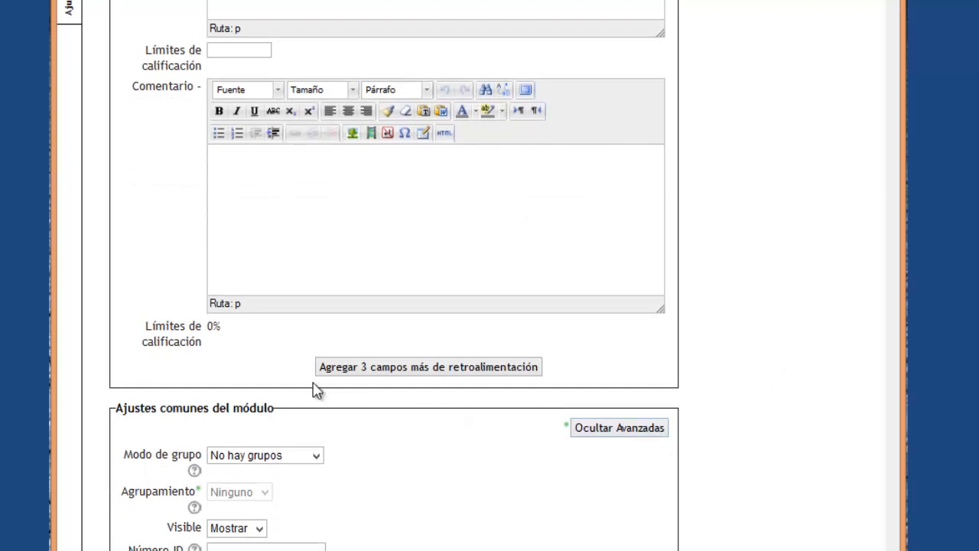
{"action": "scroll", "coordinate": [706, 445], "scroll_direction": "up", "scroll_amount": 15}
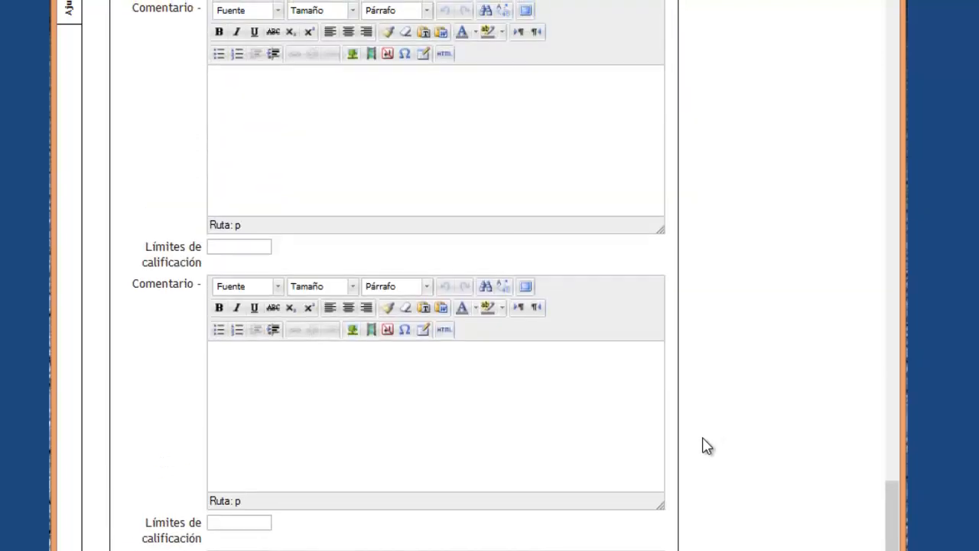
{"action": "scroll", "coordinate": [704, 446], "scroll_direction": "down", "scroll_amount": 5}
{"action": "scroll", "coordinate": [703, 446], "scroll_direction": "down", "scroll_amount": 6}
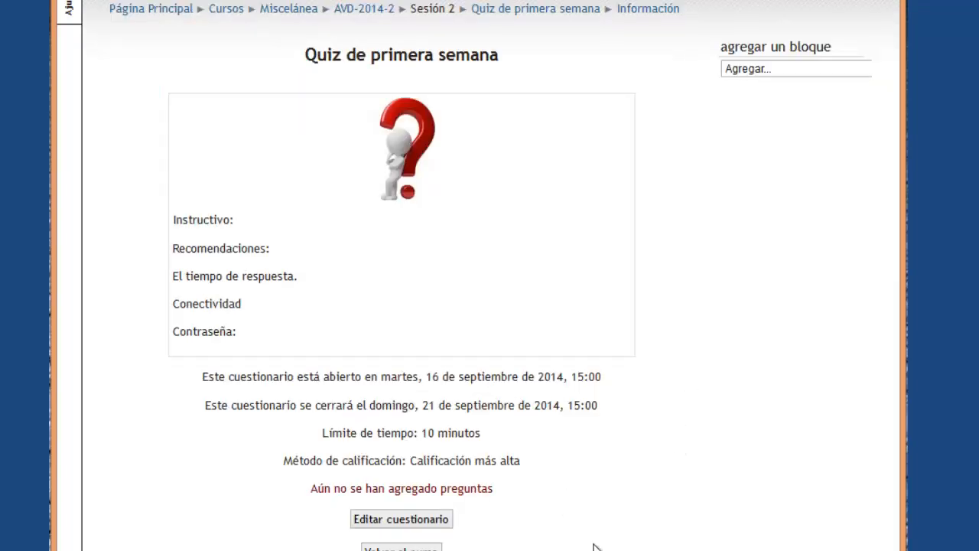
In Editar cuestionario, change Calificación máxima from 10,0 to 5 and choose 'Agregar una pregunta...'.
{"action": "left_click", "coordinate": [388, 526]}
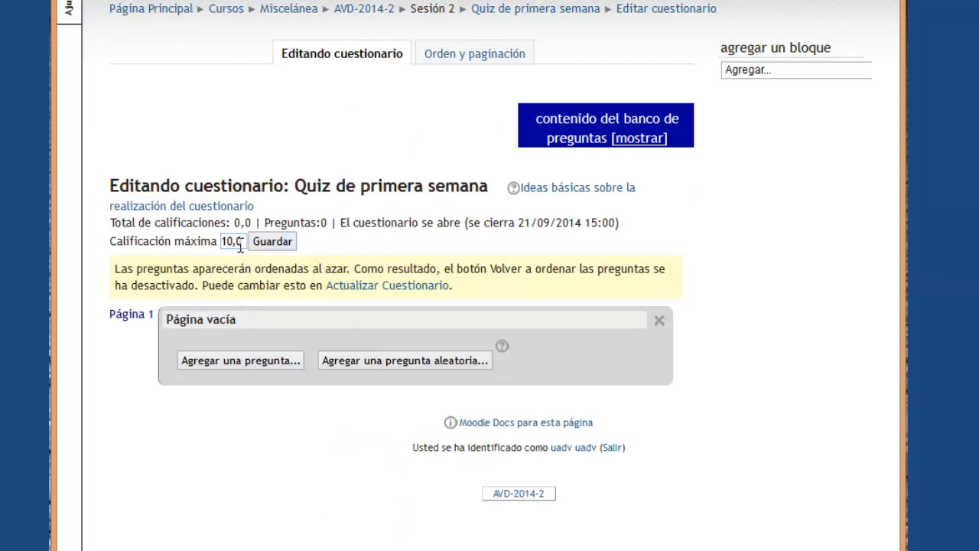
{"action": "double_click", "coordinate": [229, 243]}
{"action": "type", "text": "5"}
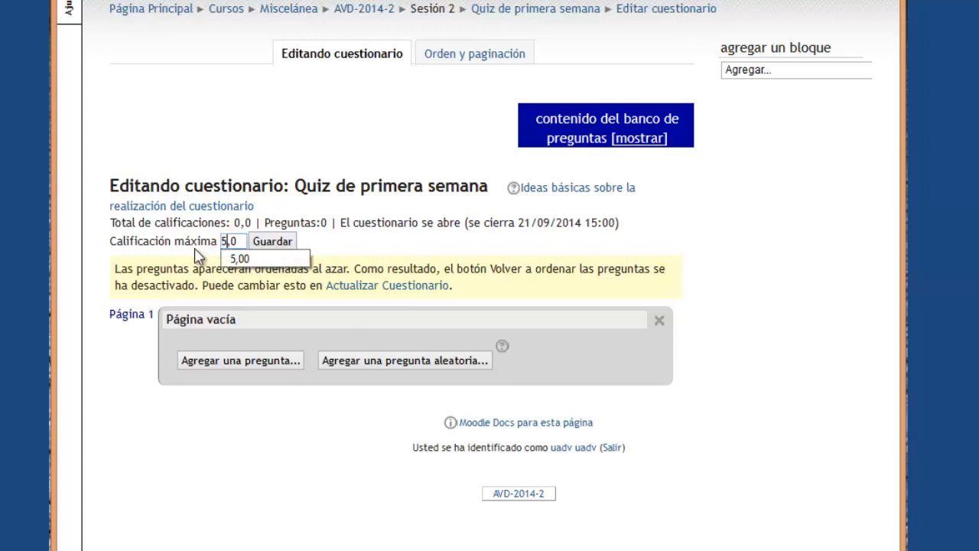
{"action": "left_click", "coordinate": [373, 246]}
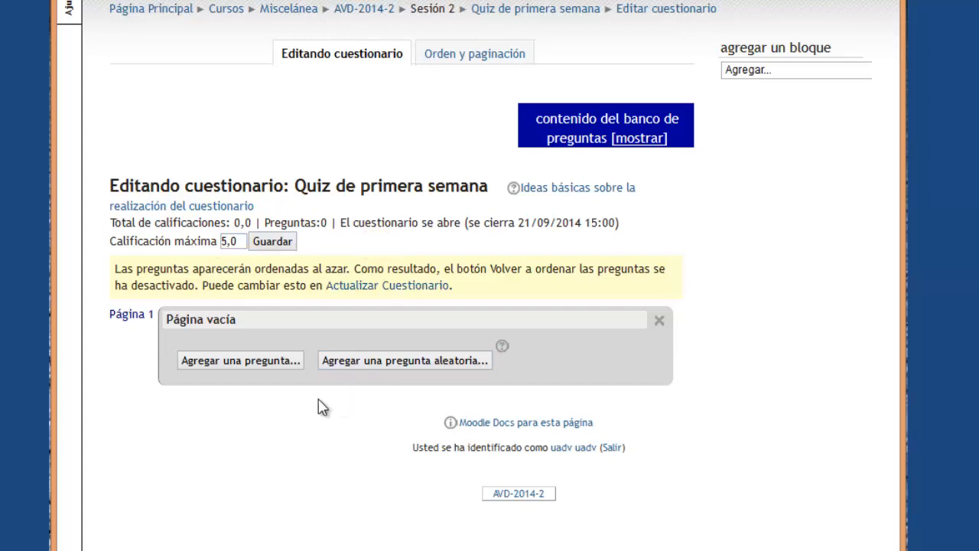
{"action": "left_click", "coordinate": [246, 359]}
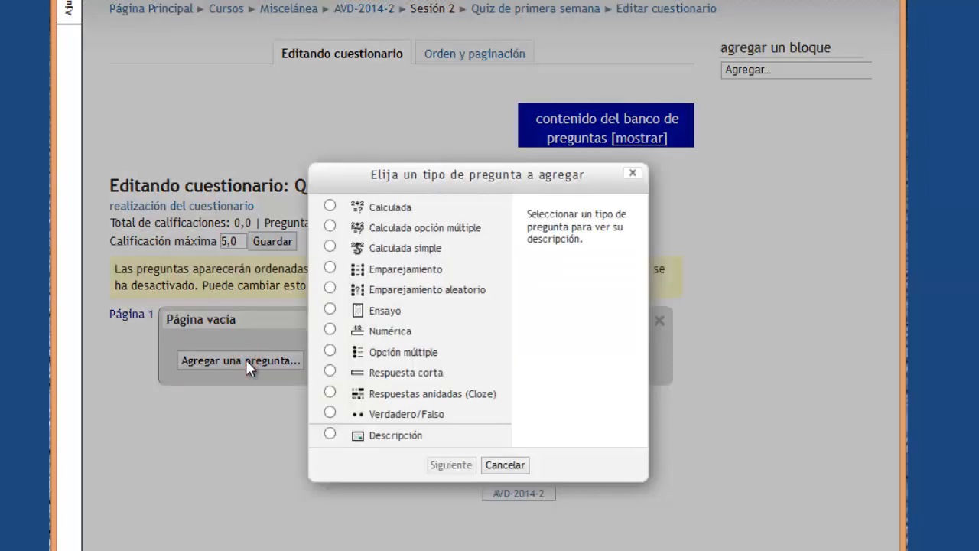
Read the Calculada, Emparejamiento, Ensayo, Opción múltiple and Respuesta corta descriptions, ending on Respuesta corta.
{"action": "left_click", "coordinate": [330, 205]}
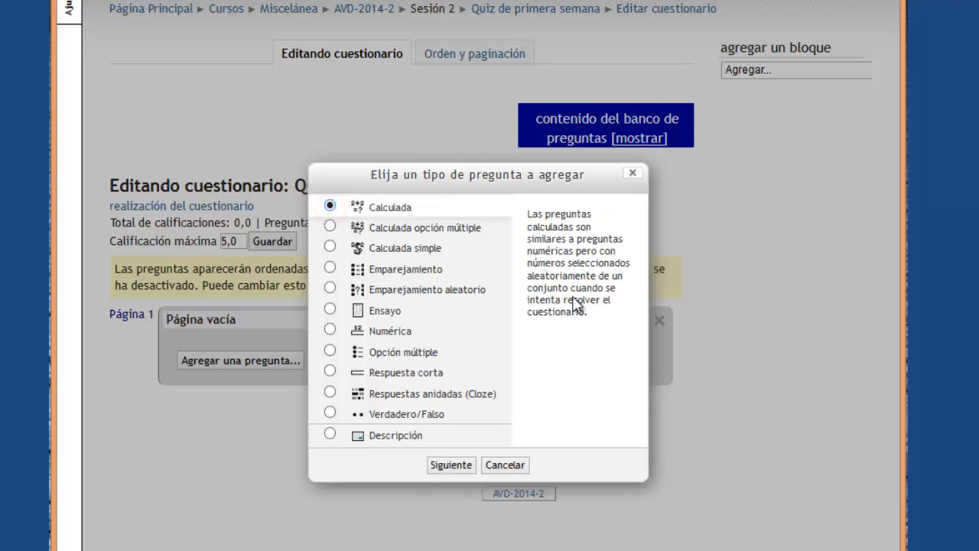
{"action": "left_click", "coordinate": [329, 269]}
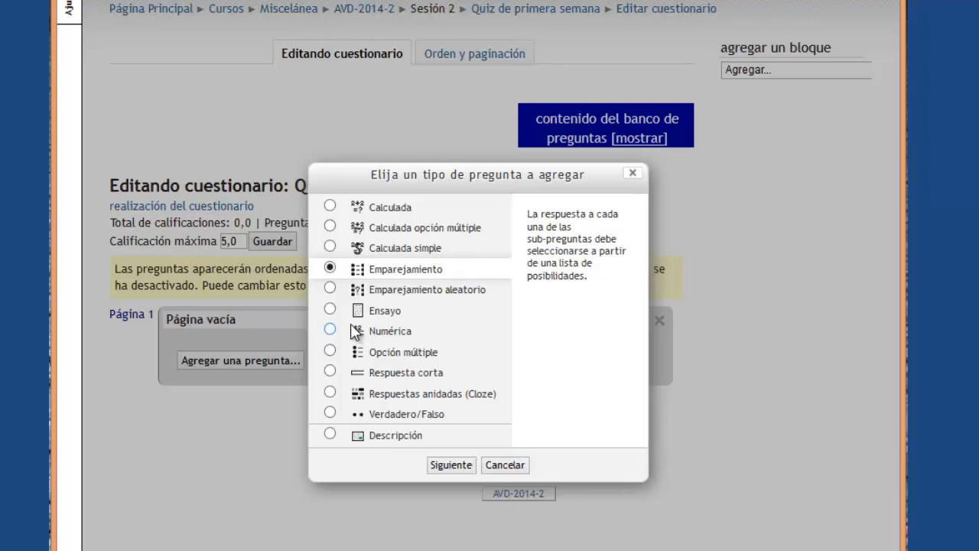
{"action": "left_click", "coordinate": [329, 310]}
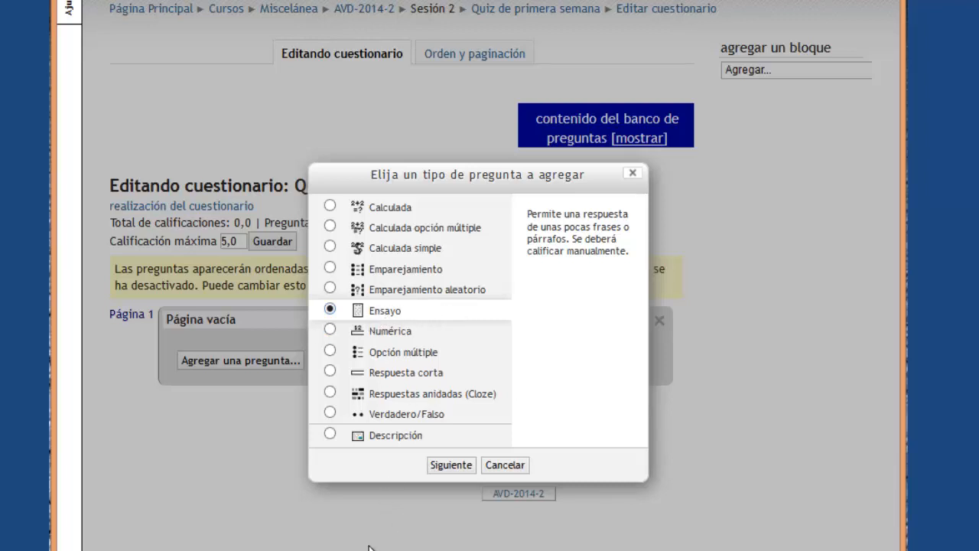
{"action": "left_click", "coordinate": [330, 353]}
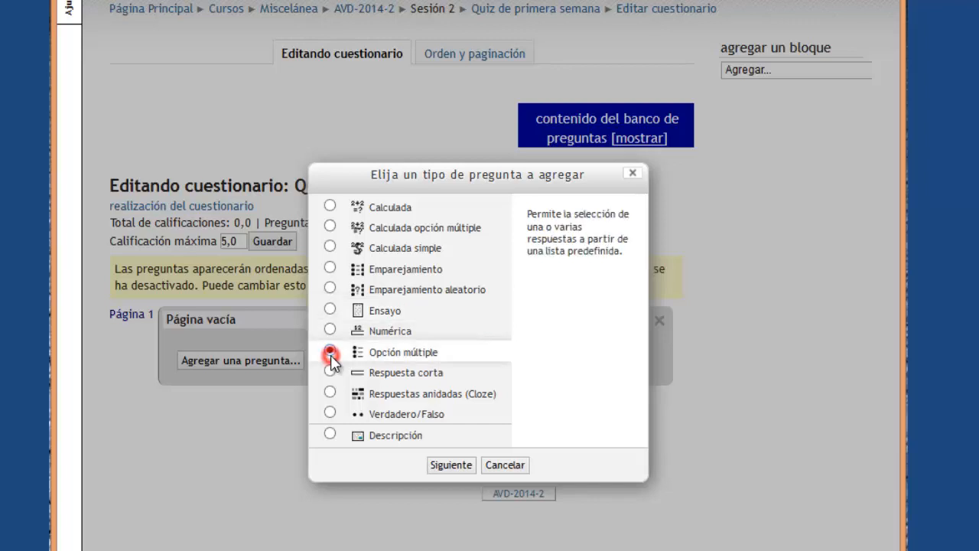
{"action": "left_click", "coordinate": [330, 269]}
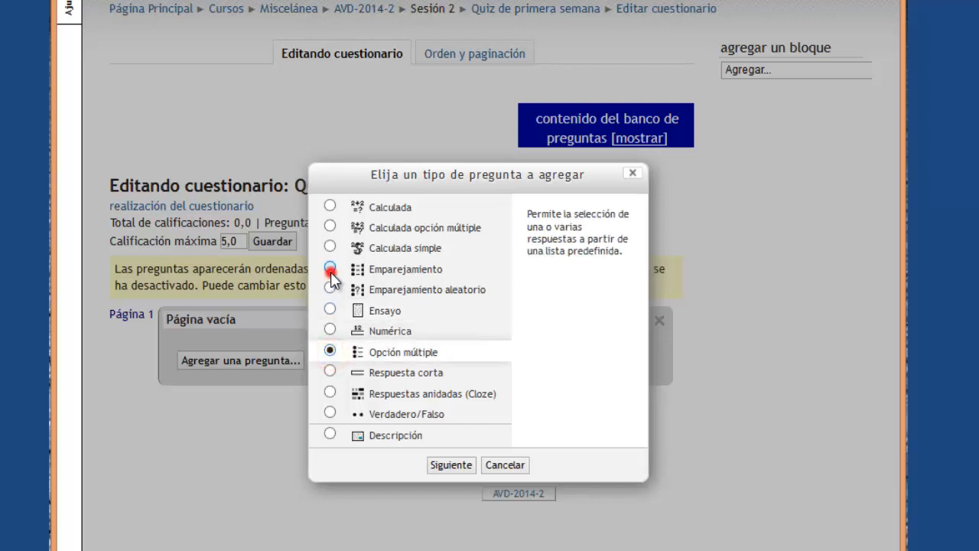
{"action": "left_click", "coordinate": [331, 352]}
{"action": "left_click", "coordinate": [329, 372]}
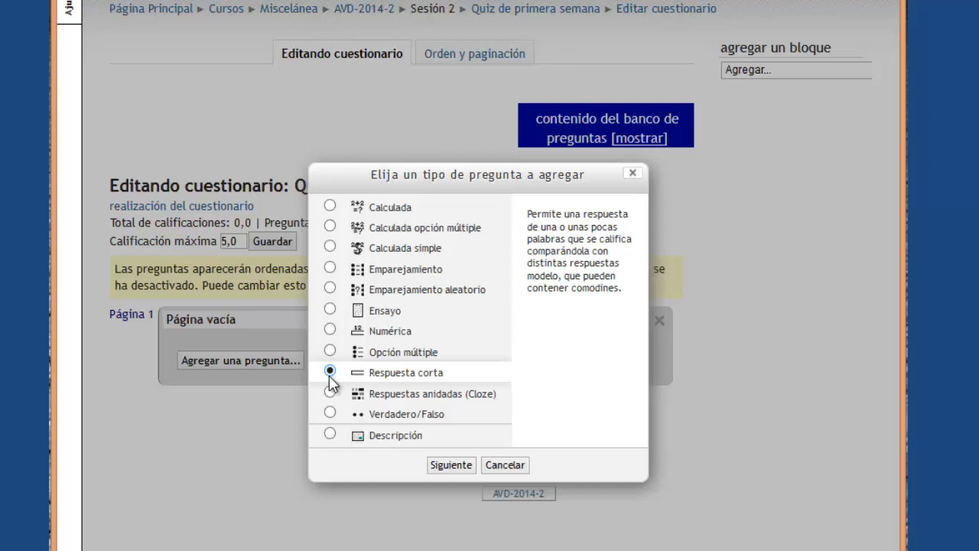
Revisit Emparejamiento and Respuesta corta, then read the Respuestas anidadas (Cloze) and Verdadero/Falso descriptions.
{"action": "left_click", "coordinate": [330, 267]}
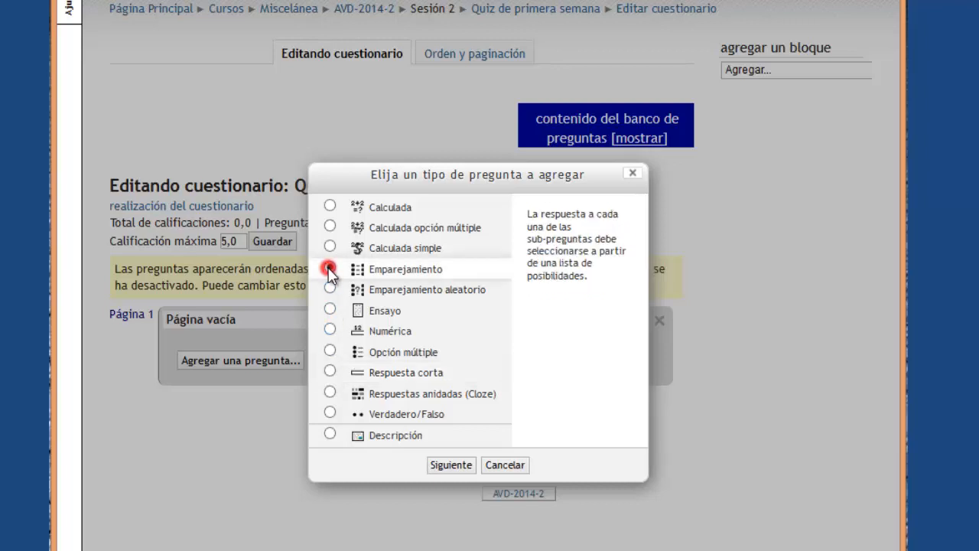
{"action": "left_click", "coordinate": [329, 370]}
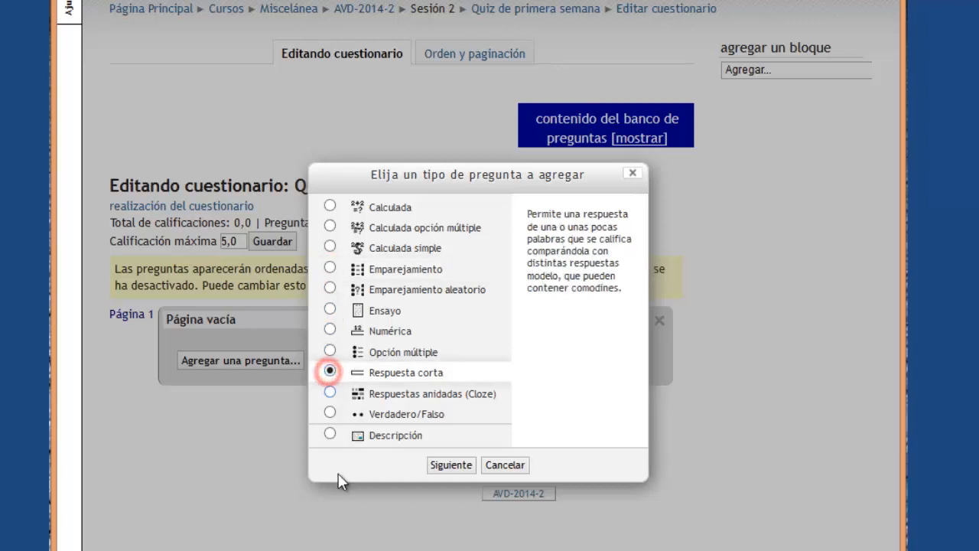
{"action": "left_click", "coordinate": [330, 392]}
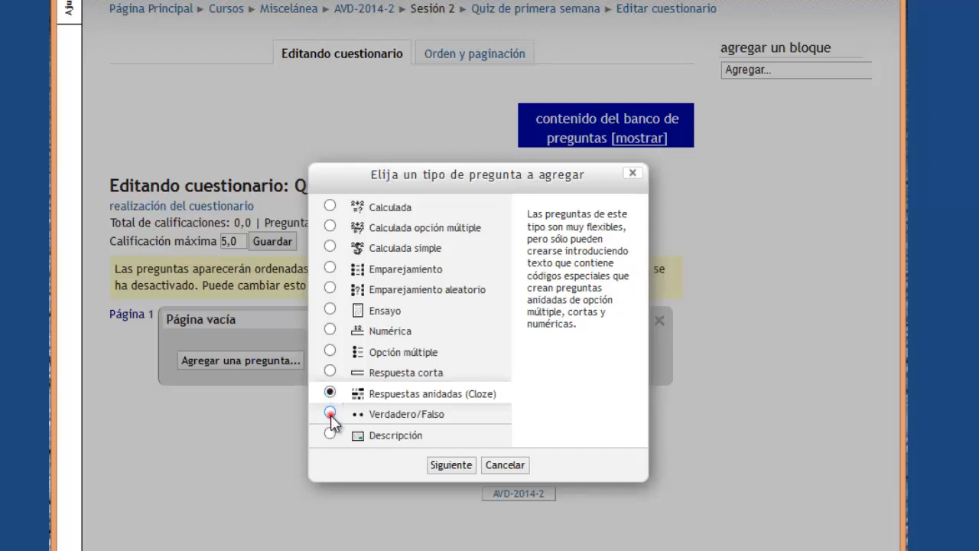
{"action": "left_click", "coordinate": [329, 413]}
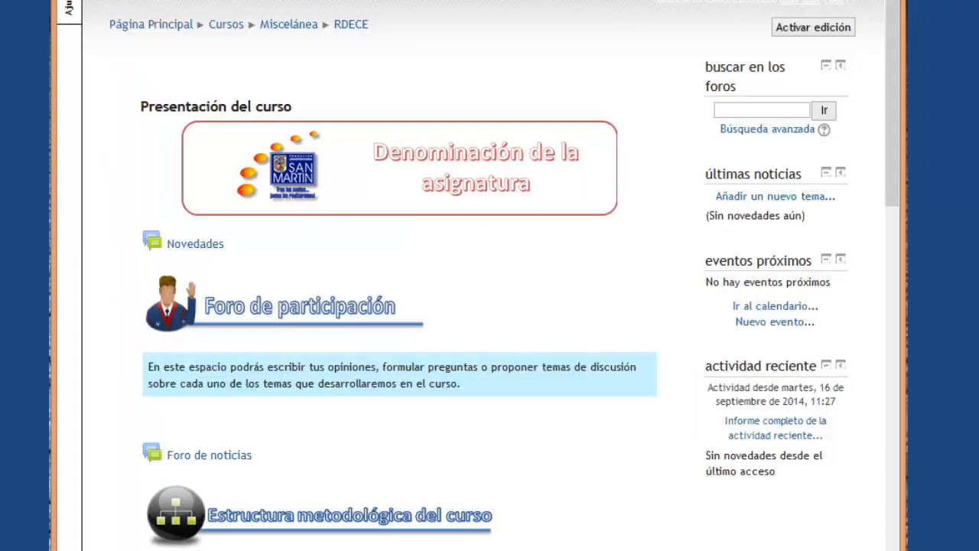
Open the 'Parcial de primer corte' quiz from the Unidad 2 course section.
{"action": "scroll", "coordinate": [405, 153], "scroll_direction": "down", "scroll_amount": 15}
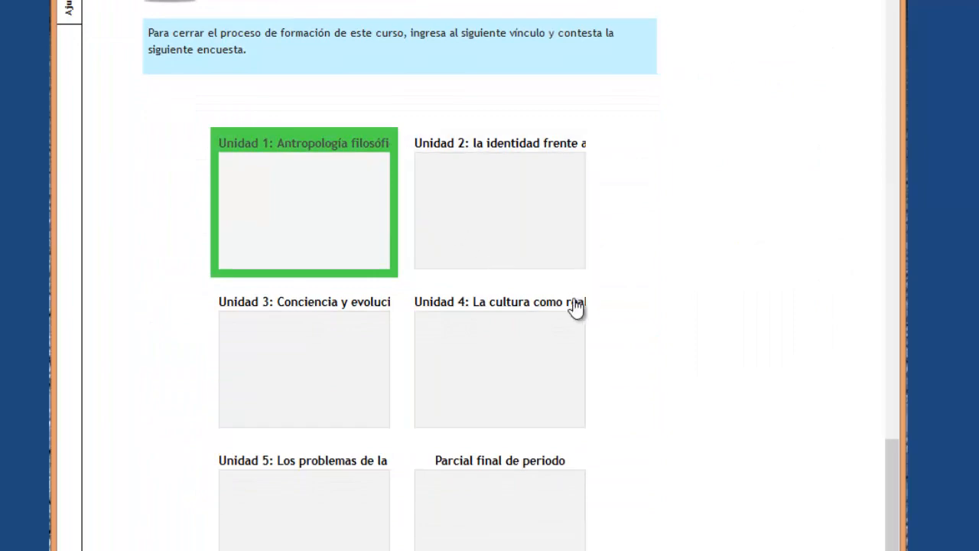
{"action": "left_click", "coordinate": [485, 268]}
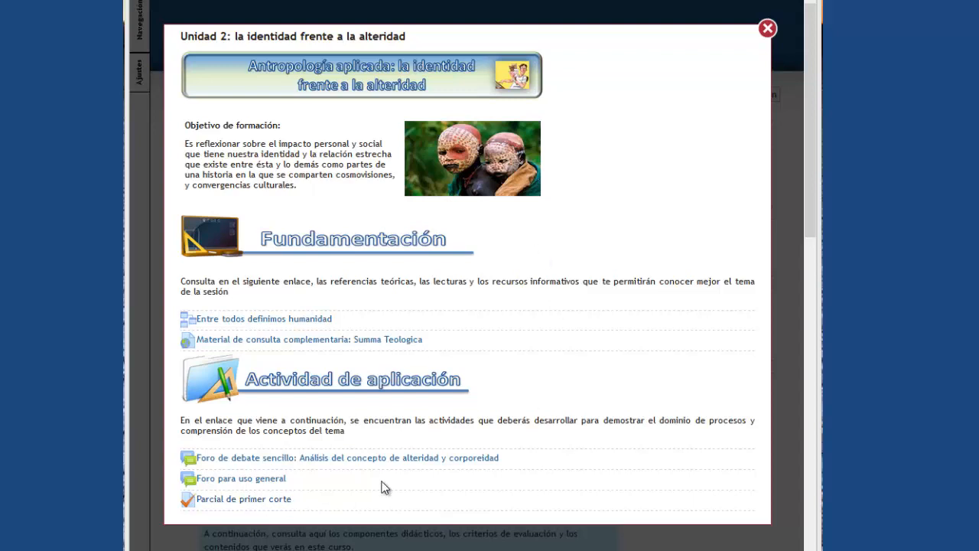
{"action": "left_click", "coordinate": [260, 500]}
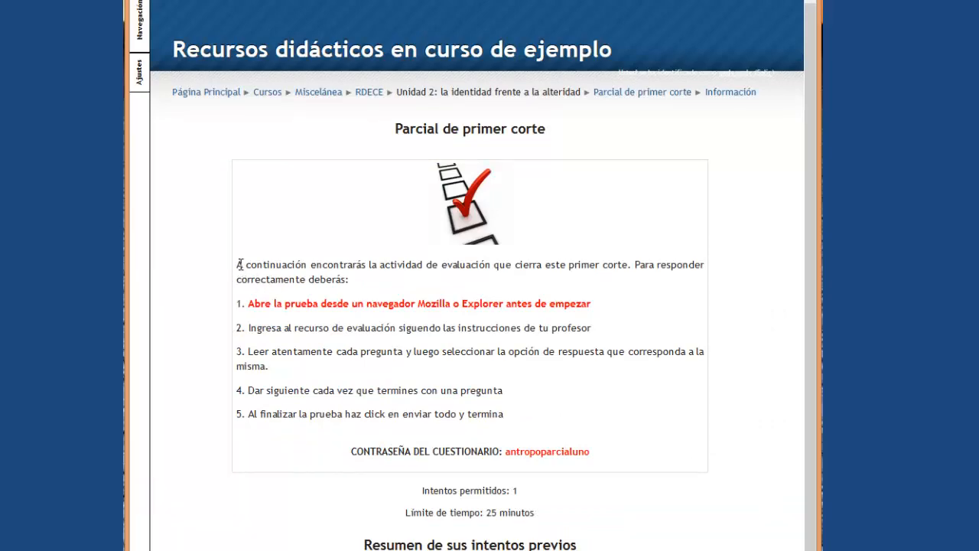
{"action": "left_click_drag", "start_coordinate": [238, 267], "coordinate": [351, 284]}
{"action": "left_click", "coordinate": [364, 291]}
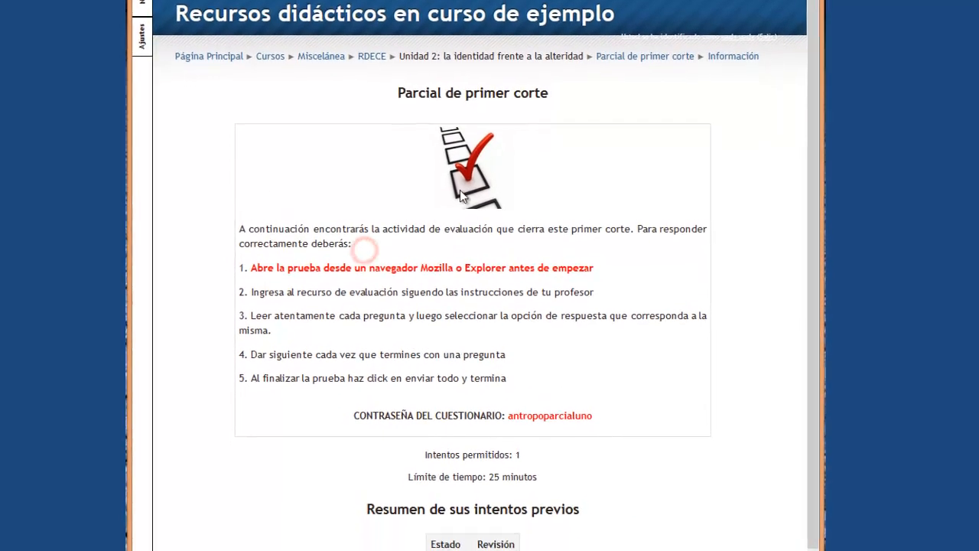
{"action": "left_click", "coordinate": [456, 228]}
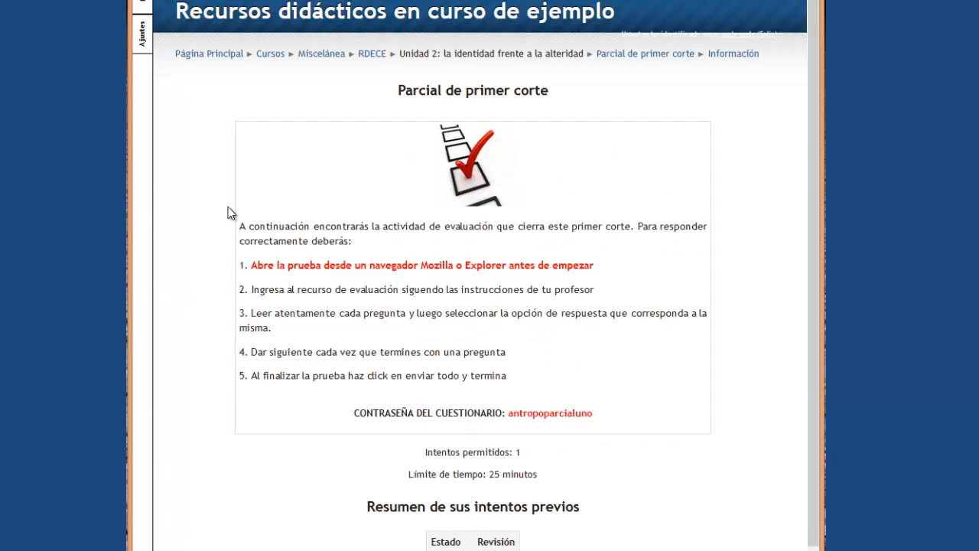
{"action": "left_click_drag", "start_coordinate": [240, 226], "coordinate": [316, 260]}
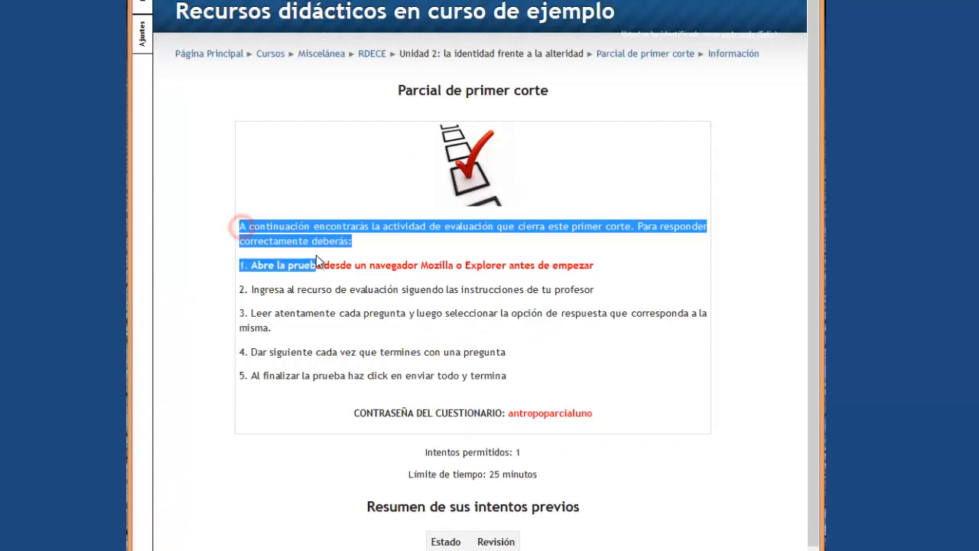
{"action": "left_click", "coordinate": [480, 261]}
{"action": "left_click_drag", "start_coordinate": [252, 266], "coordinate": [600, 271]}
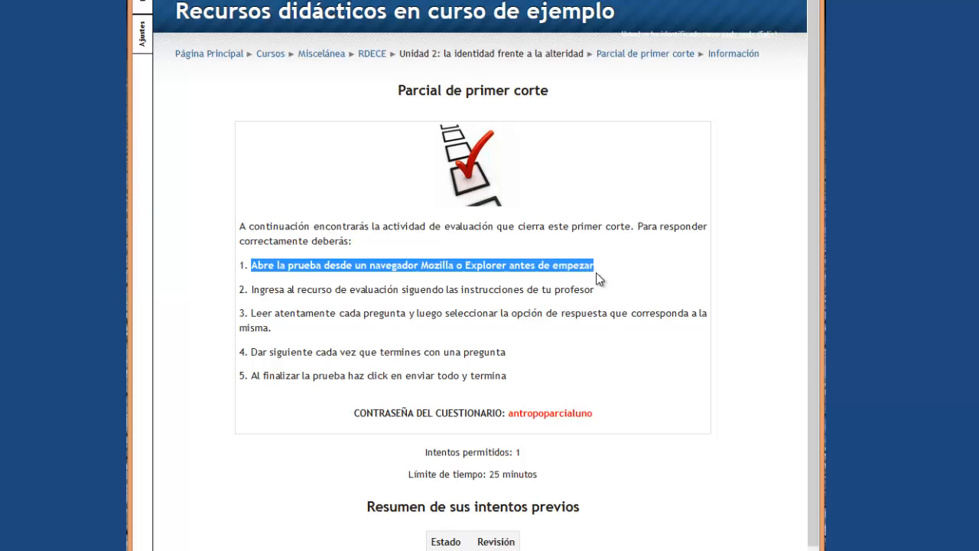
{"action": "left_click", "coordinate": [597, 269]}
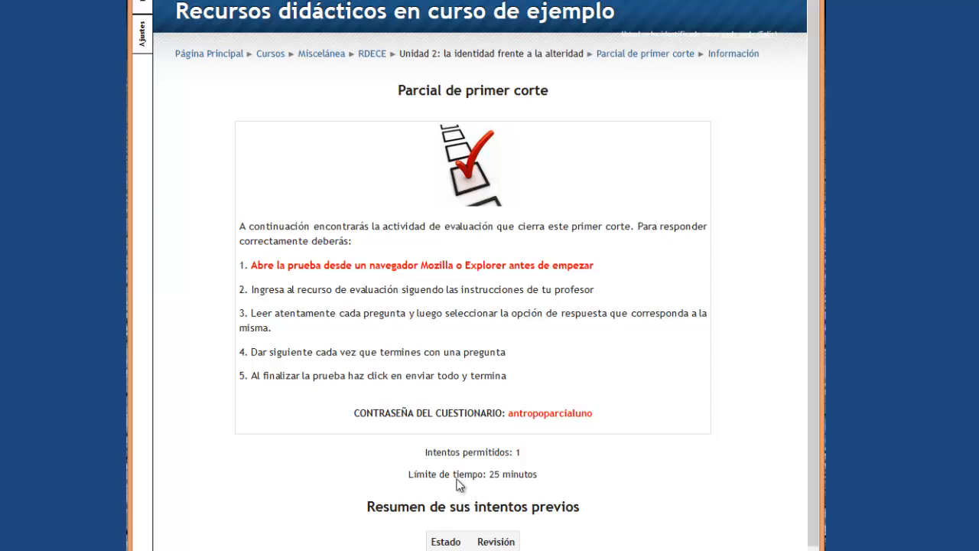
{"action": "left_click_drag", "start_coordinate": [253, 293], "coordinate": [540, 295]}
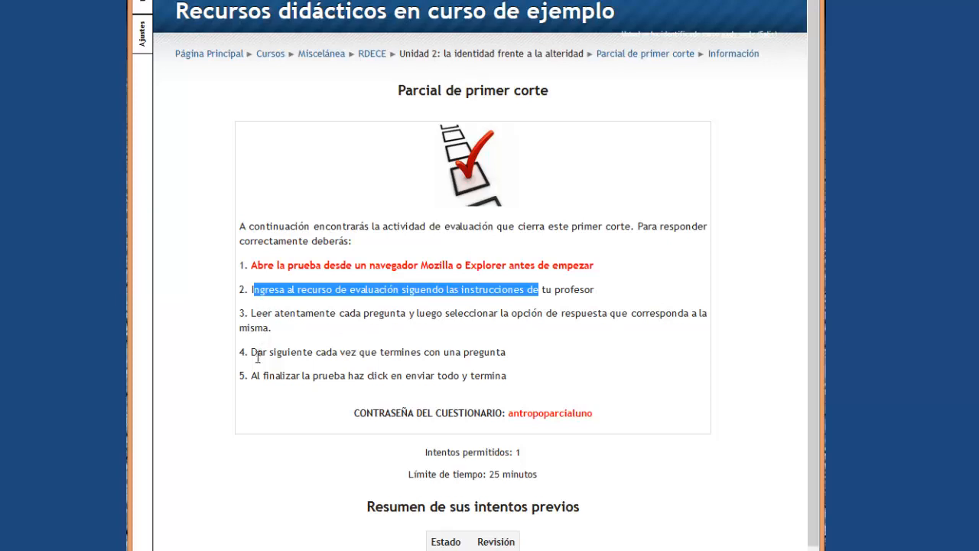
{"action": "left_click", "coordinate": [539, 378]}
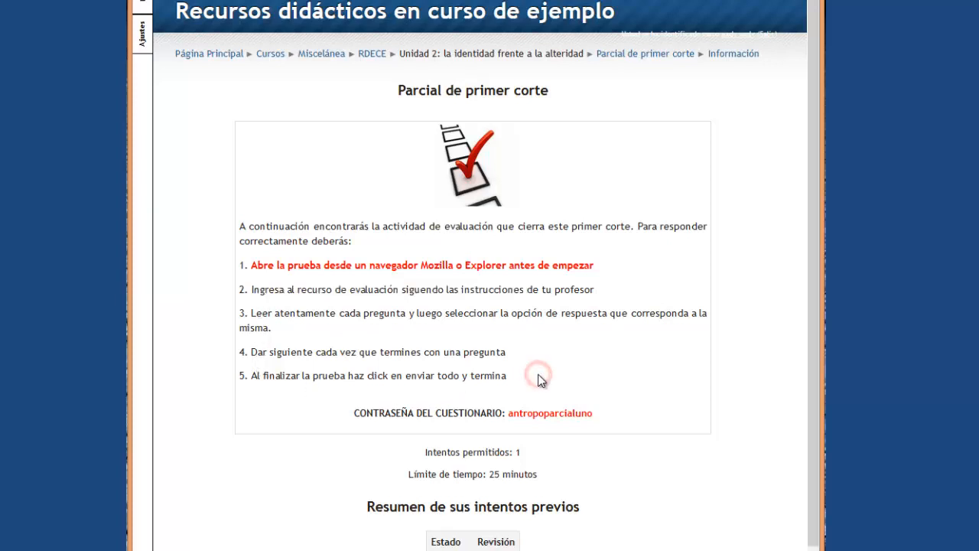
{"action": "scroll", "coordinate": [540, 377], "scroll_direction": "down", "scroll_amount": 1}
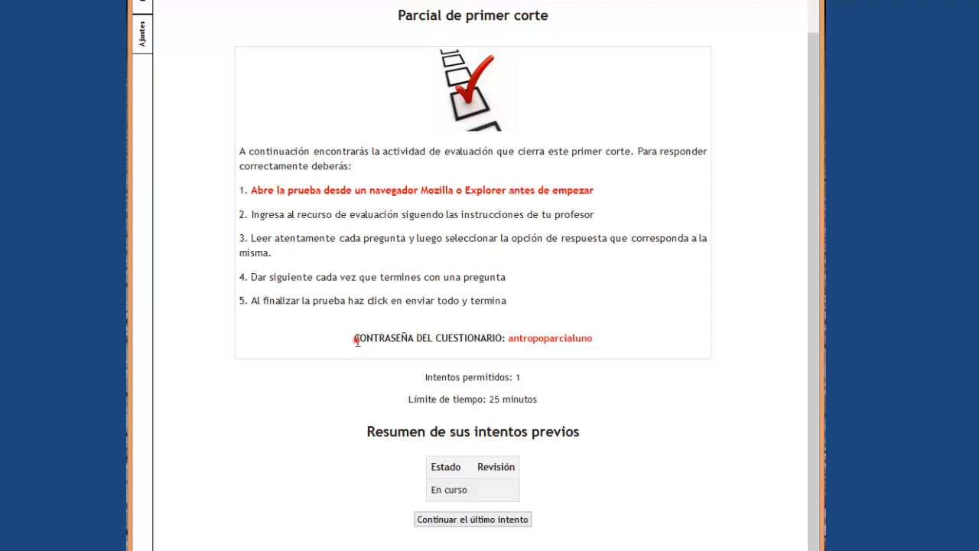
{"action": "left_click_drag", "start_coordinate": [357, 341], "coordinate": [508, 341]}
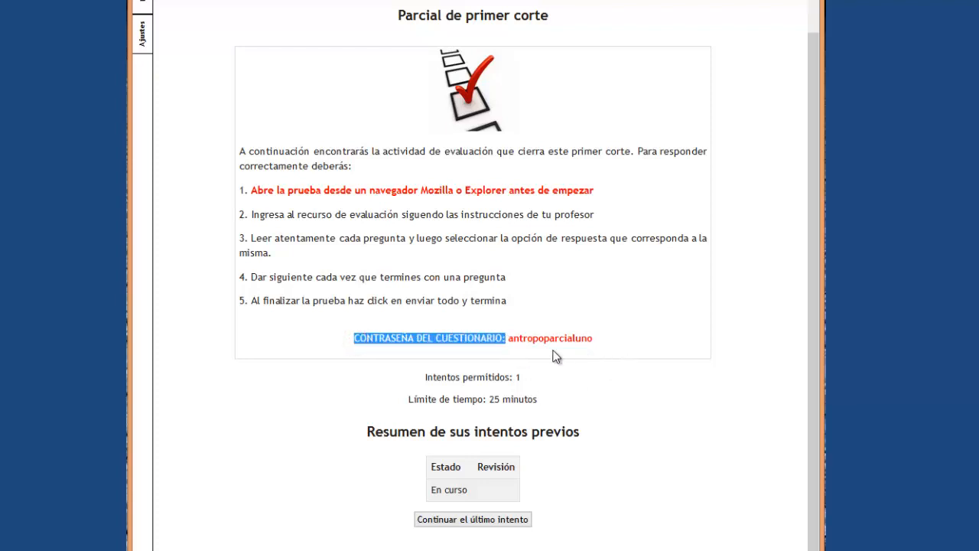
{"action": "left_click", "coordinate": [528, 346]}
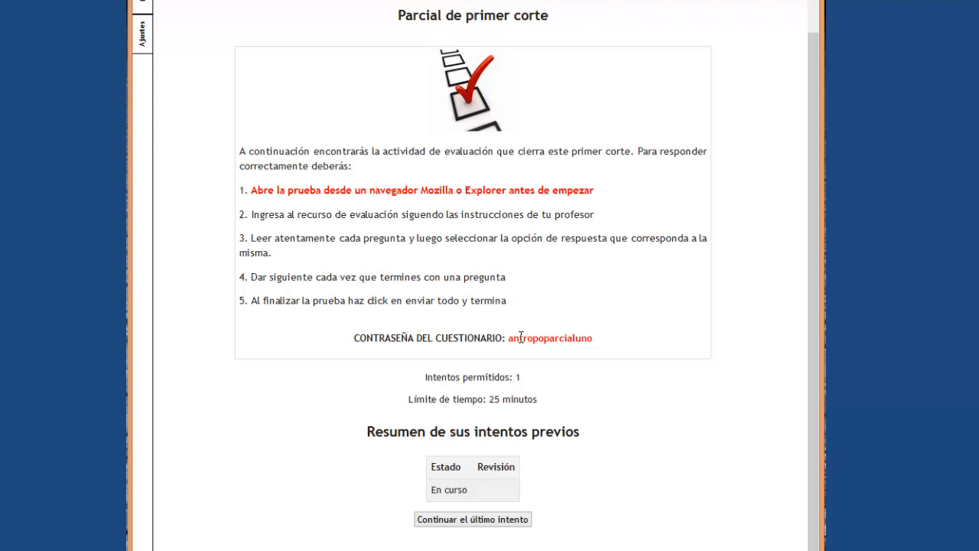
{"action": "left_click_drag", "start_coordinate": [509, 339], "coordinate": [601, 343]}
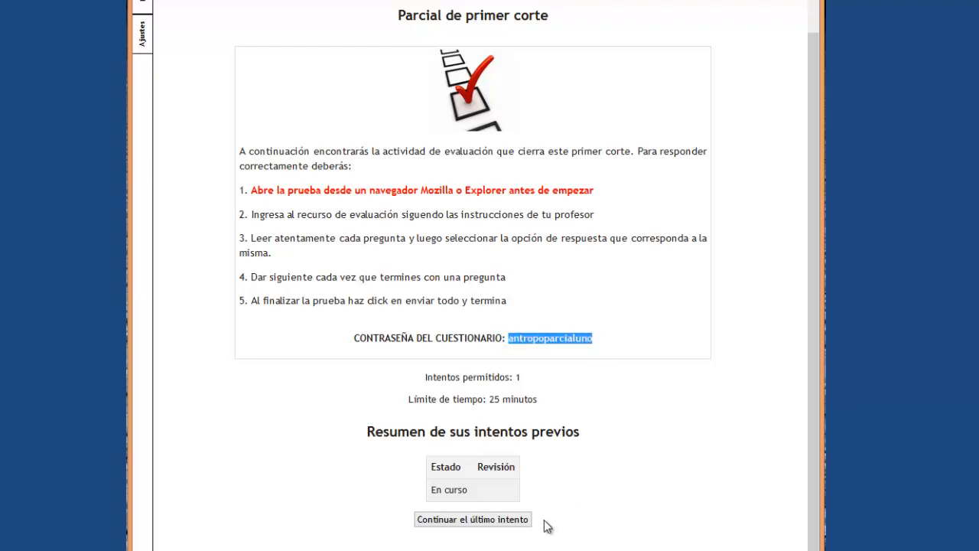
{"action": "left_click", "coordinate": [562, 375]}
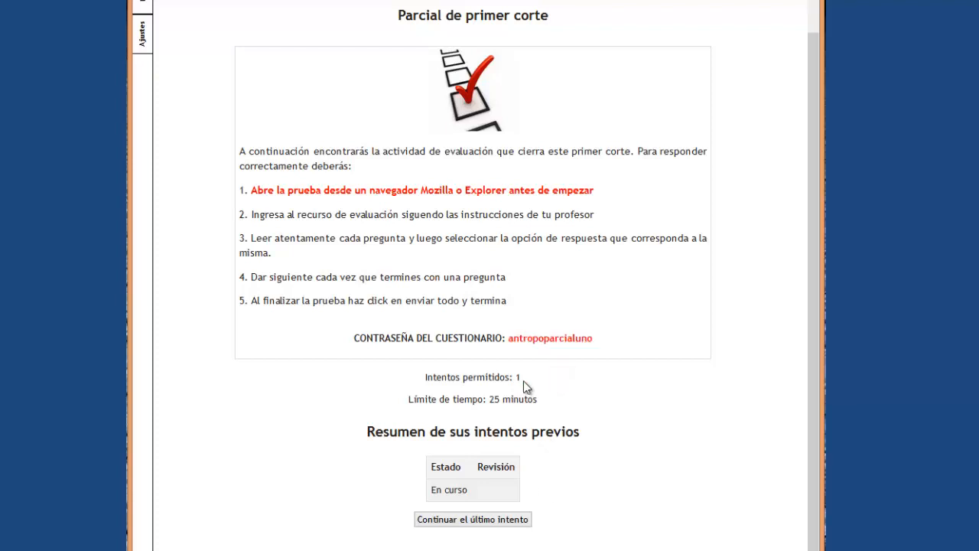
{"action": "left_click", "coordinate": [411, 401]}
{"action": "left_click_drag", "start_coordinate": [411, 401], "coordinate": [551, 411]}
{"action": "left_click", "coordinate": [588, 391]}
Resume the unfinished quiz attempt and scroll through the first questions.
{"action": "left_click", "coordinate": [507, 522]}
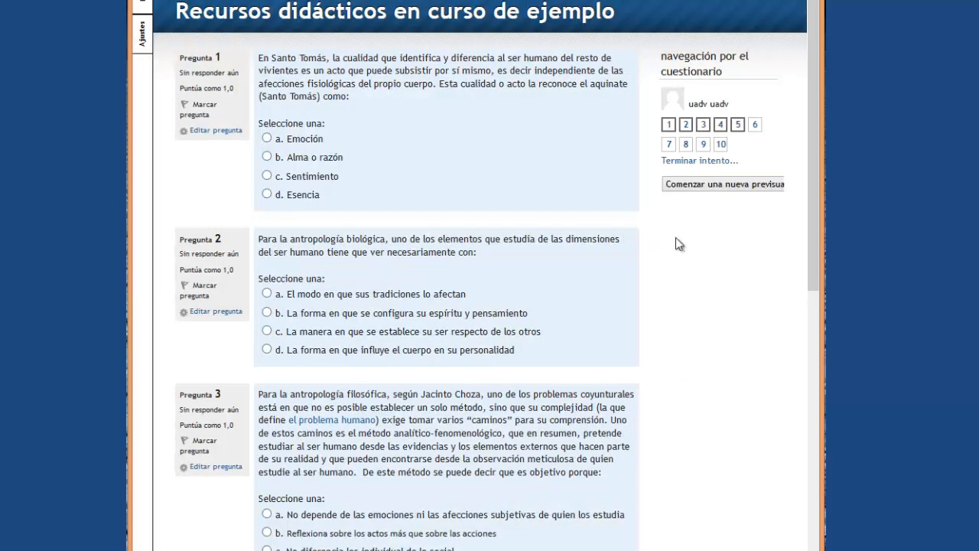
{"action": "left_click", "coordinate": [736, 491]}
{"action": "scroll", "coordinate": [697, 413], "scroll_direction": "down", "scroll_amount": 3}
{"action": "scroll", "coordinate": [698, 424], "scroll_direction": "down", "scroll_amount": 3}
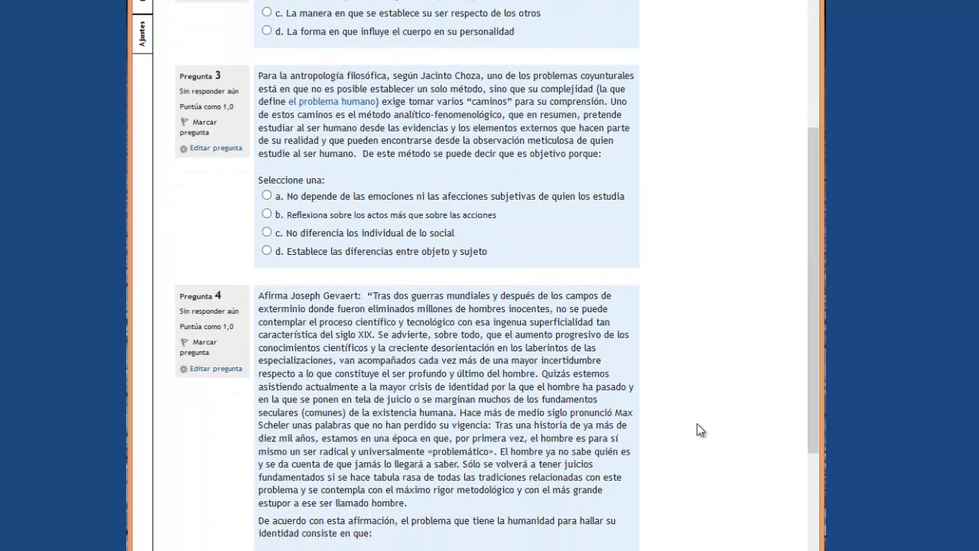
{"action": "scroll", "coordinate": [697, 423], "scroll_direction": "up", "scroll_amount": 10}
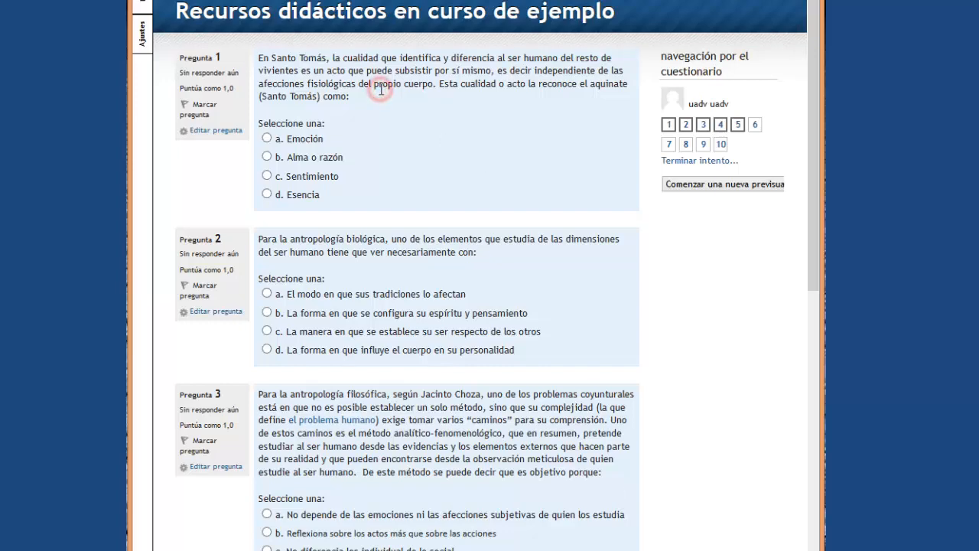
Look over the remaining questions on the page, then jump to question 6.
{"action": "scroll", "coordinate": [382, 93], "scroll_direction": "down", "scroll_amount": 3}
{"action": "scroll", "coordinate": [383, 94], "scroll_direction": "down", "scroll_amount": 5}
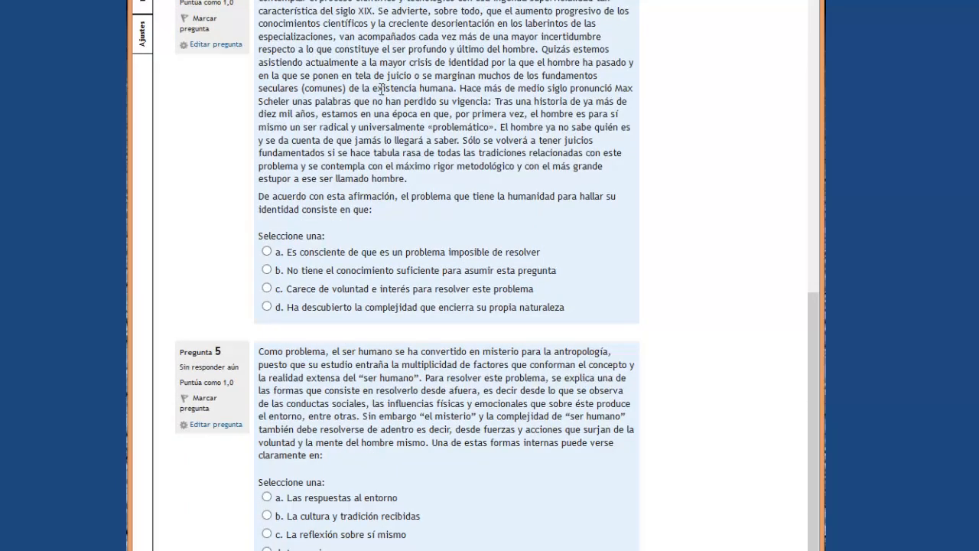
{"action": "scroll", "coordinate": [437, 345], "scroll_direction": "up", "scroll_amount": 8}
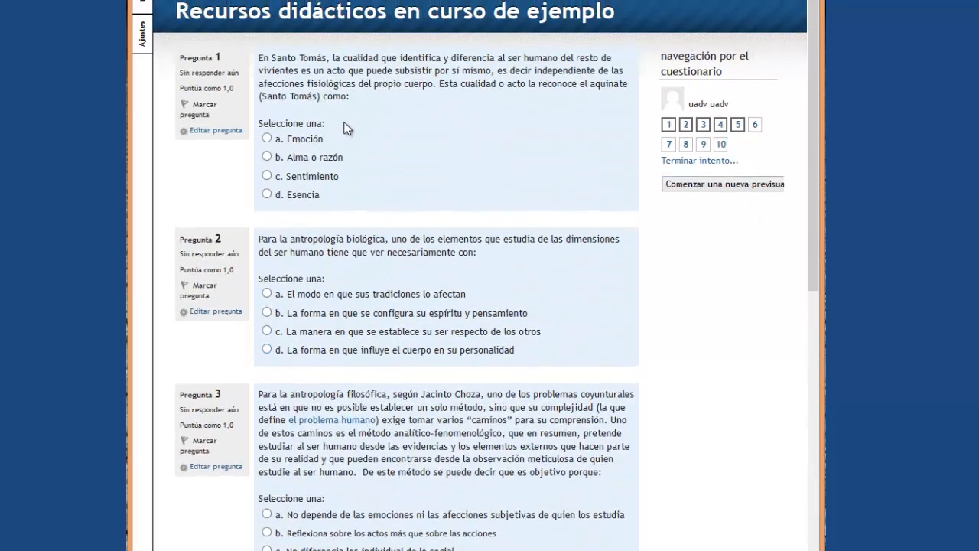
{"action": "scroll", "coordinate": [344, 129], "scroll_direction": "down", "scroll_amount": 4}
{"action": "scroll", "coordinate": [638, 291], "scroll_direction": "up", "scroll_amount": 4}
{"action": "left_click", "coordinate": [754, 126]}
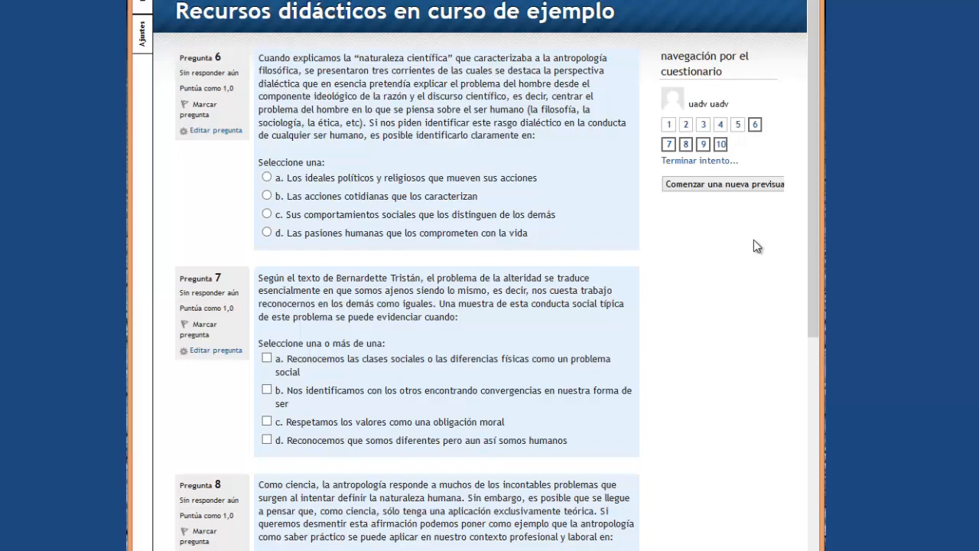
{"action": "scroll", "coordinate": [754, 239], "scroll_direction": "down", "scroll_amount": 6}
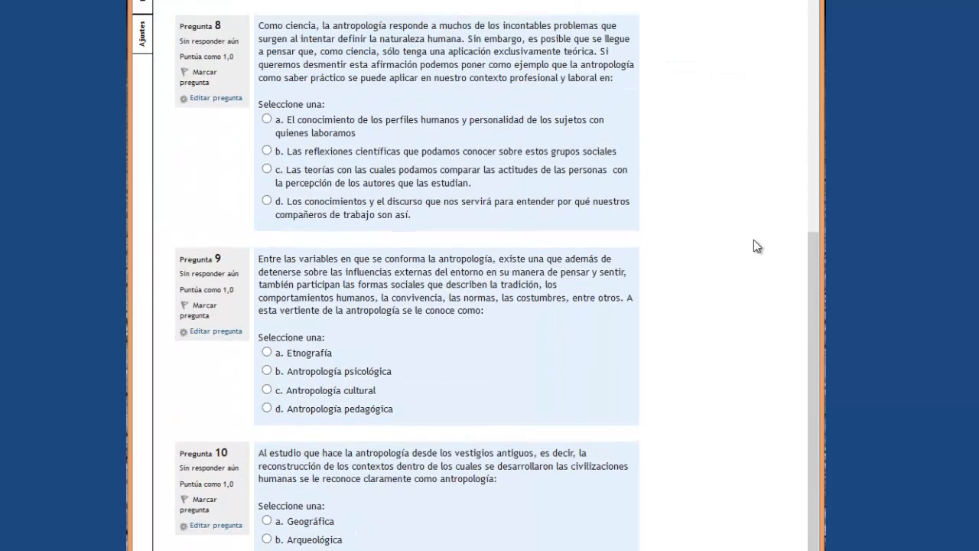
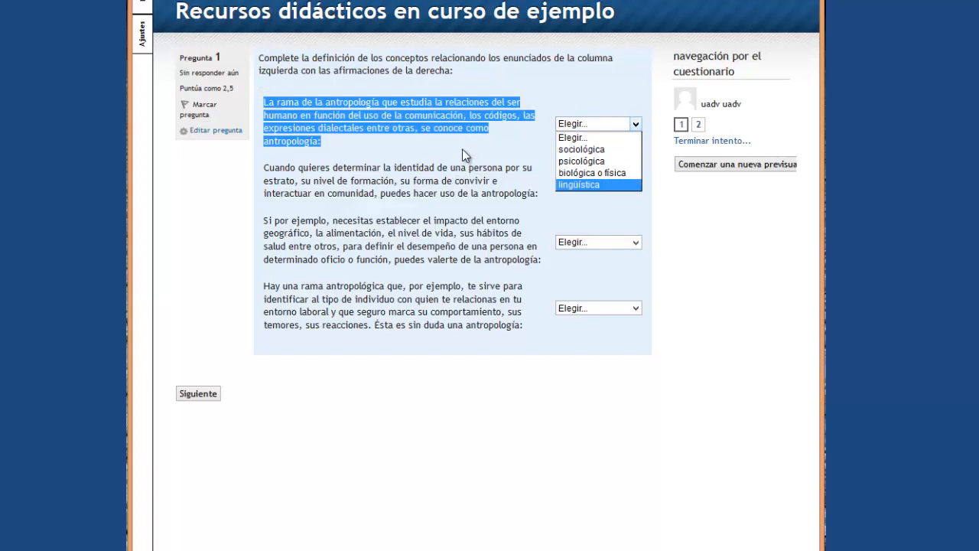
Close the first answer list unanswered and clear the highlighted question text.
{"action": "left_click", "coordinate": [464, 151]}
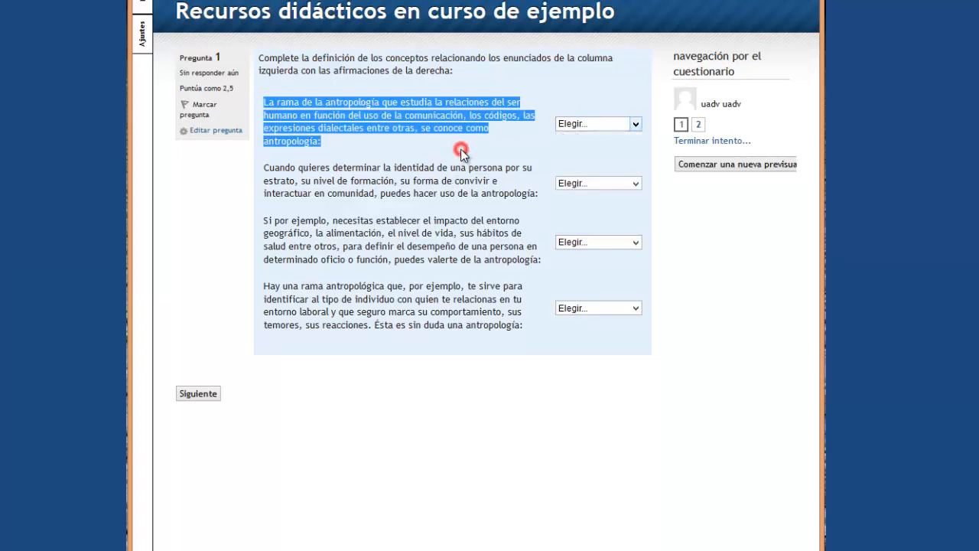
{"action": "left_click", "coordinate": [671, 390]}
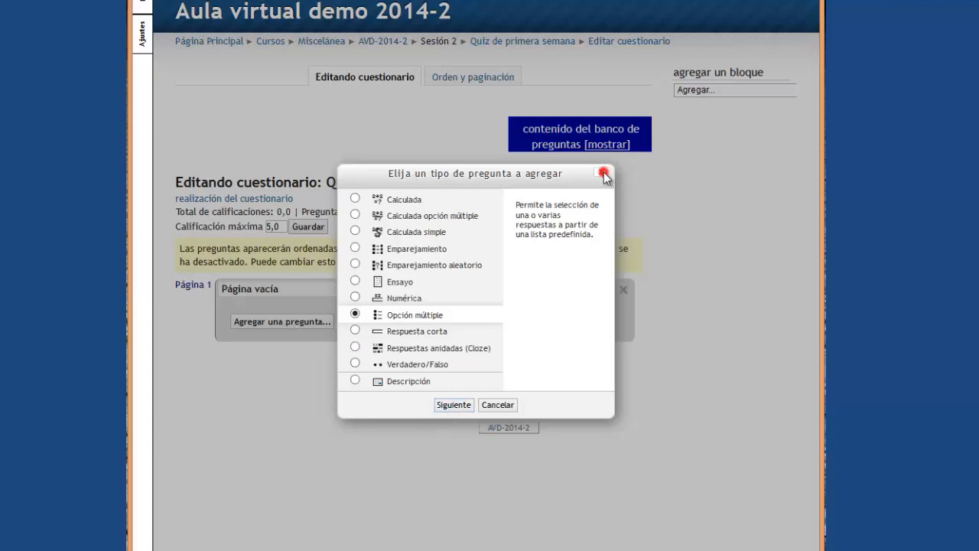
Choose Opción múltiple as the new question's type.
{"action": "left_click", "coordinate": [601, 172]}
{"action": "left_click", "coordinate": [311, 322]}
{"action": "left_click", "coordinate": [458, 407]}
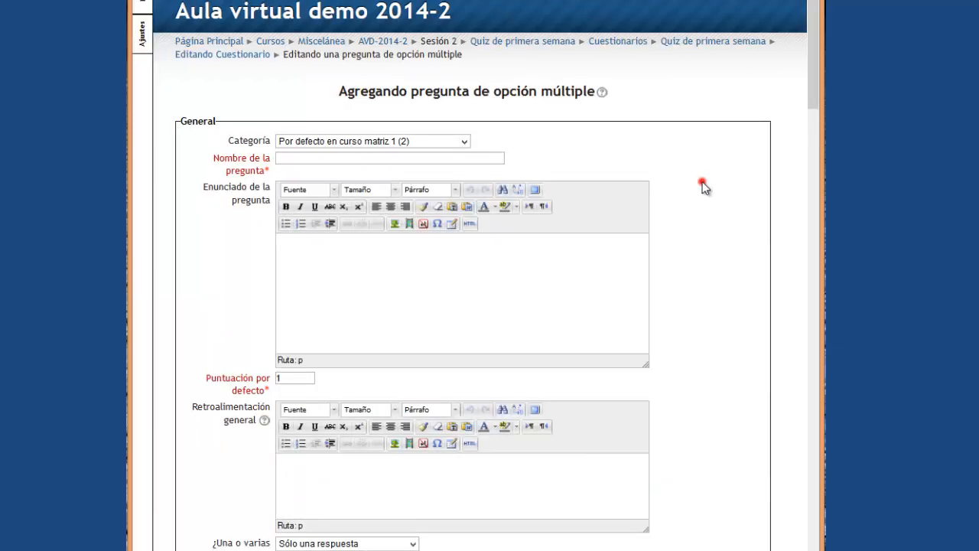
Name the question '1.' and move on to its question text.
{"action": "left_click", "coordinate": [334, 159]}
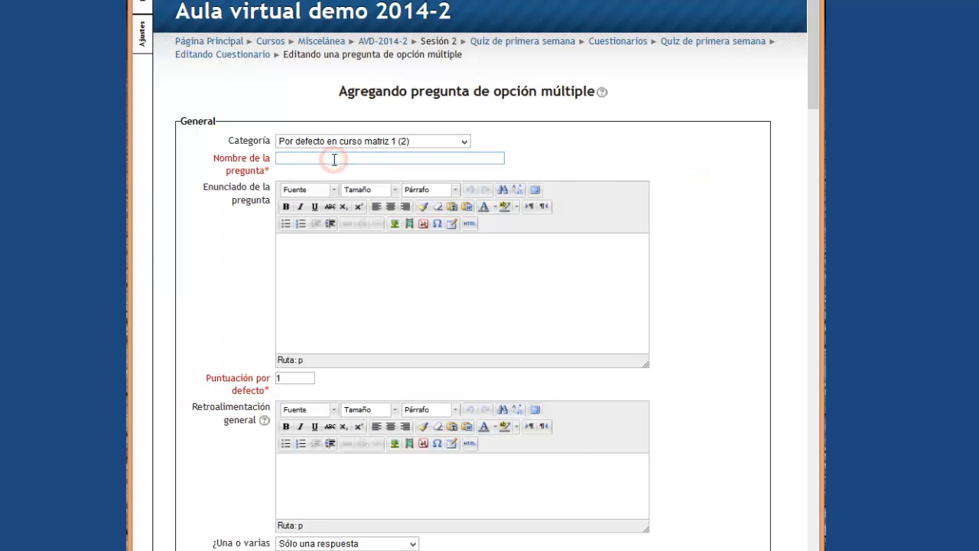
{"action": "type", "text": "1"}
{"action": "type", "text": "."}
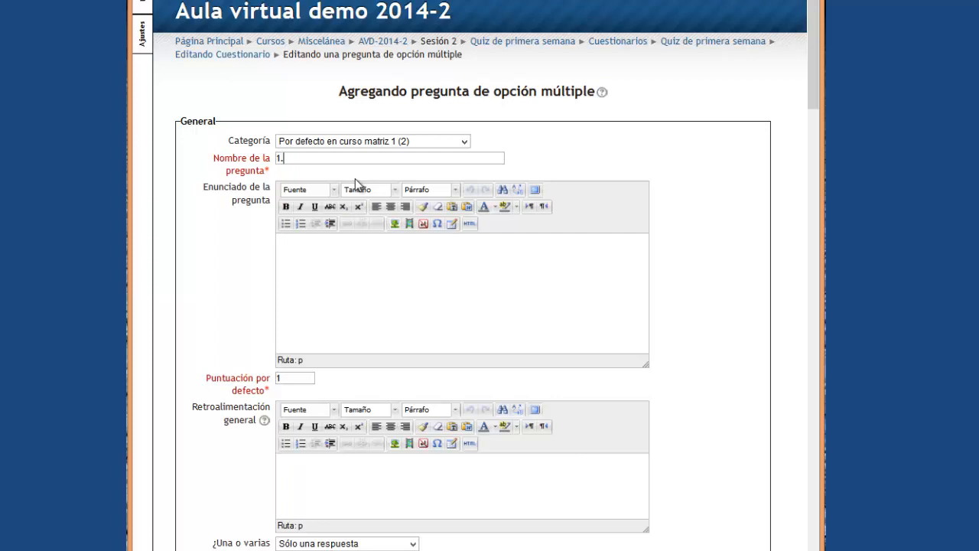
{"action": "left_click", "coordinate": [412, 271]}
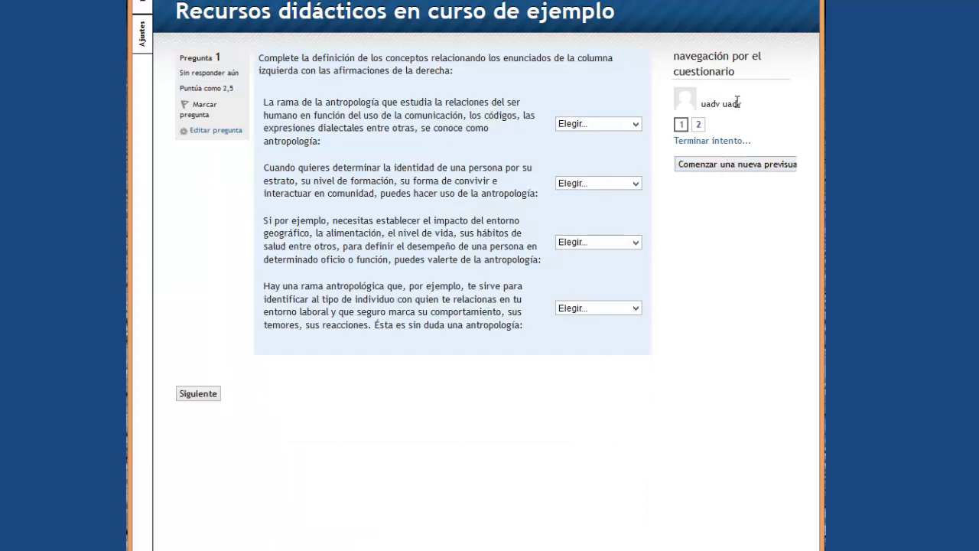
Copy question 2's Creation of Adam passage and prompt from the quiz preview.
{"action": "left_click", "coordinate": [698, 127]}
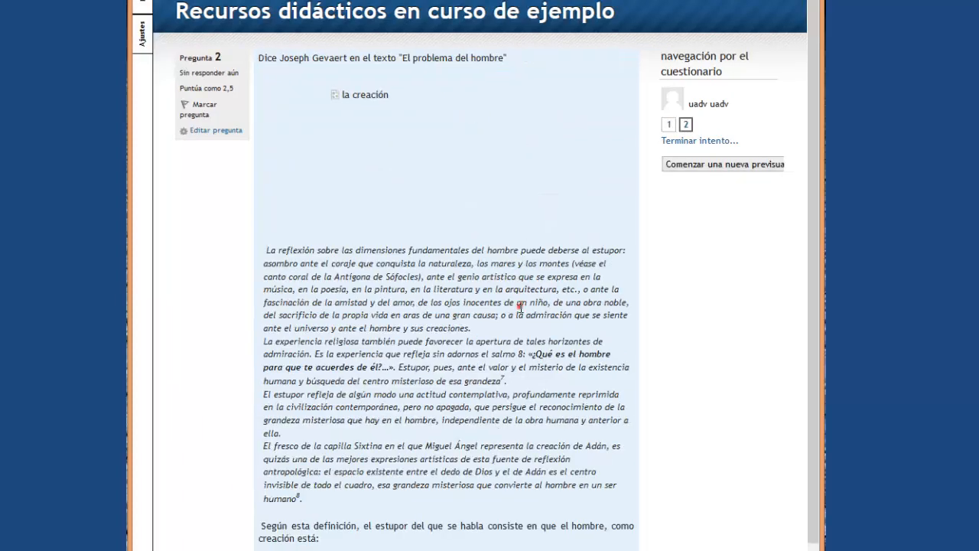
{"action": "left_click", "coordinate": [521, 306]}
{"action": "scroll", "coordinate": [521, 306], "scroll_direction": "down", "scroll_amount": 2}
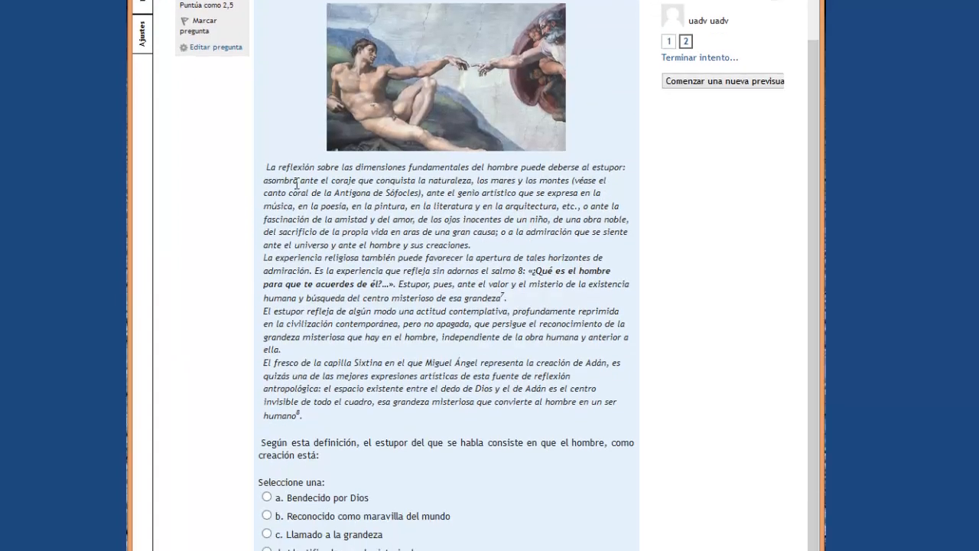
{"action": "left_click_drag", "start_coordinate": [269, 175], "coordinate": [363, 234]}
{"action": "left_click_drag", "start_coordinate": [266, 165], "coordinate": [330, 464]}
{"action": "right_click", "coordinate": [289, 342]}
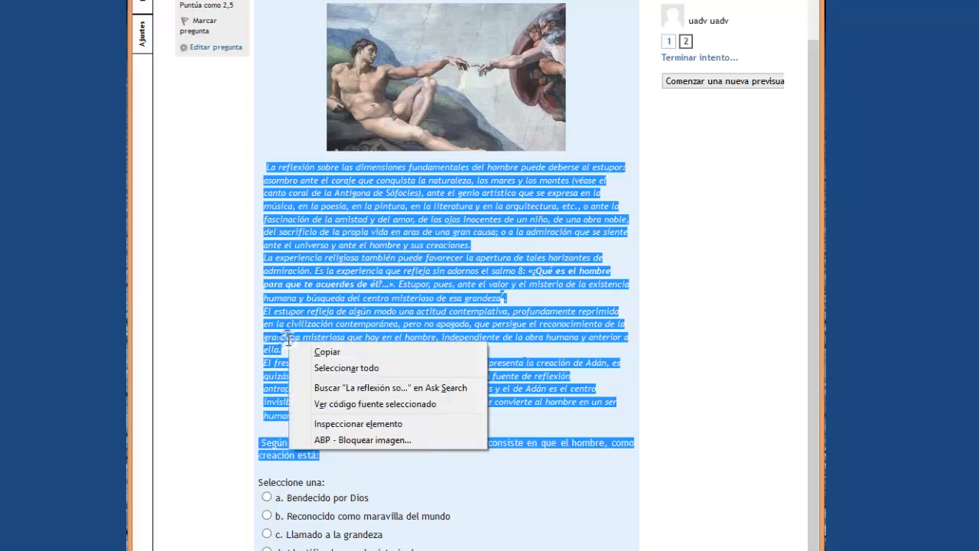
{"action": "left_click", "coordinate": [325, 350]}
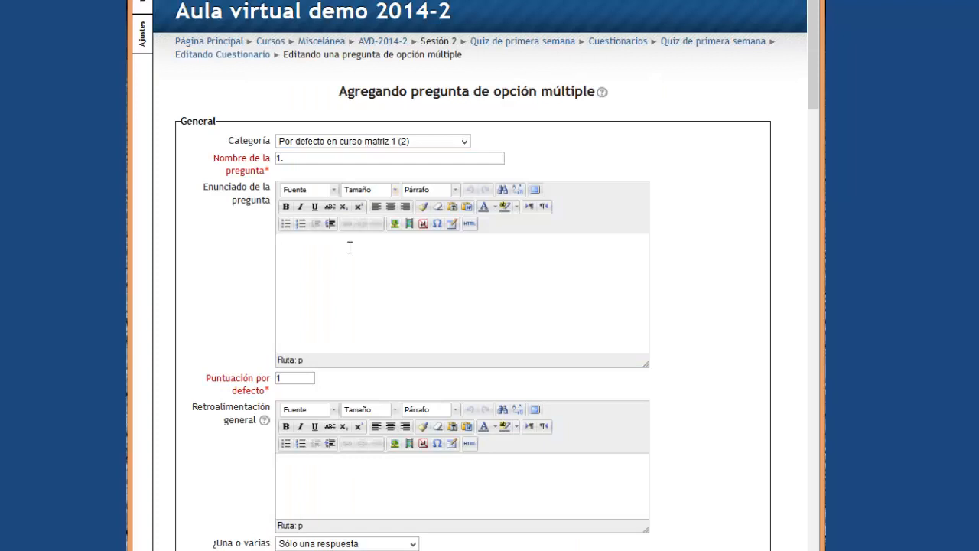
Paste the copied passage into the new question's Enunciado.
{"action": "key", "text": "ctrl+v"}
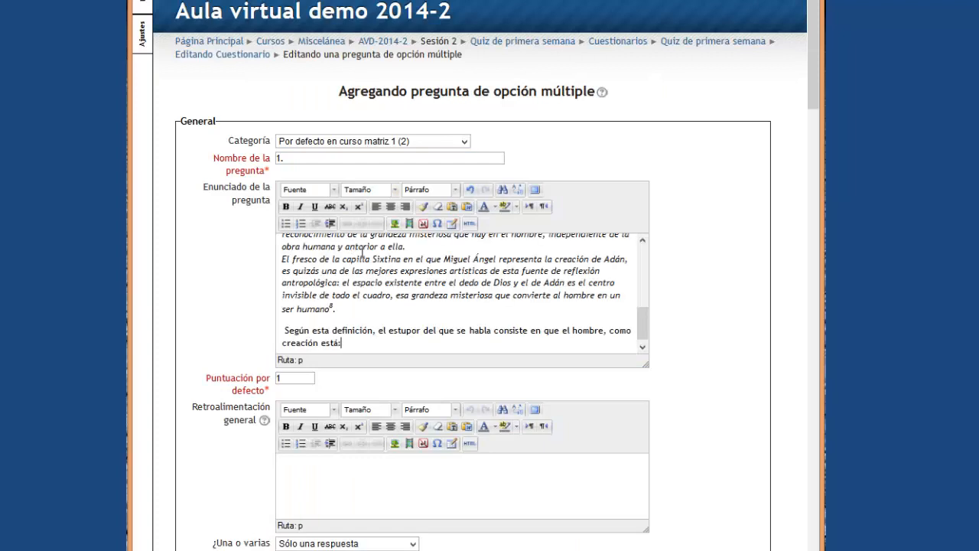
{"action": "scroll", "coordinate": [470, 294], "scroll_direction": "up", "scroll_amount": 10}
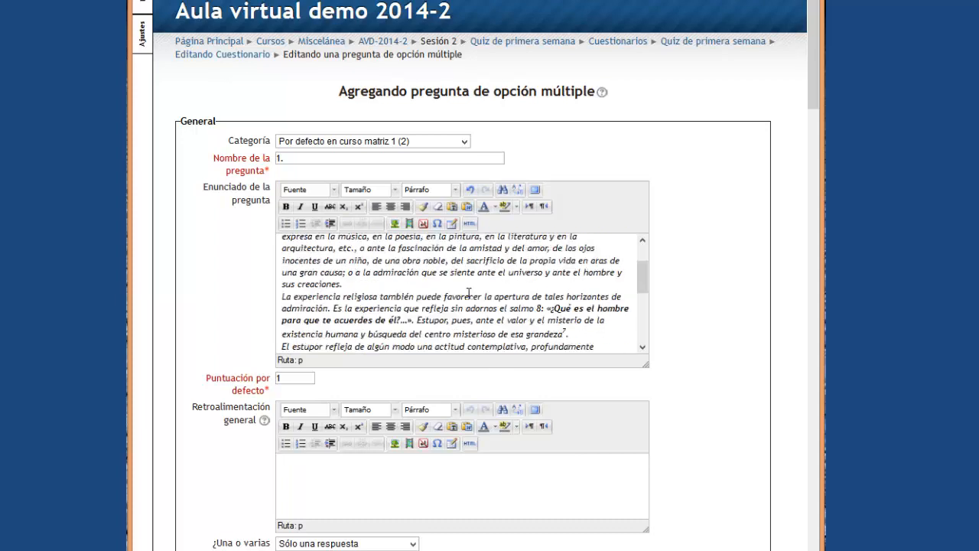
{"action": "scroll", "coordinate": [470, 294], "scroll_direction": "down", "scroll_amount": 10}
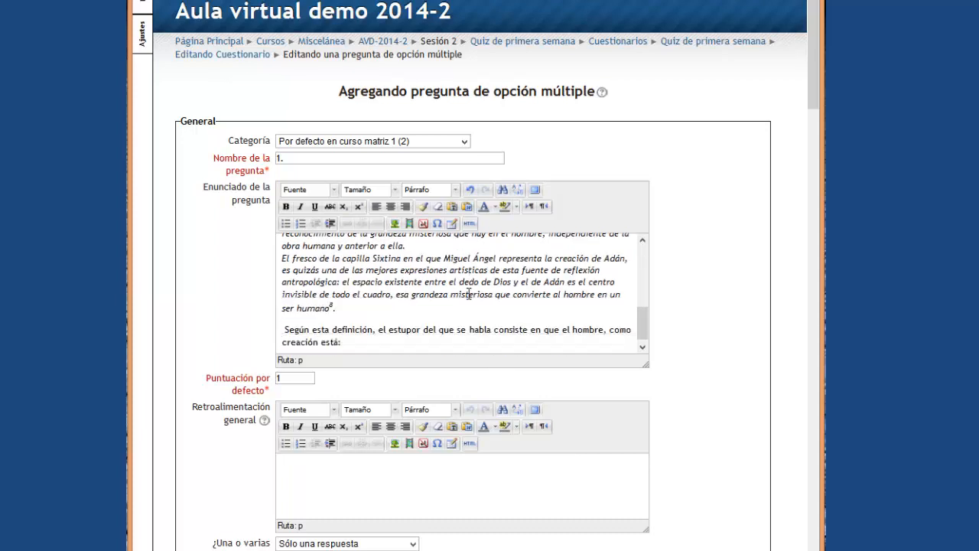
{"action": "left_click", "coordinate": [741, 291]}
{"action": "left_click", "coordinate": [406, 465]}
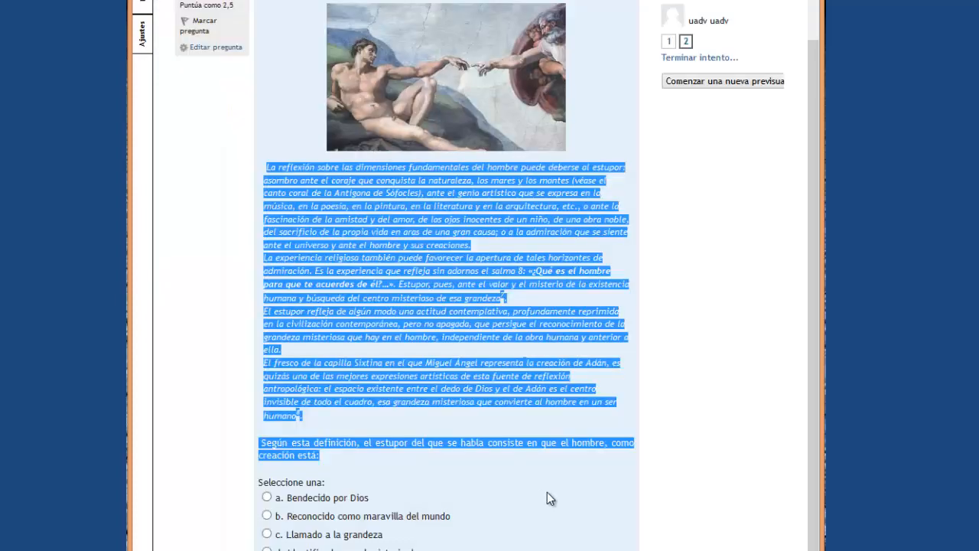
Review question 2's answer options a to d in the preview.
{"action": "left_click", "coordinate": [730, 375]}
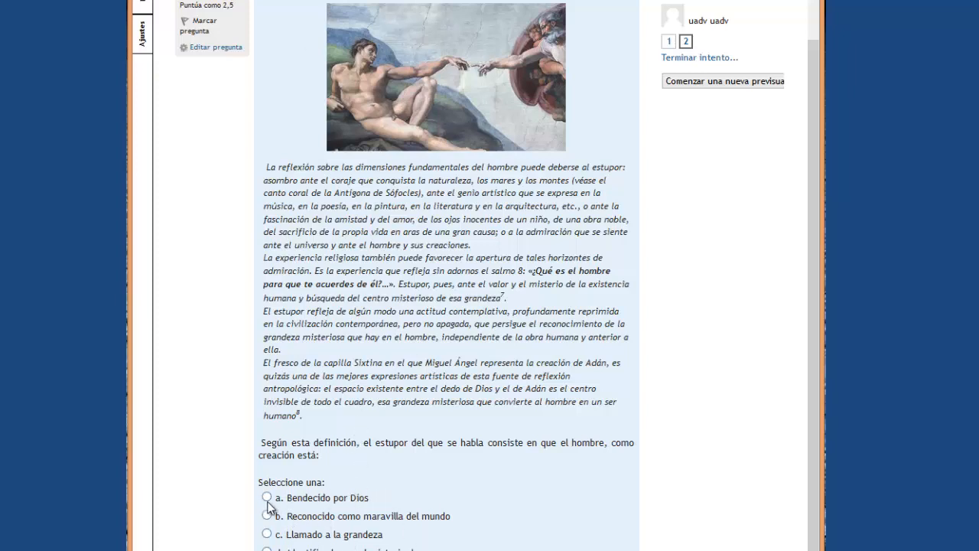
{"action": "left_click_drag", "start_coordinate": [286, 498], "coordinate": [449, 550]}
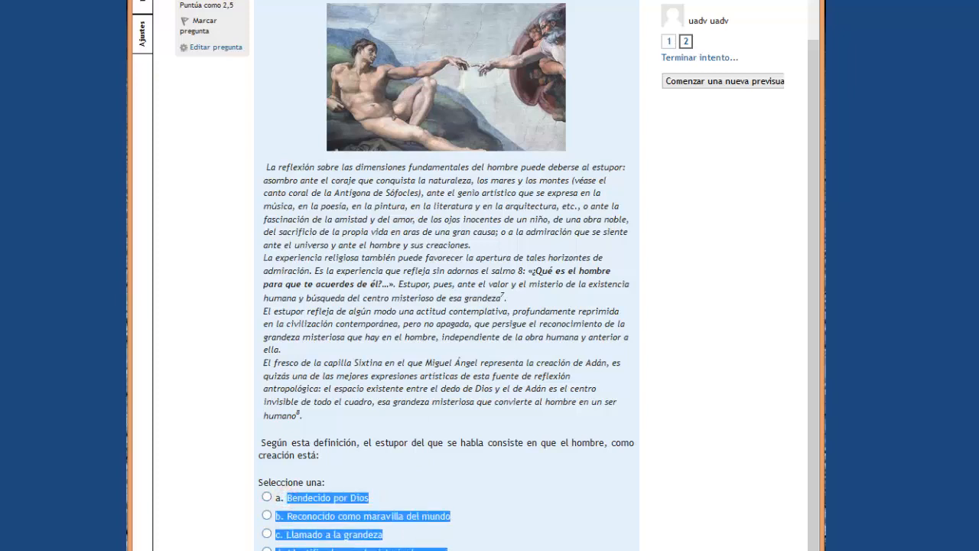
{"action": "left_click", "coordinate": [512, 515]}
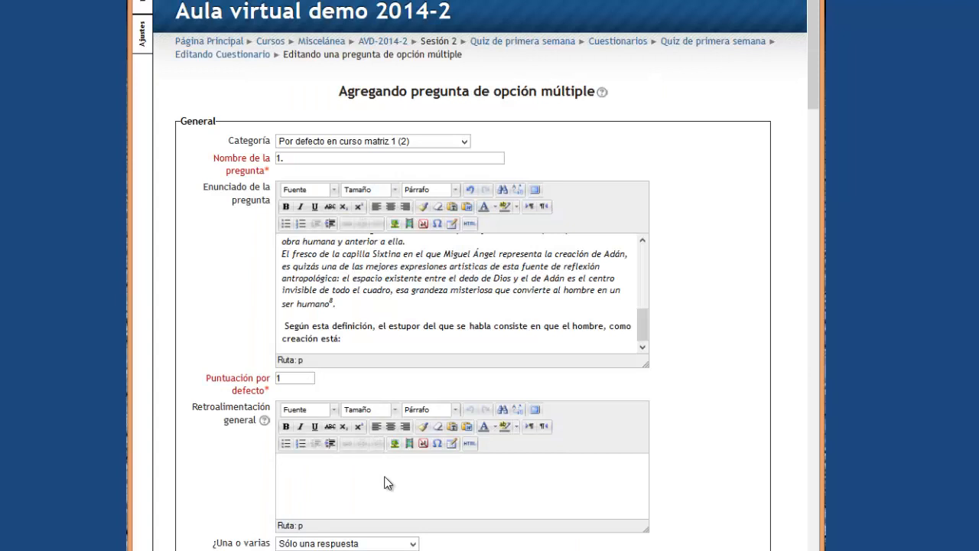
Type general feedback 'Está llamado a la grandeza porque....' and fix the 'grandewza' typo.
{"action": "left_click", "coordinate": [387, 482]}
{"action": "type", "text": "Está llamado a la grandewza porque...."}
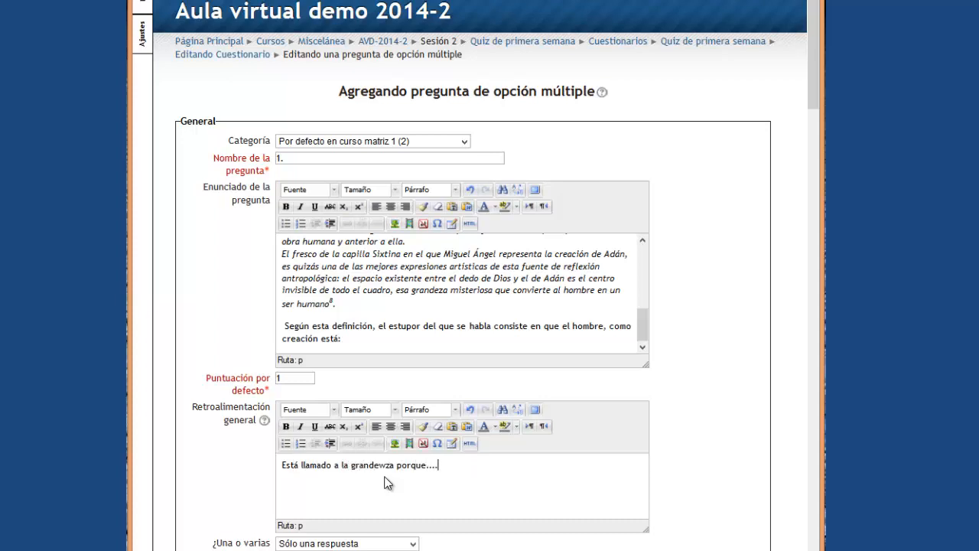
{"action": "key", "text": "ctrl+Left"}
{"action": "key", "text": "BackSpace"}
{"action": "left_click", "coordinate": [435, 465]}
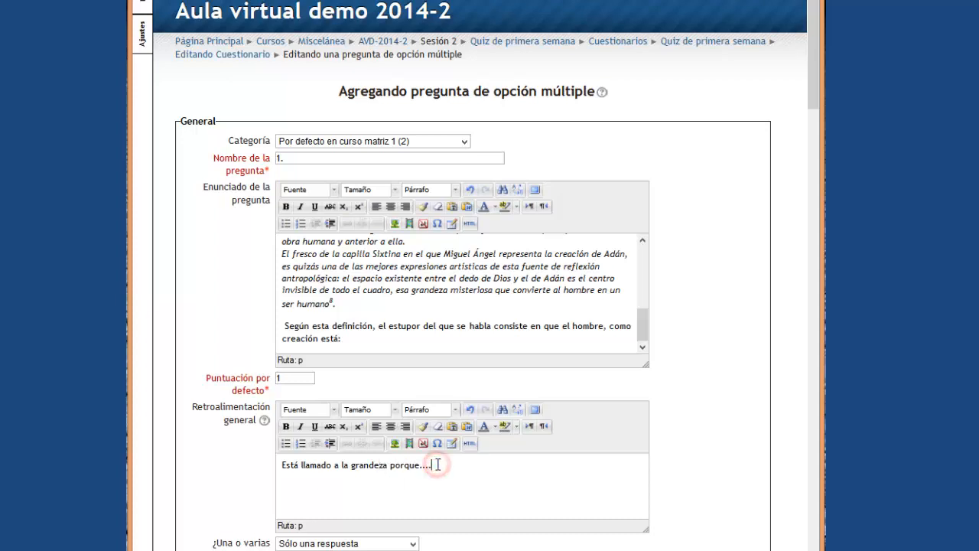
{"action": "scroll", "coordinate": [440, 465], "scroll_direction": "down", "scroll_amount": 3}
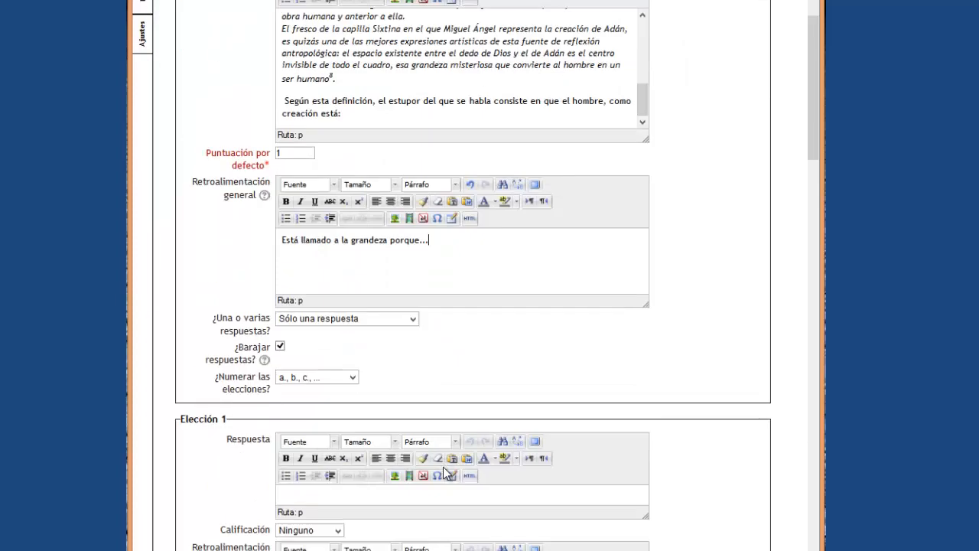
Fill Elección 1 with 'llamado a la grandeza', grade 100%, feedback 'Porque en este caso...'.
{"action": "scroll", "coordinate": [434, 450], "scroll_direction": "down", "scroll_amount": 1}
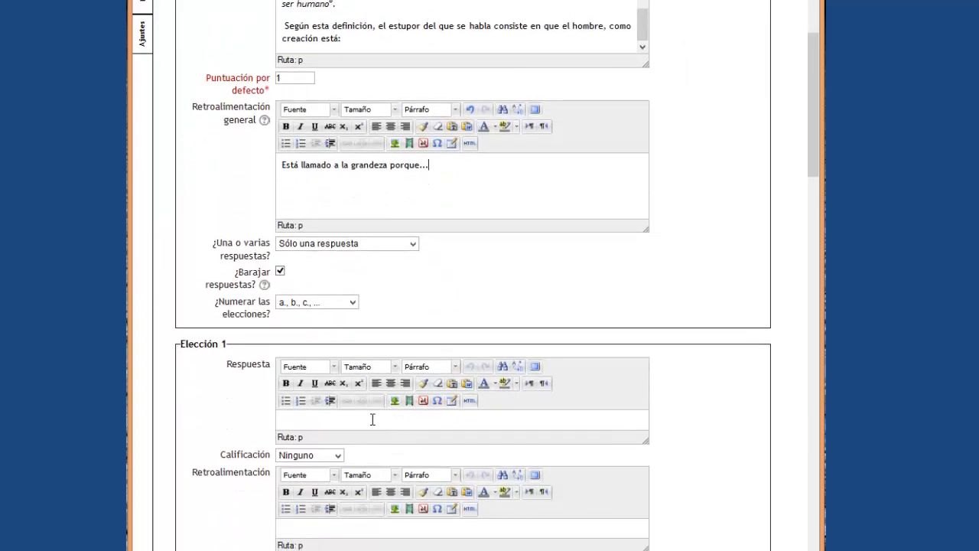
{"action": "left_click", "coordinate": [373, 419]}
{"action": "type", "text": "llamado a la grandeza"}
{"action": "left_click", "coordinate": [339, 455]}
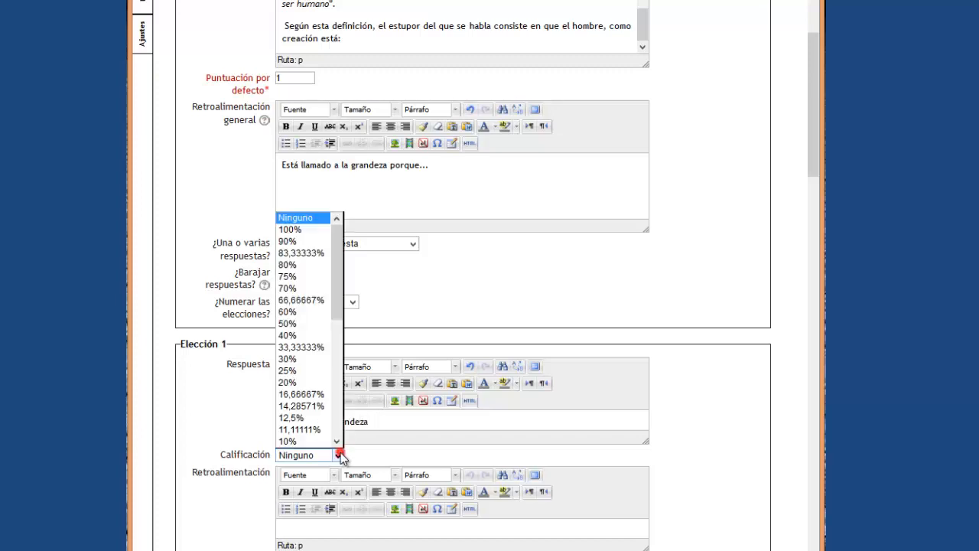
{"action": "left_click", "coordinate": [299, 229]}
{"action": "scroll", "coordinate": [670, 368], "scroll_direction": "down", "scroll_amount": 3}
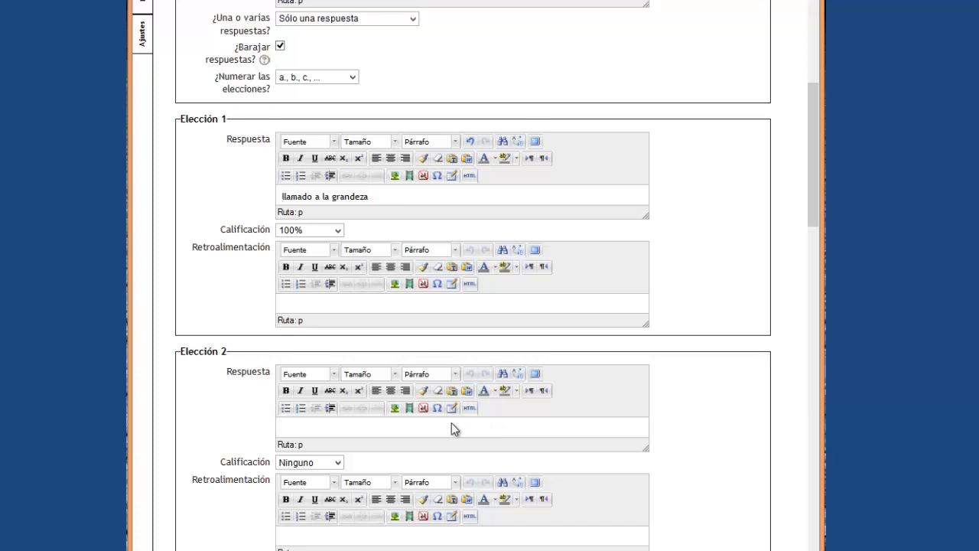
{"action": "left_click", "coordinate": [322, 303]}
{"action": "type", "text": "Porque en este caso..."}
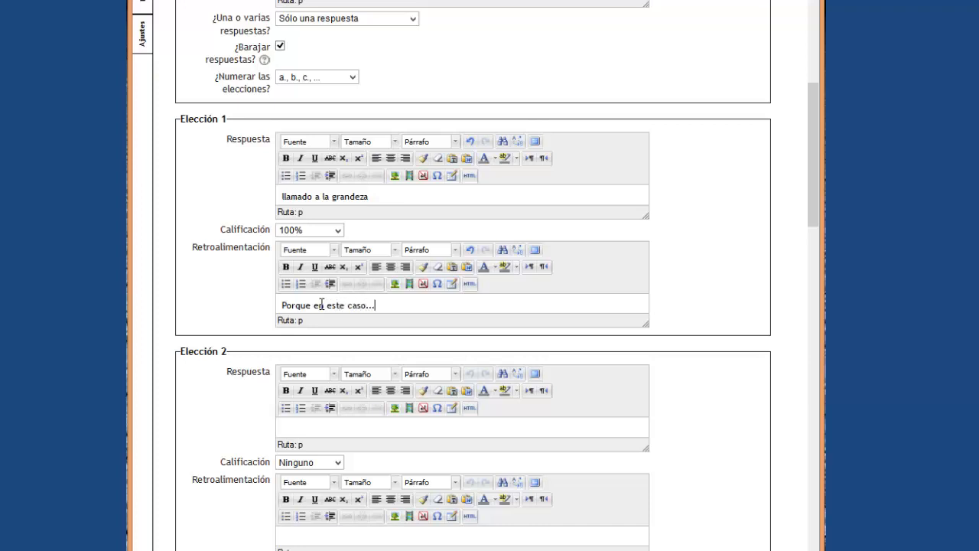
Enter answers 'Creación de Dios', 'Es un ser independiente' and 'POr el conocimiento de sus causas' for choices 2–4.
{"action": "left_click", "coordinate": [732, 192]}
{"action": "scroll", "coordinate": [732, 192], "scroll_direction": "down", "scroll_amount": 3}
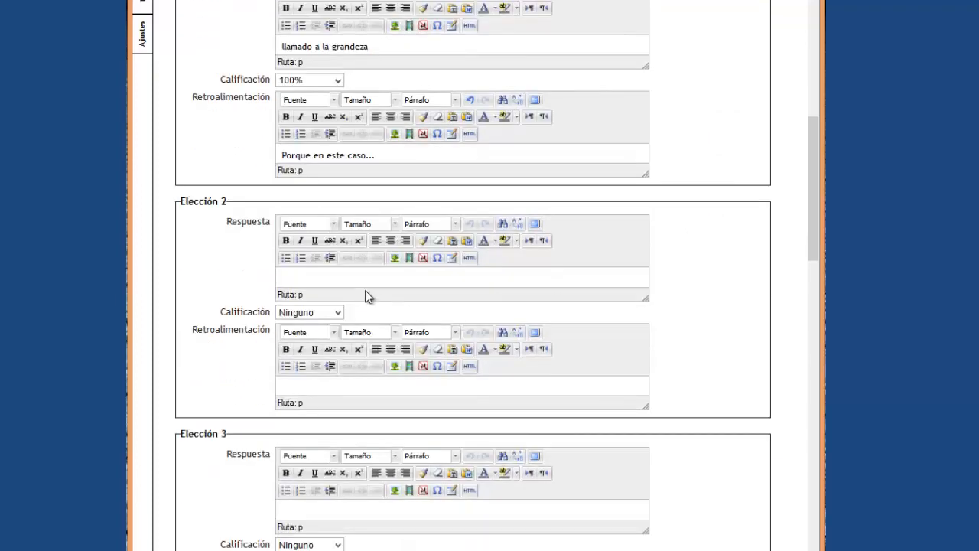
{"action": "left_click", "coordinate": [346, 280]}
{"action": "type", "text": "Creación de Dios"}
{"action": "scroll", "coordinate": [645, 320], "scroll_direction": "down", "scroll_amount": 3}
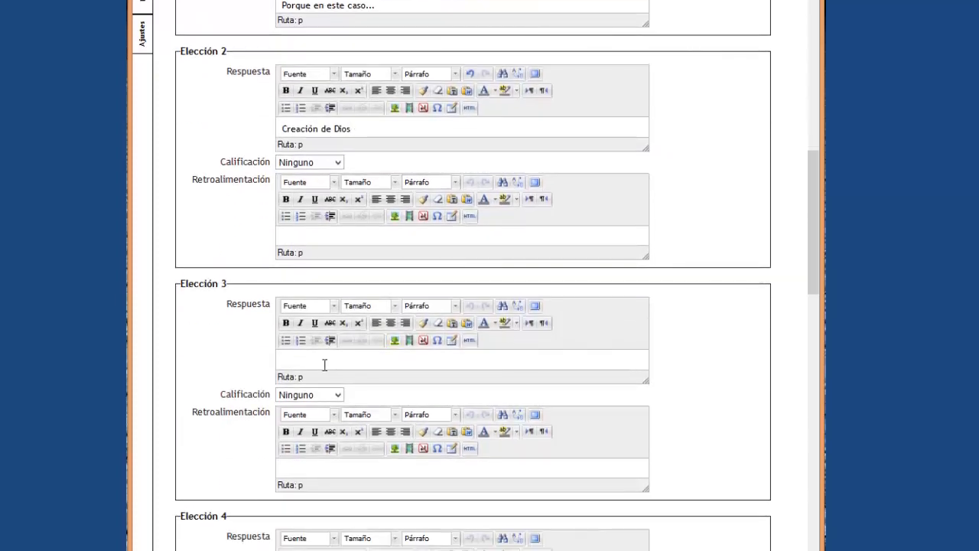
{"action": "left_click", "coordinate": [324, 364]}
{"action": "type", "text": "s un ser independien"}
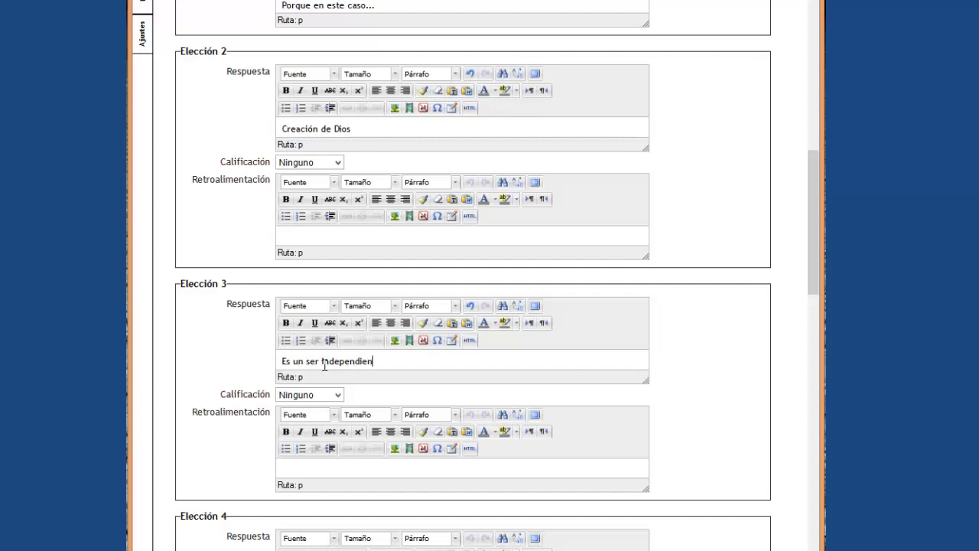
{"action": "type", "text": "te"}
{"action": "scroll", "coordinate": [647, 160], "scroll_direction": "down", "scroll_amount": 3}
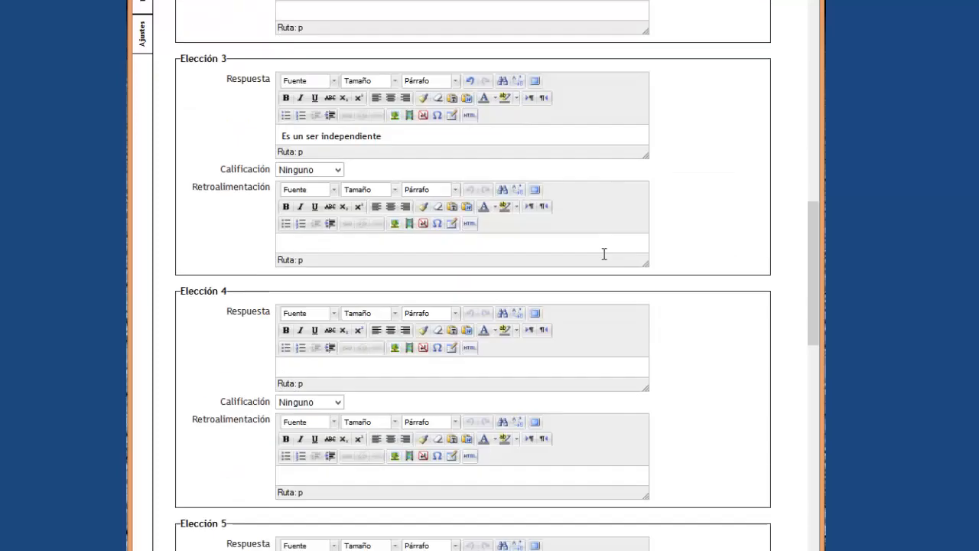
{"action": "left_click", "coordinate": [370, 363]}
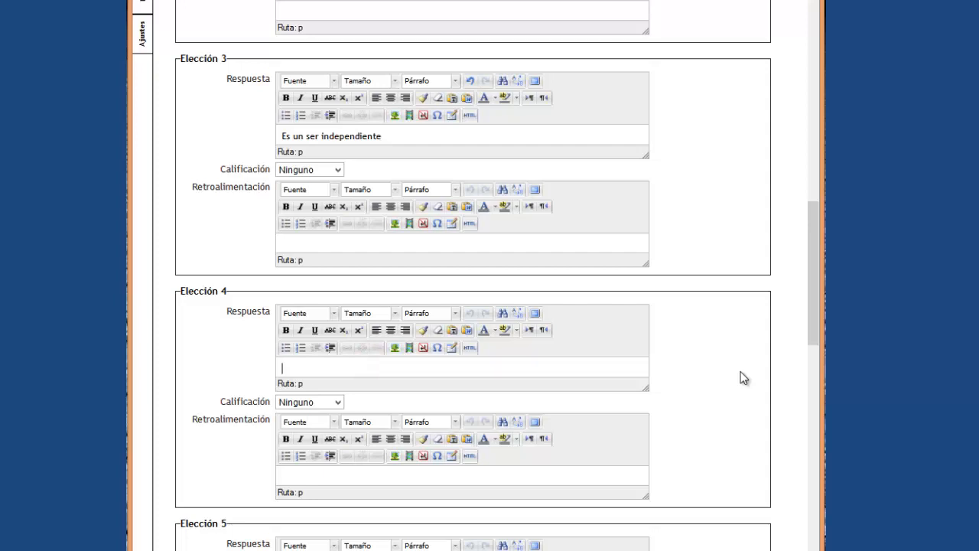
{"action": "type", "text": "POr el conocimiento de sus causas"}
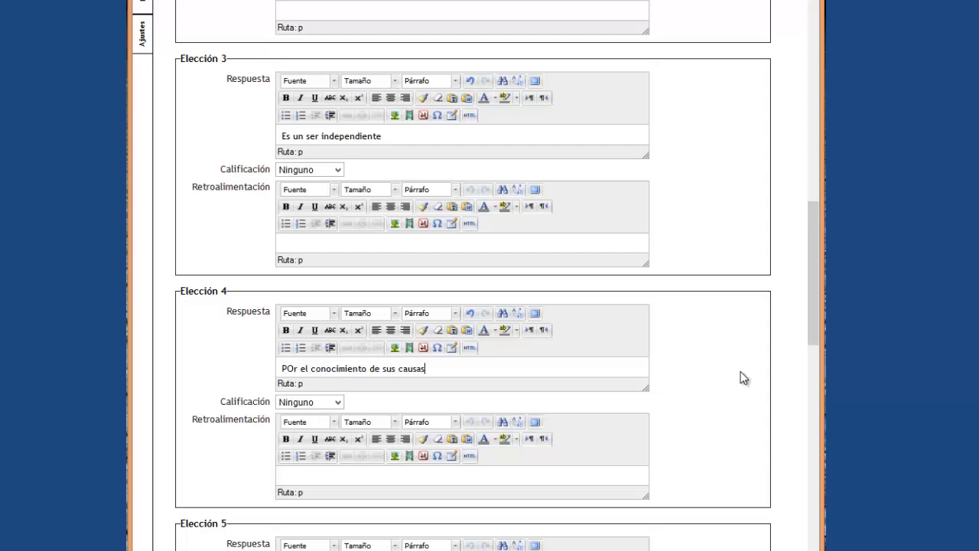
{"action": "scroll", "coordinate": [750, 363], "scroll_direction": "up", "scroll_amount": 3}
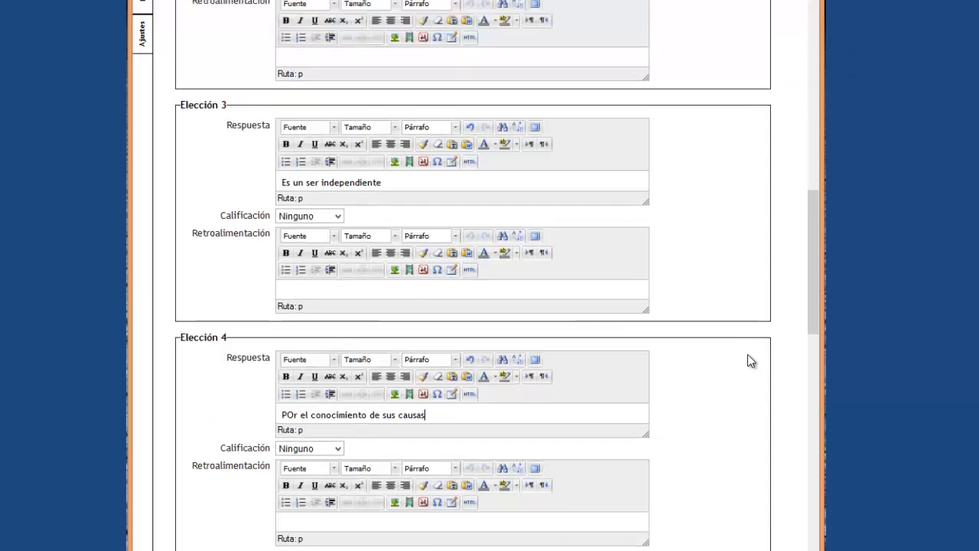
{"action": "scroll", "coordinate": [750, 362], "scroll_direction": "up", "scroll_amount": 2}
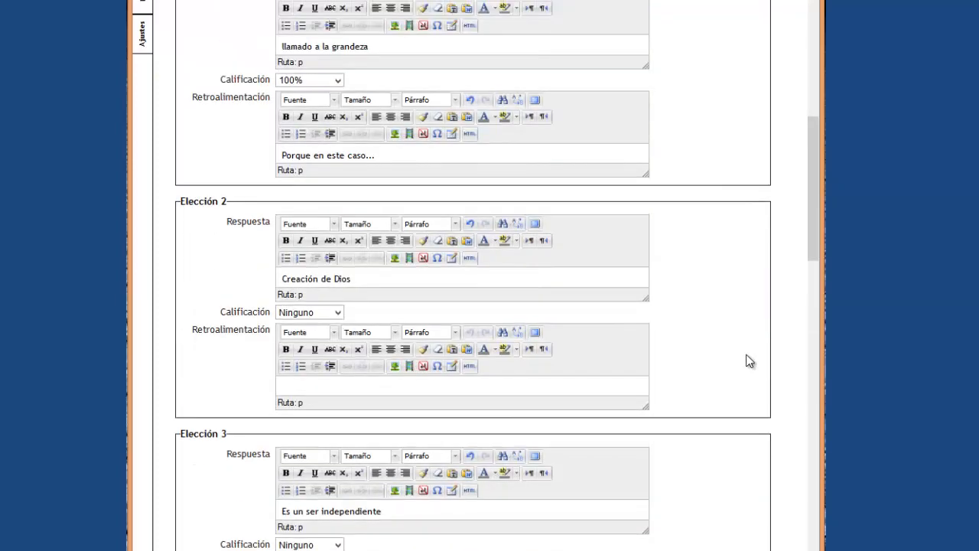
{"action": "scroll", "coordinate": [749, 361], "scroll_direction": "down", "scroll_amount": 4}
{"action": "scroll", "coordinate": [750, 362], "scroll_direction": "up", "scroll_amount": 4}
{"action": "scroll", "coordinate": [314, 80], "scroll_direction": "up", "scroll_amount": 2}
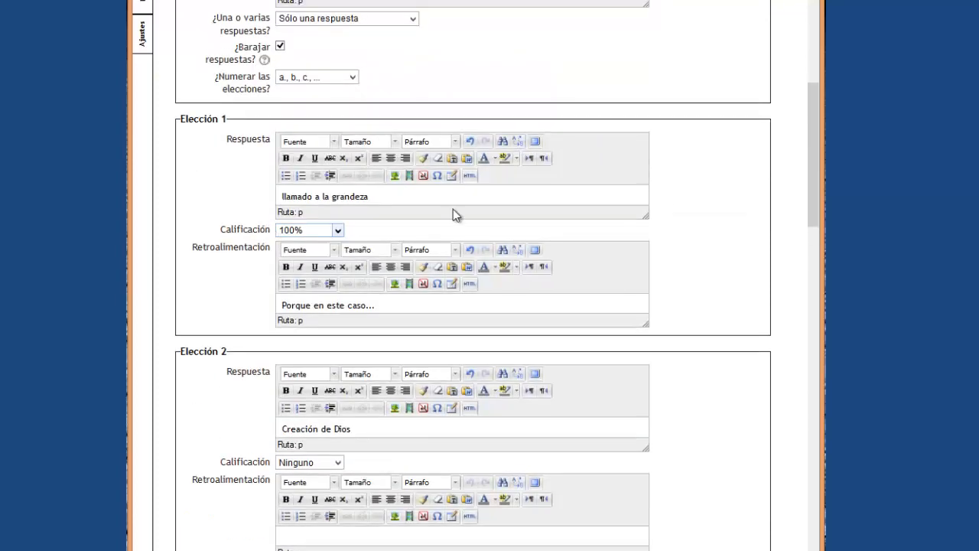
{"action": "scroll", "coordinate": [689, 237], "scroll_direction": "down", "scroll_amount": 4}
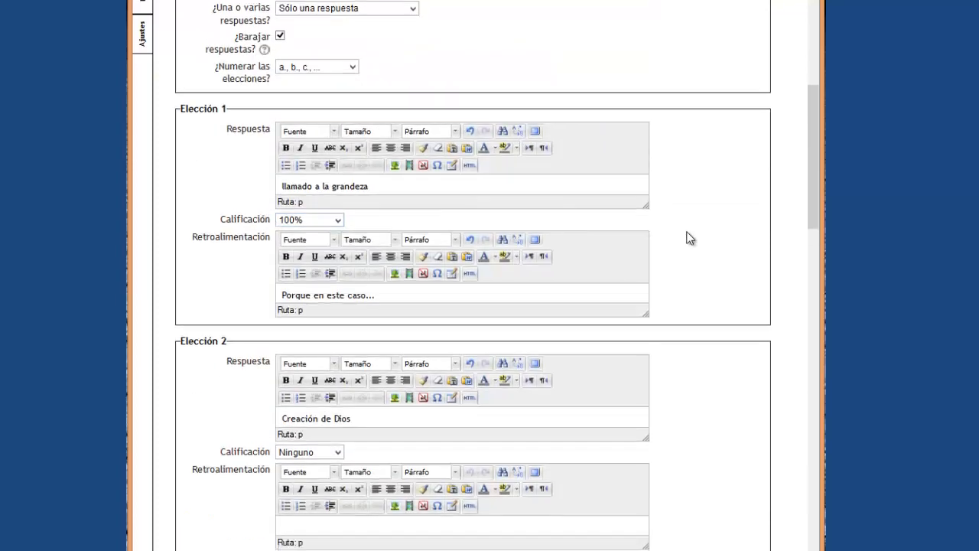
{"action": "scroll", "coordinate": [689, 237], "scroll_direction": "down", "scroll_amount": 8}
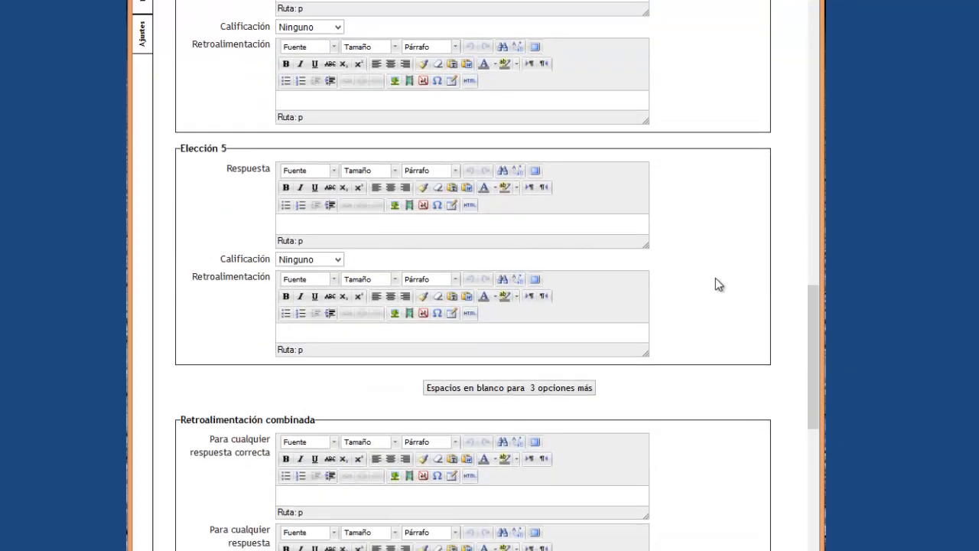
{"action": "scroll", "coordinate": [716, 279], "scroll_direction": "down", "scroll_amount": 3}
{"action": "scroll", "coordinate": [716, 280], "scroll_direction": "down", "scroll_amount": 3}
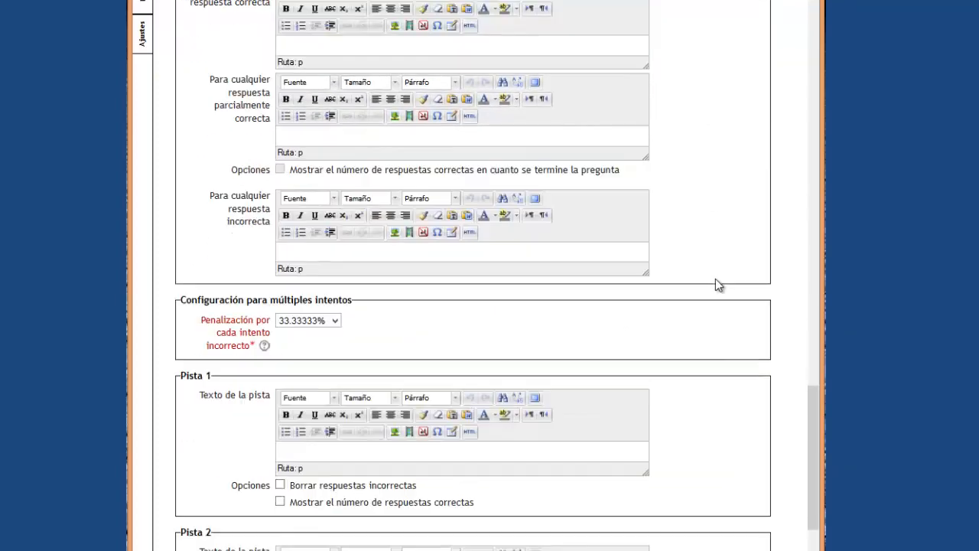
{"action": "scroll", "coordinate": [718, 285], "scroll_direction": "down", "scroll_amount": 4}
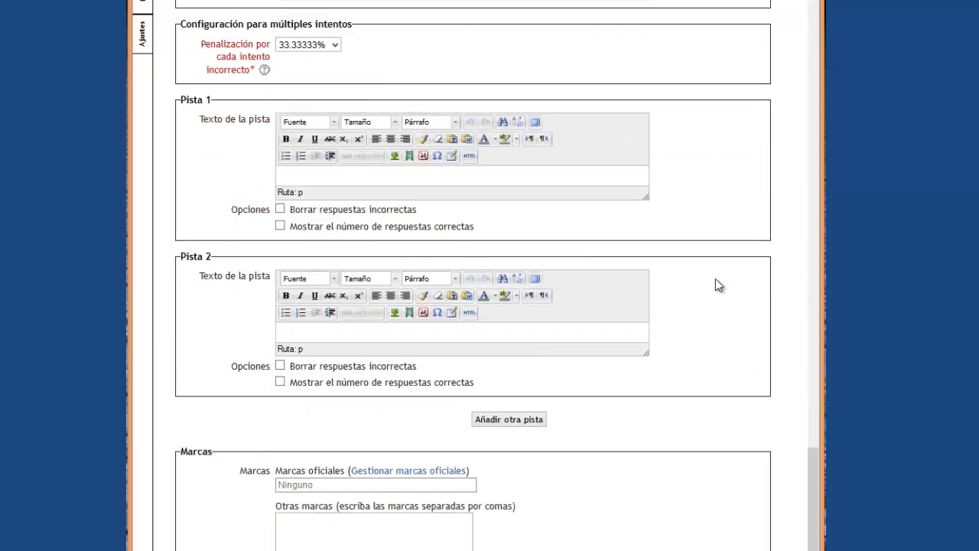
{"action": "scroll", "coordinate": [715, 278], "scroll_direction": "down", "scroll_amount": 2}
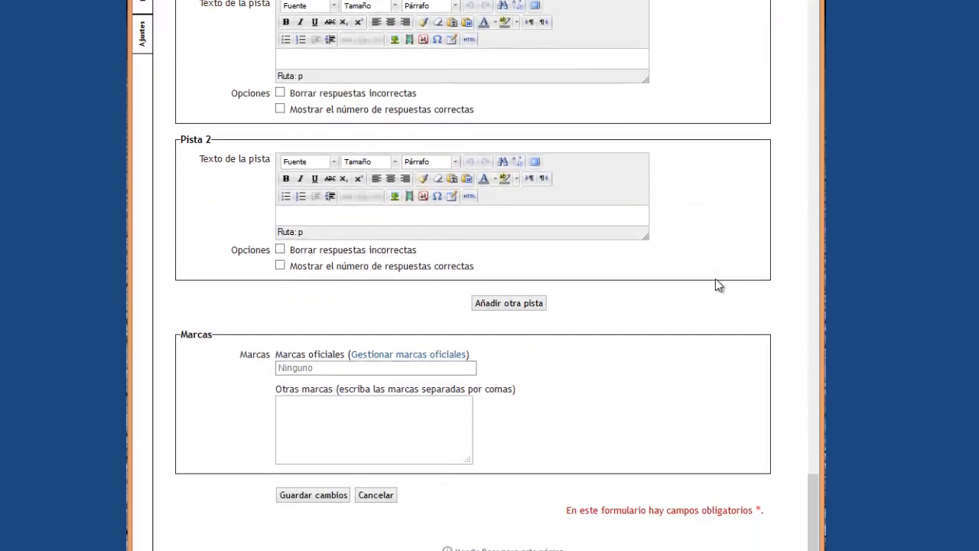
{"action": "scroll", "coordinate": [717, 279], "scroll_direction": "up", "scroll_amount": 4}
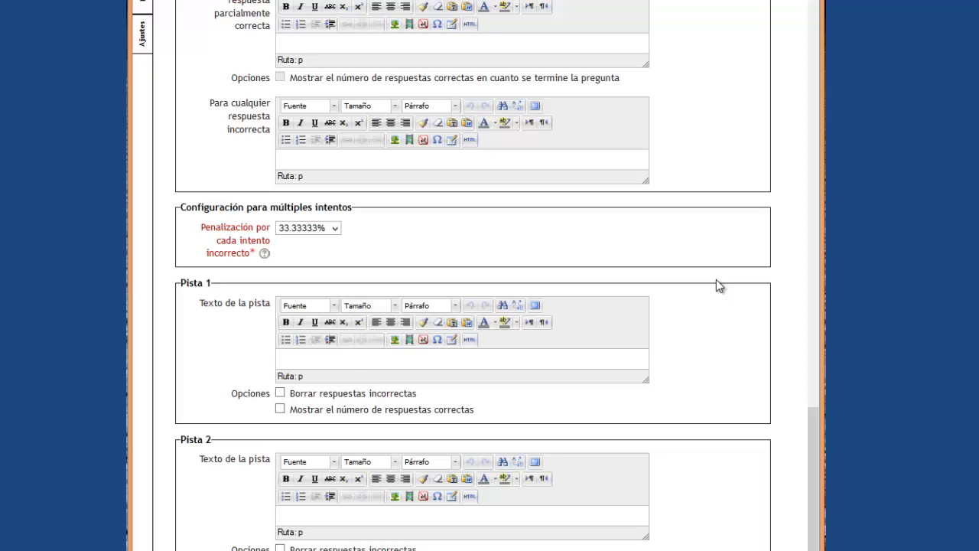
{"action": "scroll", "coordinate": [716, 279], "scroll_direction": "down", "scroll_amount": 4}
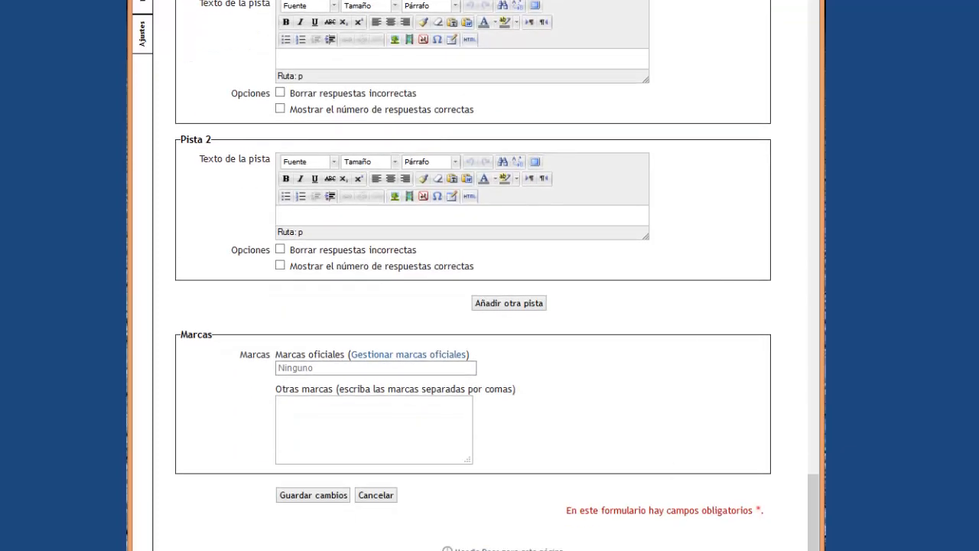
Save the question, then preview it, pick option a, and close the preview.
{"action": "left_click", "coordinate": [301, 493]}
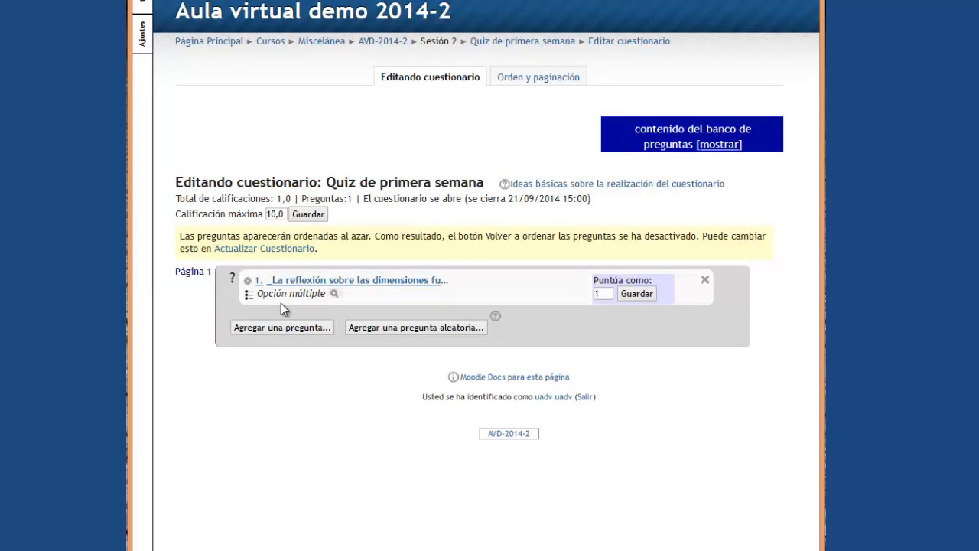
{"action": "left_click", "coordinate": [333, 296]}
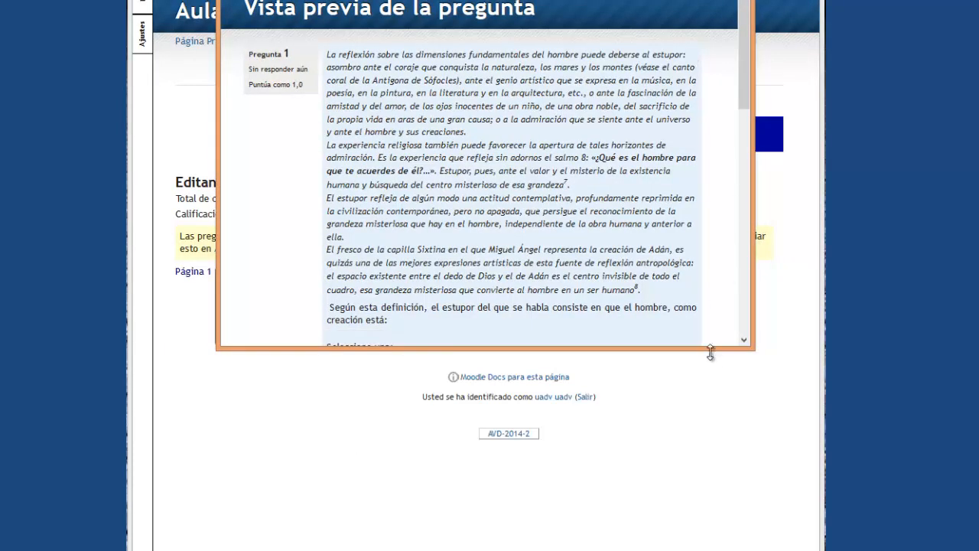
{"action": "left_click_drag", "start_coordinate": [710, 350], "coordinate": [708, 541]}
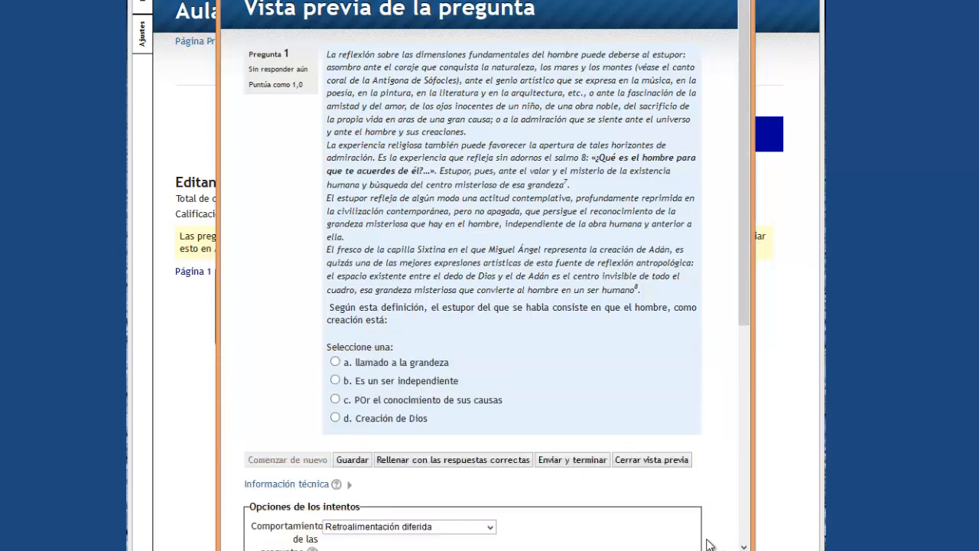
{"action": "left_click", "coordinate": [334, 362]}
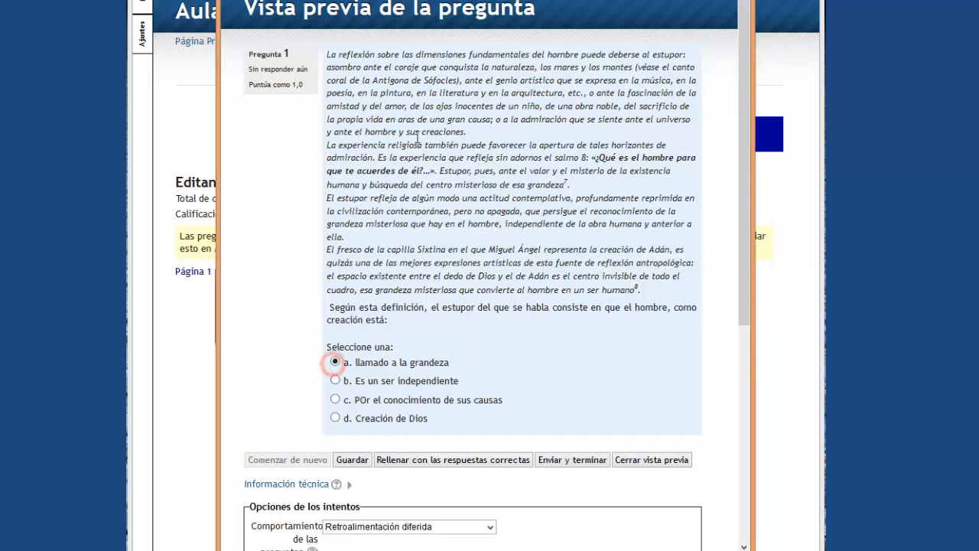
{"action": "left_click", "coordinate": [672, 460]}
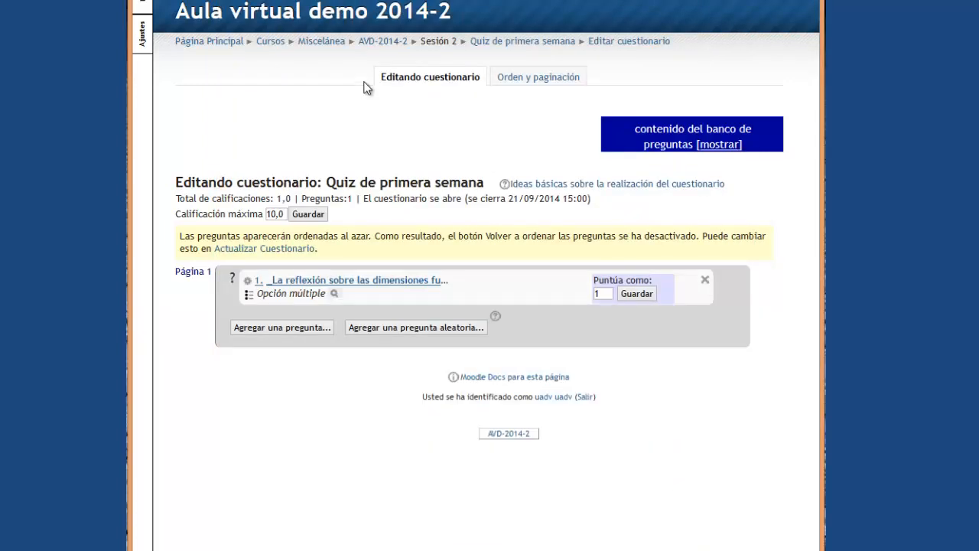
Open the Quiz de primera semana start page and begin an attempt, confirming the 10-minute limit.
{"action": "left_click", "coordinate": [521, 42]}
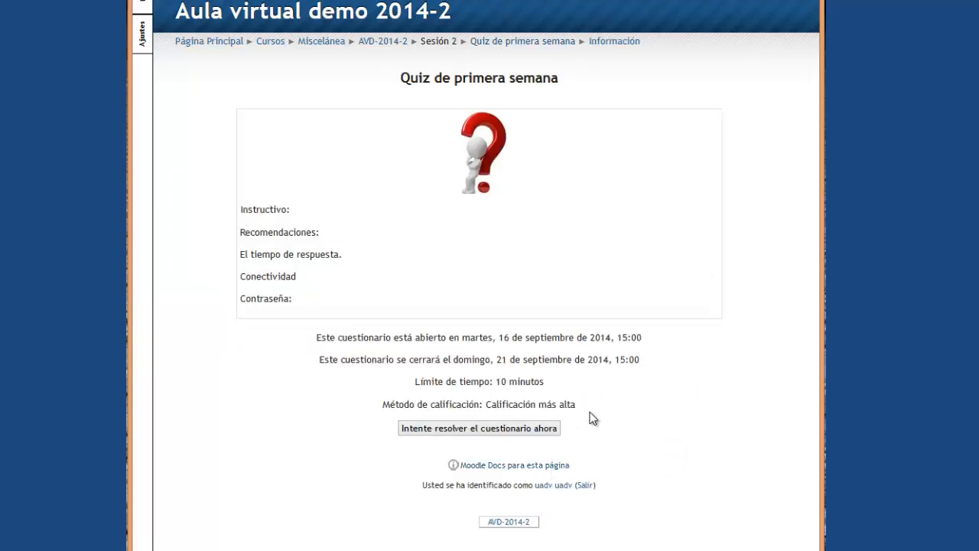
{"action": "left_click", "coordinate": [512, 426]}
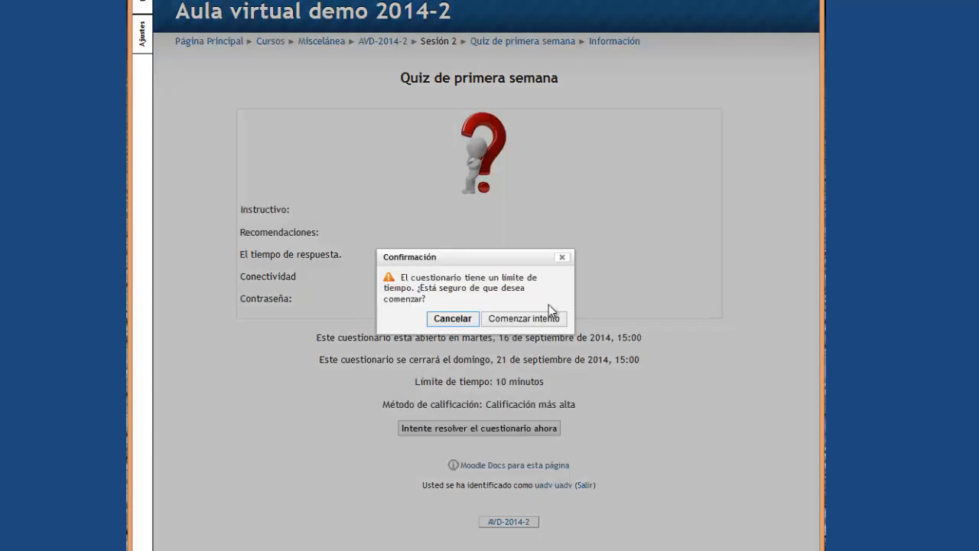
{"action": "left_click", "coordinate": [545, 318]}
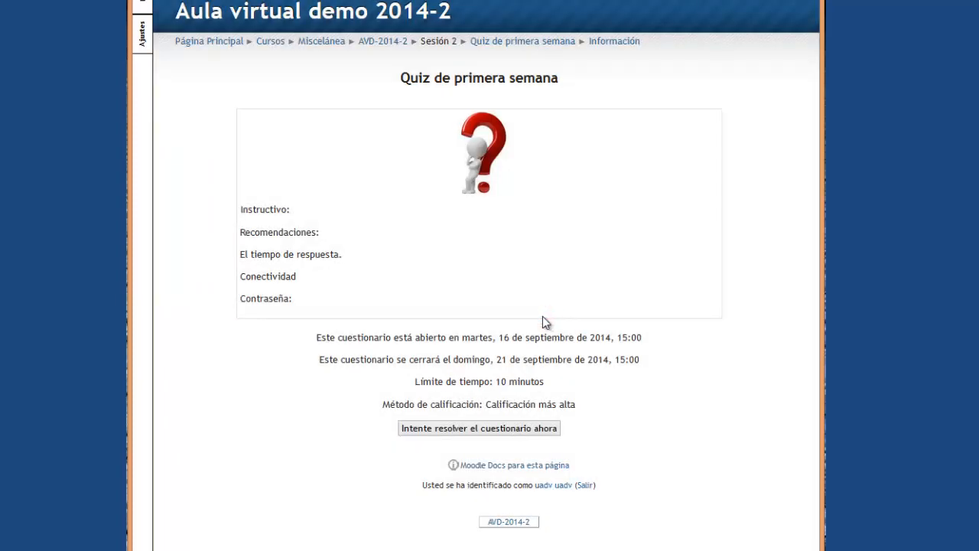